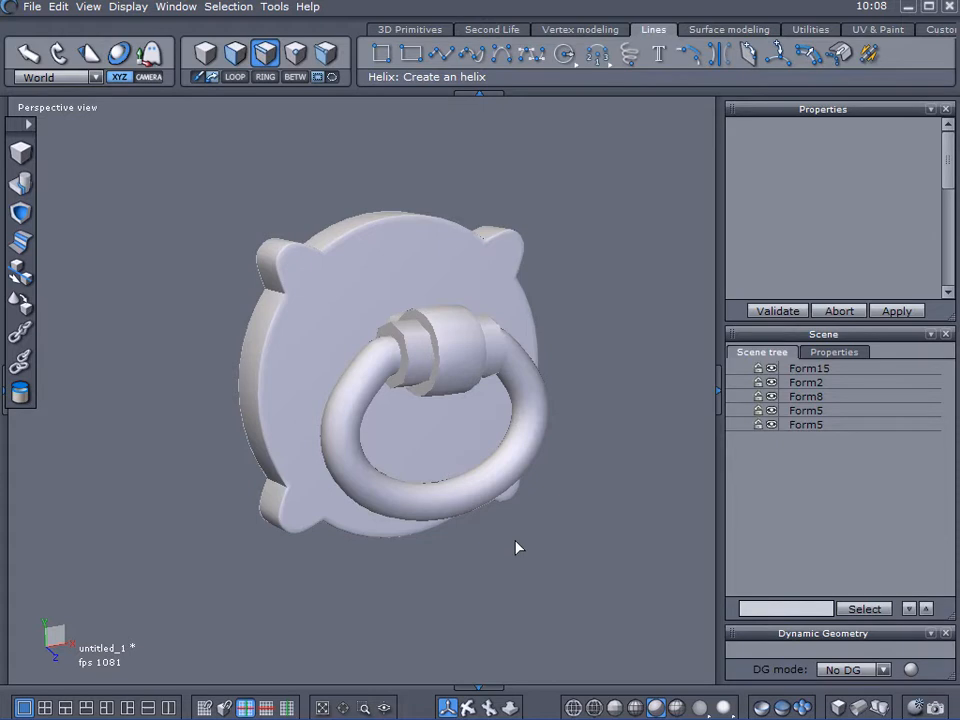
mouse_move(518, 546)
middle_down()
mouse_move(251, 495)
mouse_move(240, 332)
mouse_move(642, 520)
mouse_move(499, 572)
mouse_move(424, 521)
mouse_move(519, 525)
mouse_move(487, 552)
mouse_move(456, 557)
mouse_move(482, 557)
mouse_move(268, 506)
mouse_move(184, 497)
mouse_move(272, 364)
mouse_move(334, 306)
mouse_move(600, 554)
mouse_move(662, 519)
mouse_move(418, 626)
mouse_move(455, 556)
mouse_move(536, 544)
middle_up()
middle_drag(397, 455, 246, 285)
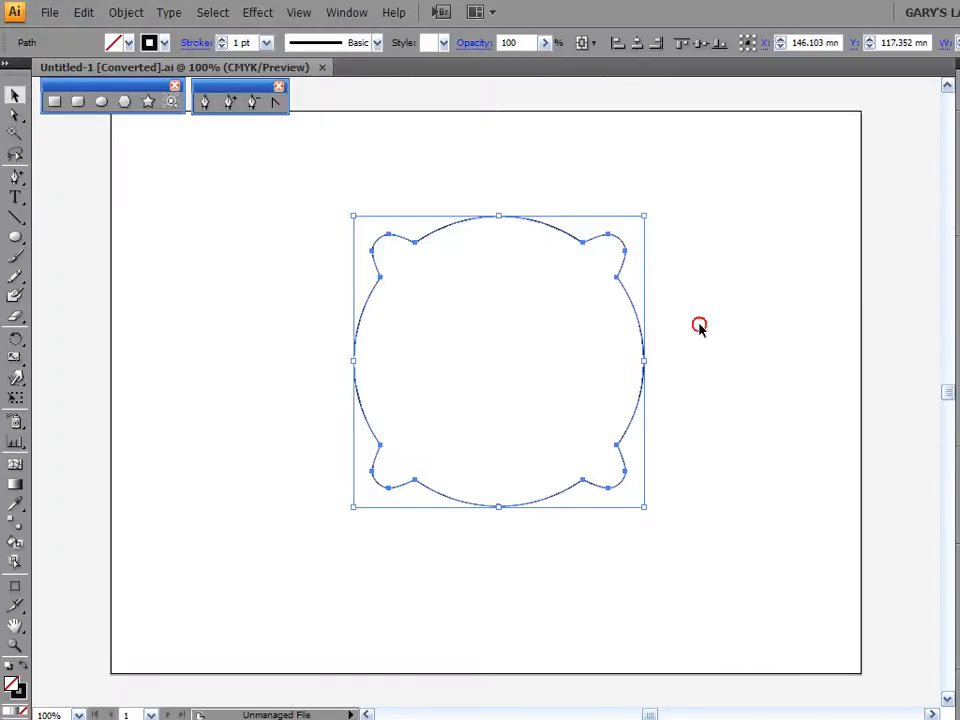
In Illustrator, delete the existing round plate outline with four rounded lugs from the artboard.
click(699, 326)
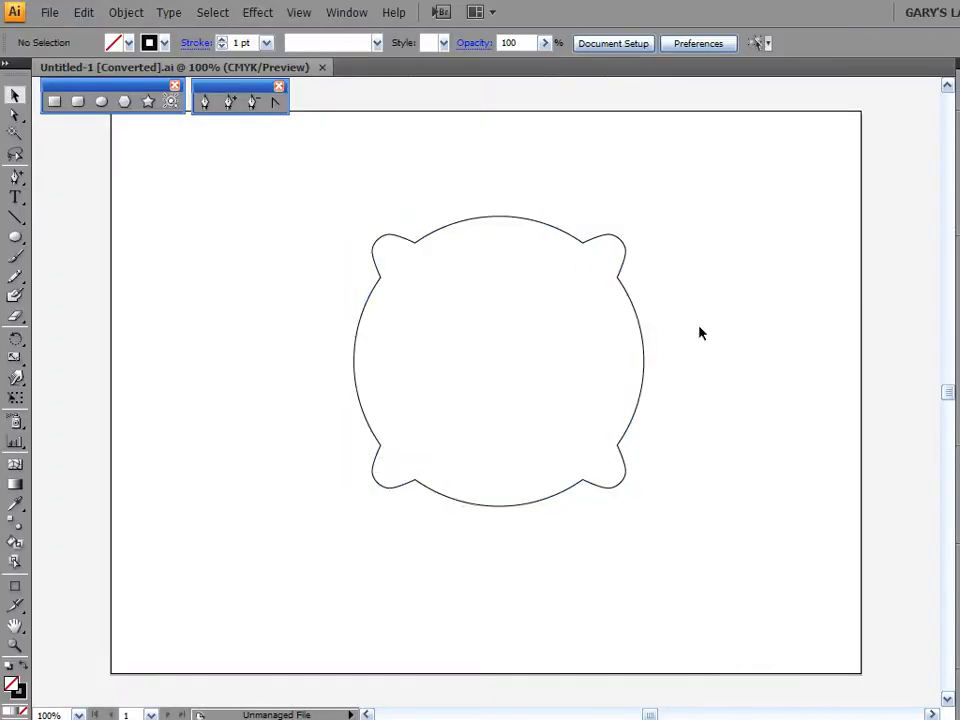
drag(694, 309, 687, 278)
drag(460, 153, 565, 588)
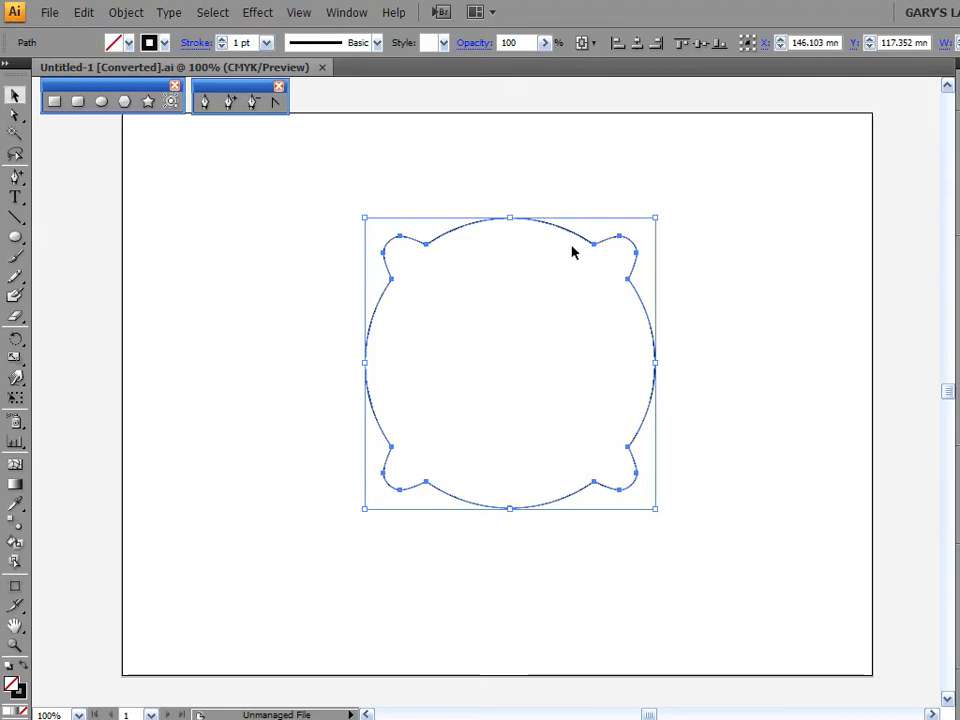
alt+scroll(575, 250, up, 1)
drag(514, 371, 529, 328)
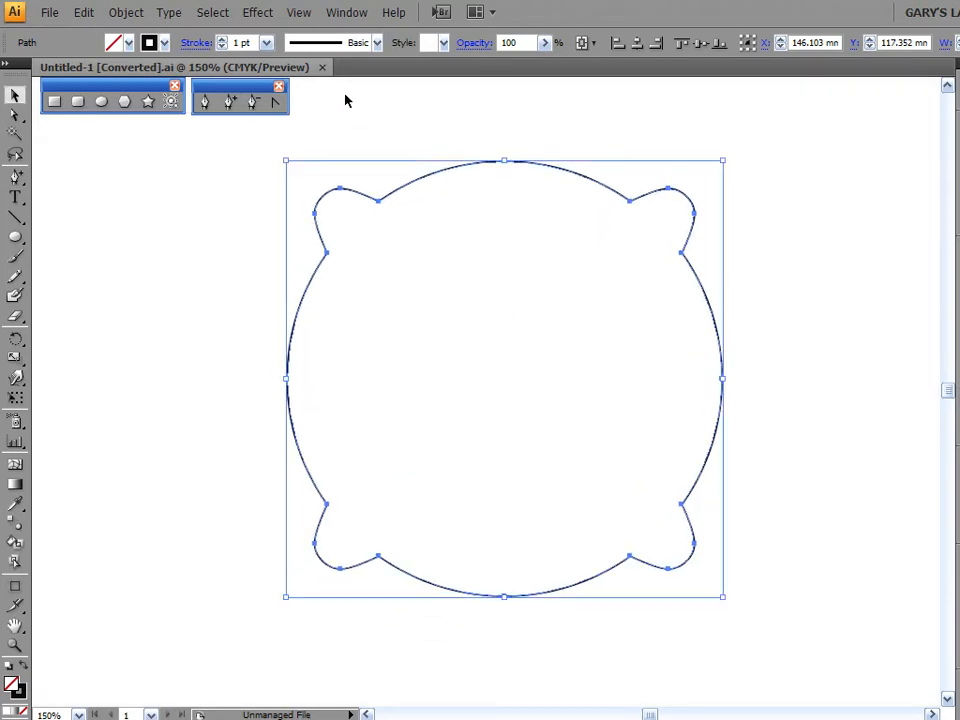
key(Delete)
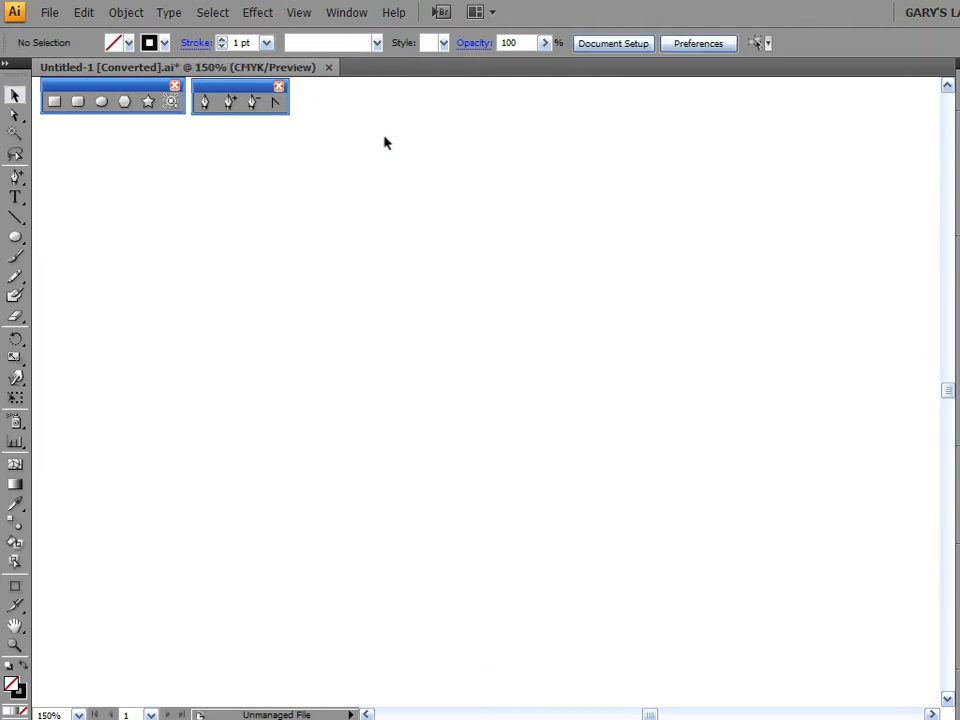
Show the grid and draw a large unfilled square with a black 1 pt stroke in the middle of the artboard.
click(299, 13)
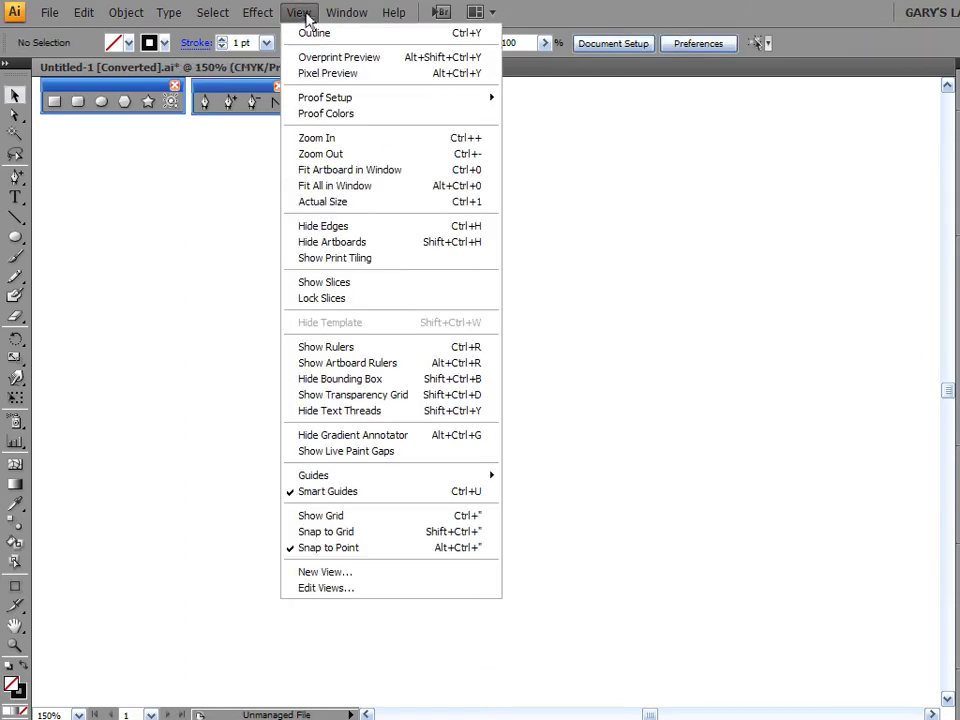
click(382, 517)
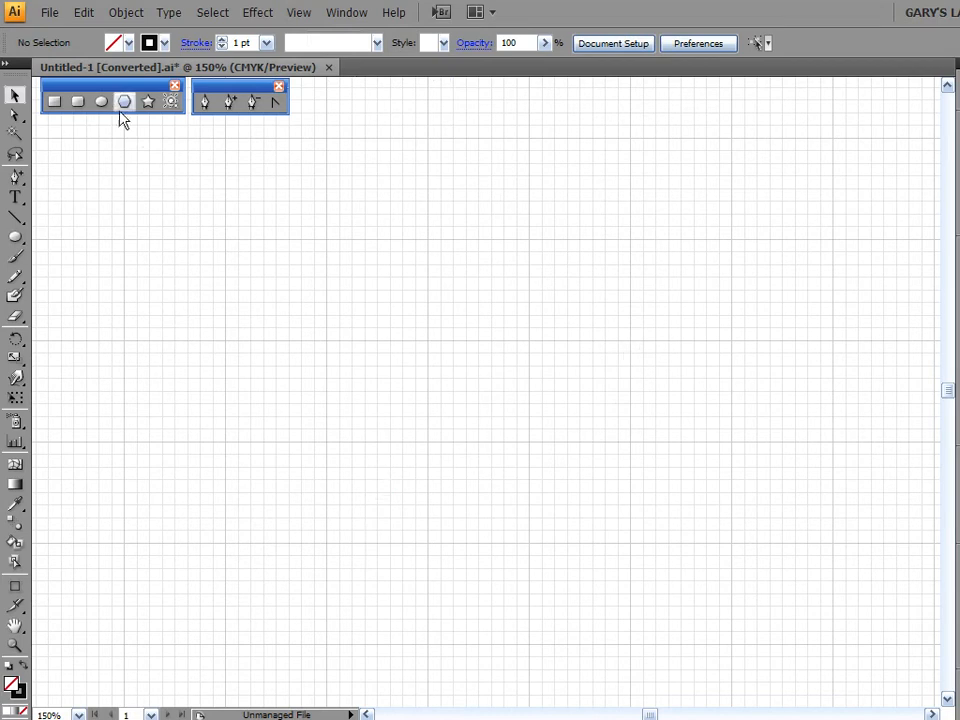
drag(15, 237, 50, 244)
shift+drag(272, 251, 677, 469)
click(110, 41)
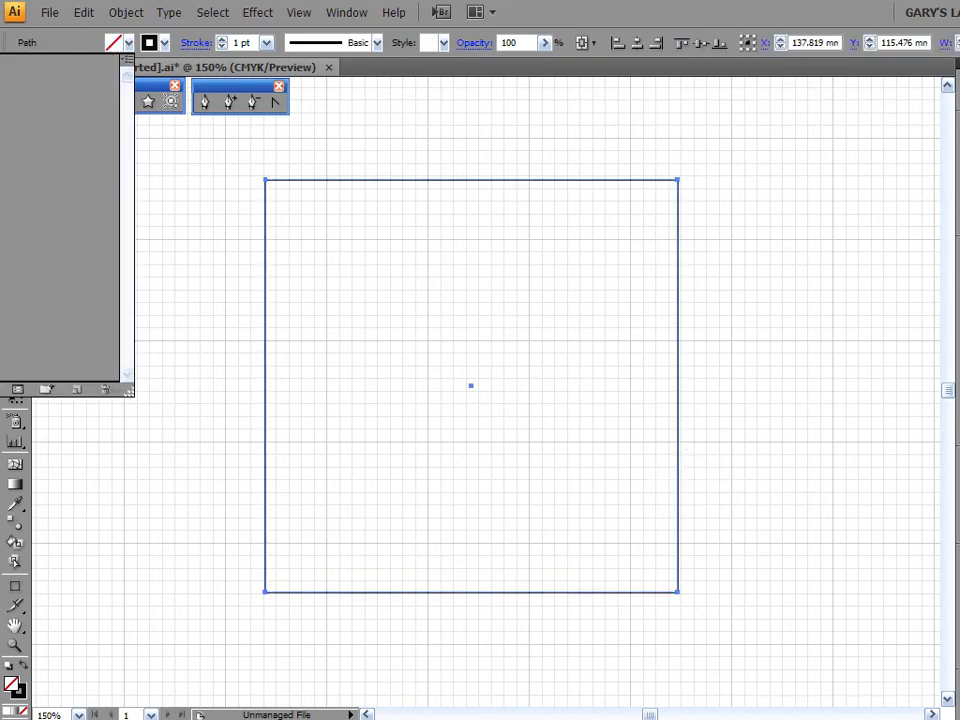
click(555, 11)
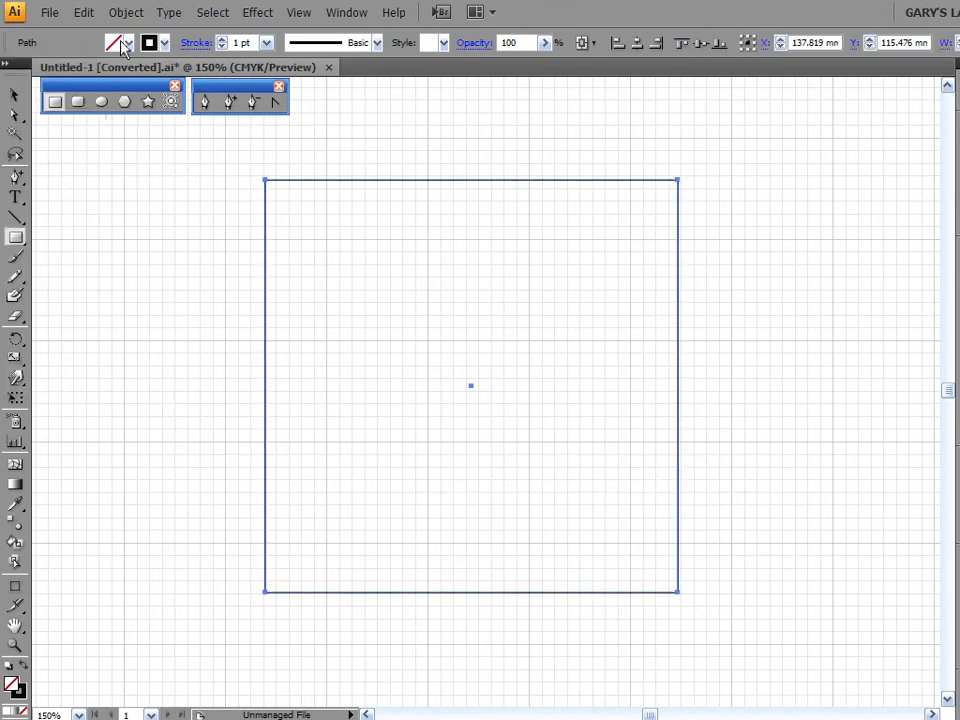
click(126, 43)
click(122, 42)
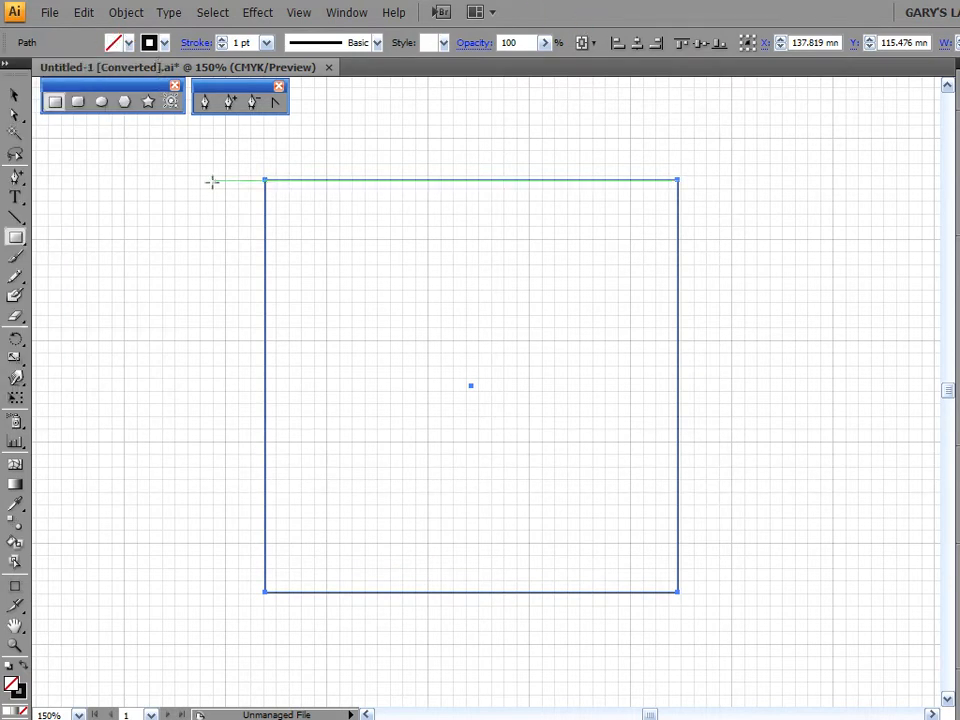
click(13, 96)
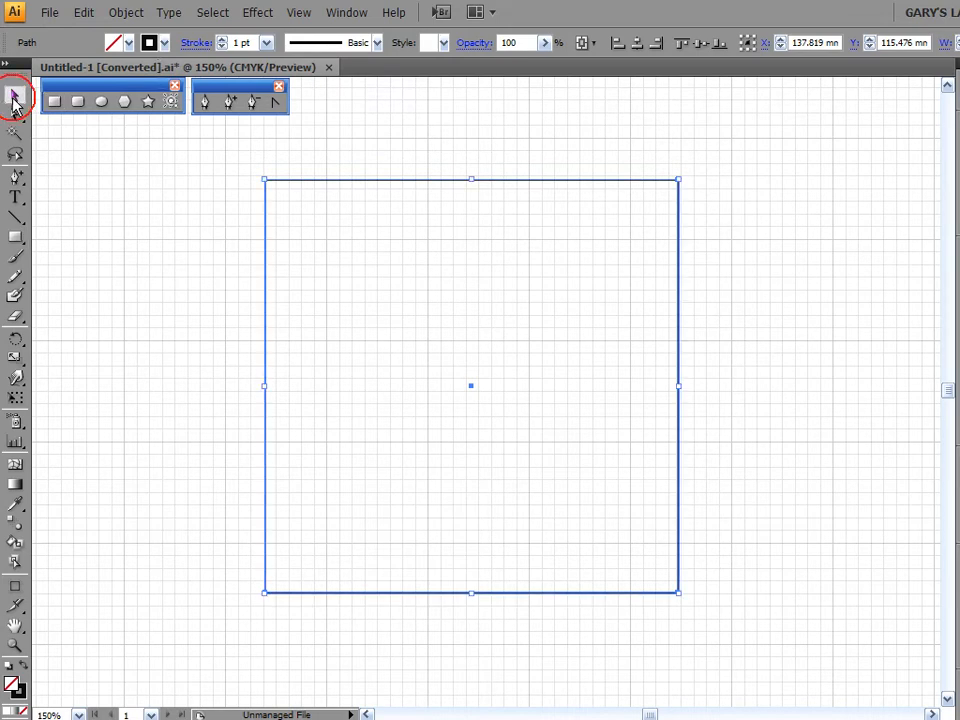
Draw a circle about 125 mm in diameter over the square, leaving the square's four corners projecting outside it.
click(17, 238)
drag(20, 245, 73, 290)
shift+drag(323, 242, 727, 538)
click(15, 95)
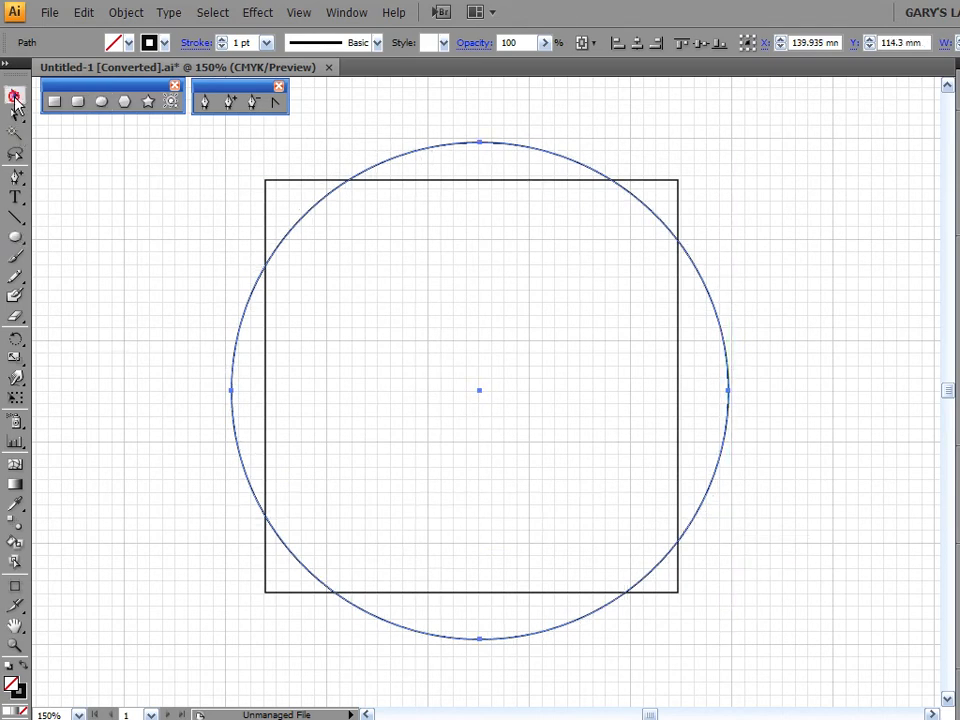
Align the square and circle to a common centre, both horizontally and vertically.
drag(172, 180, 865, 472)
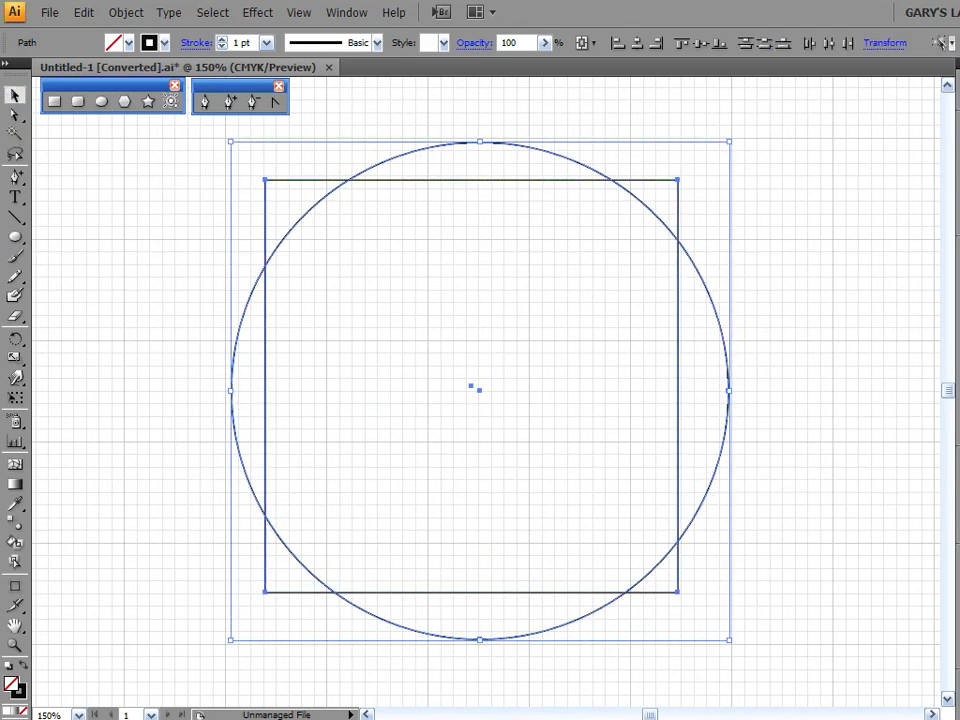
click(636, 43)
click(699, 43)
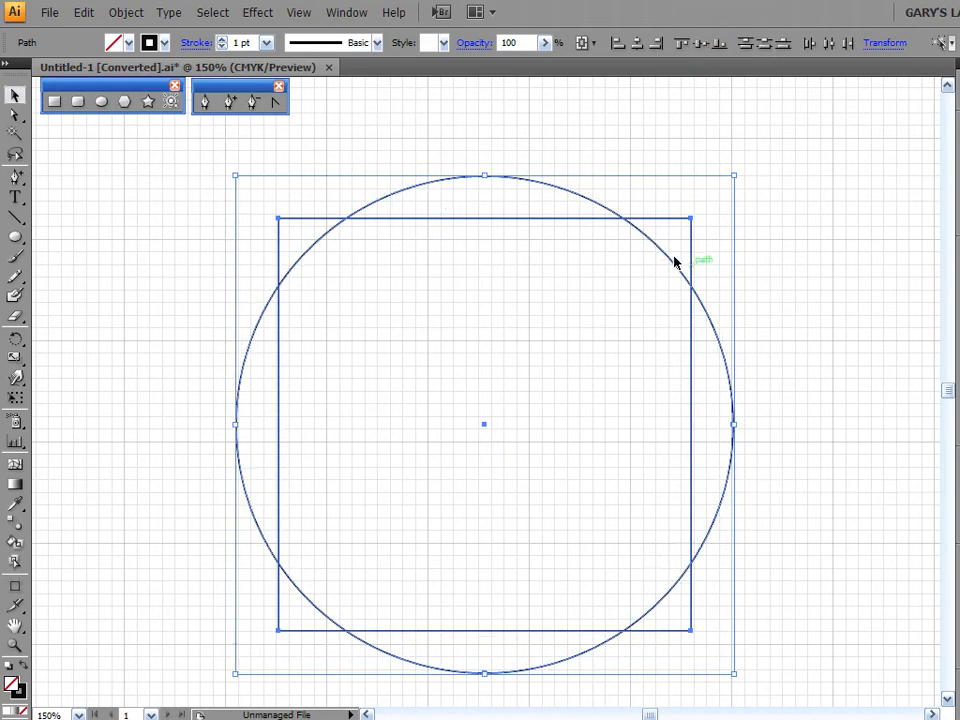
click(789, 167)
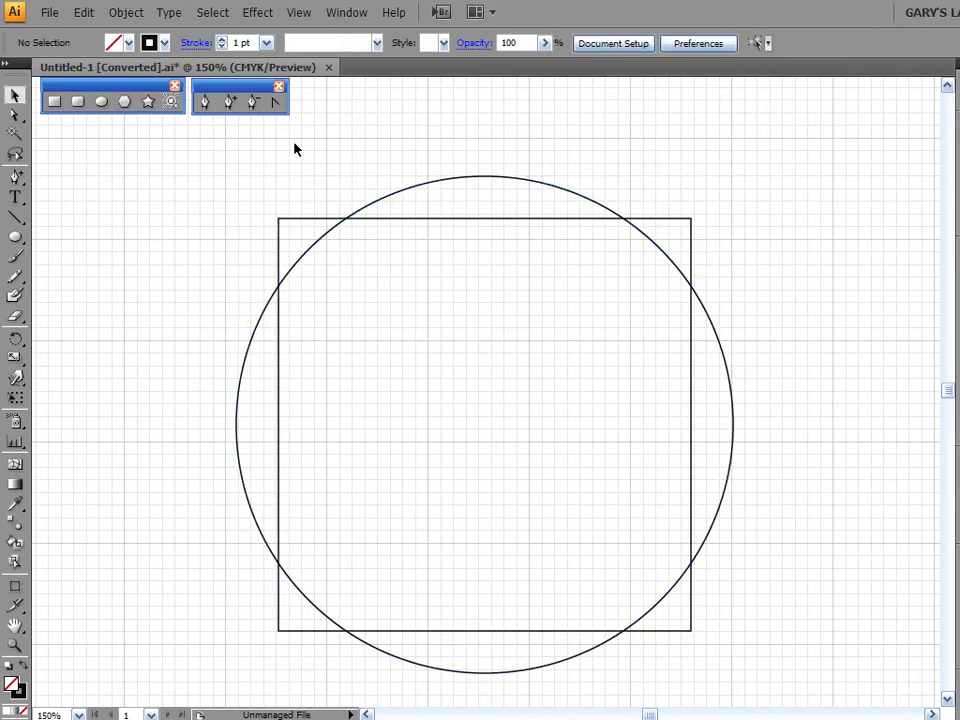
Merge the circle and square into a single outline with the Pathfinder Unite shape mode.
drag(197, 163, 840, 690)
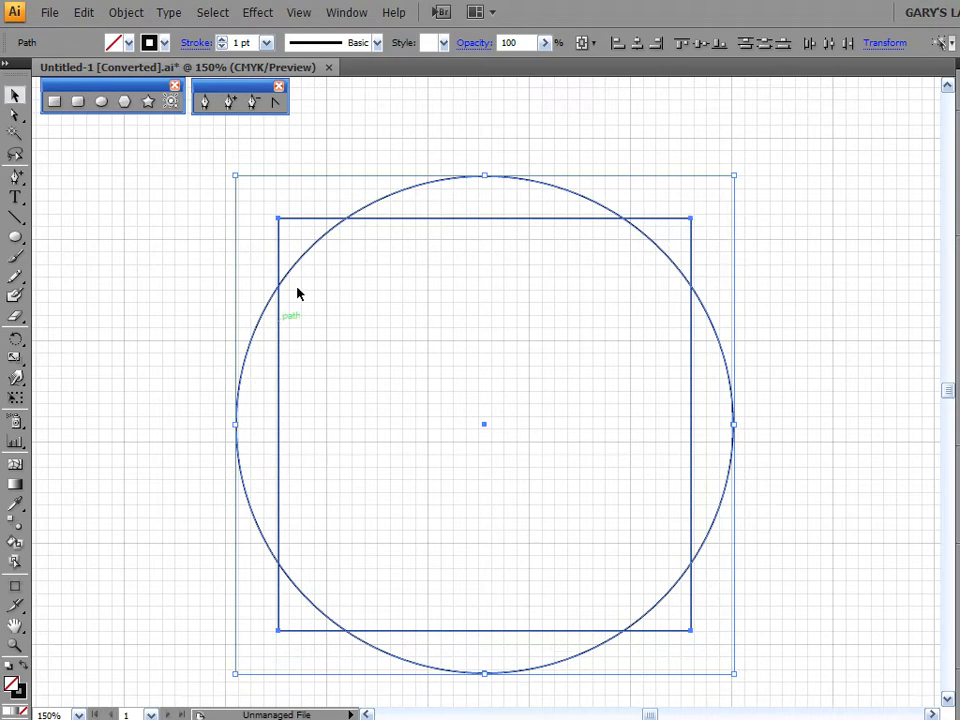
click(342, 14)
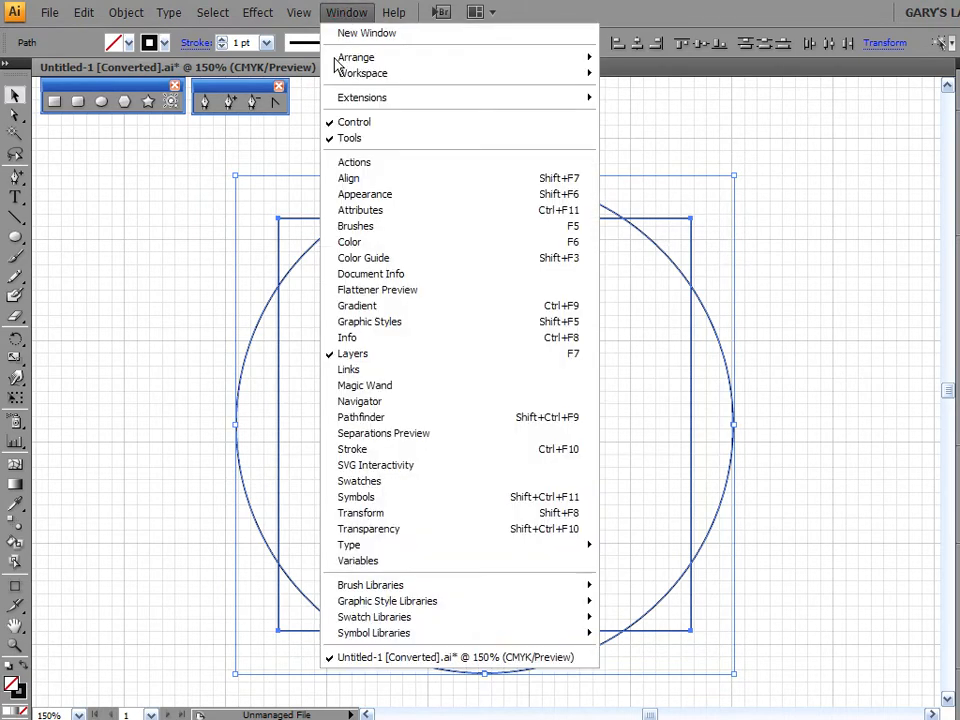
click(373, 514)
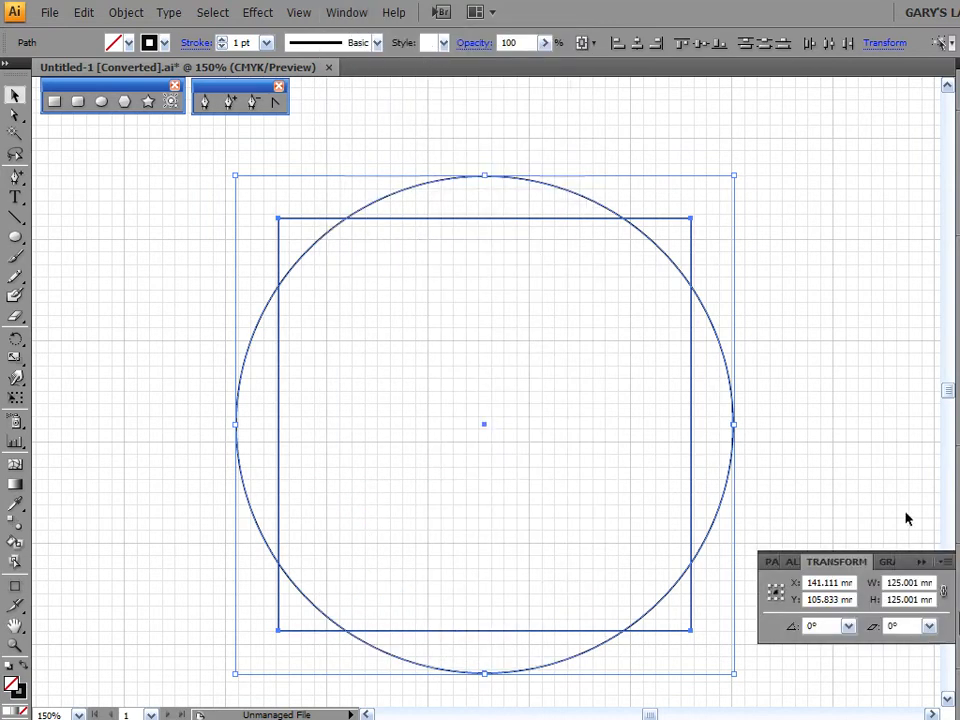
key(ctrl+shift+F9)
key(ctrl+shift+F9)
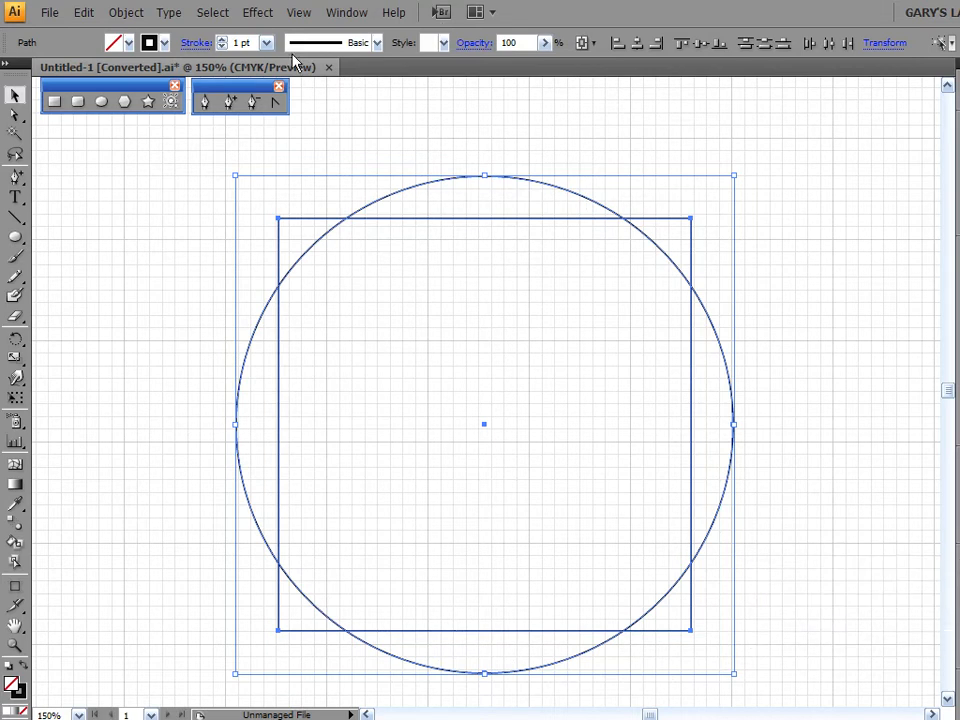
click(330, 14)
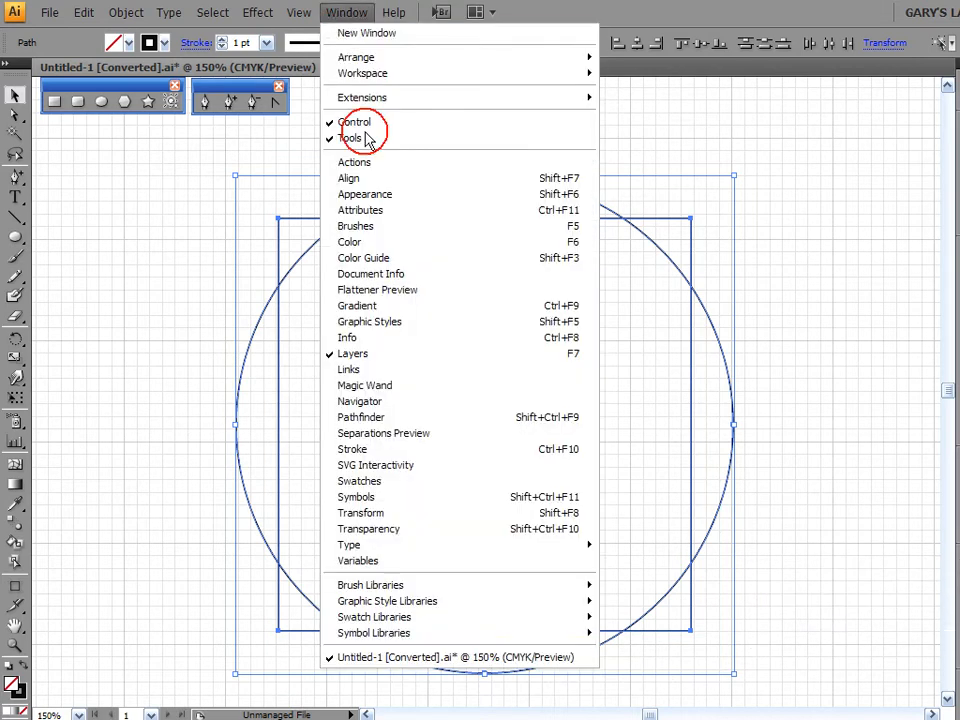
click(399, 418)
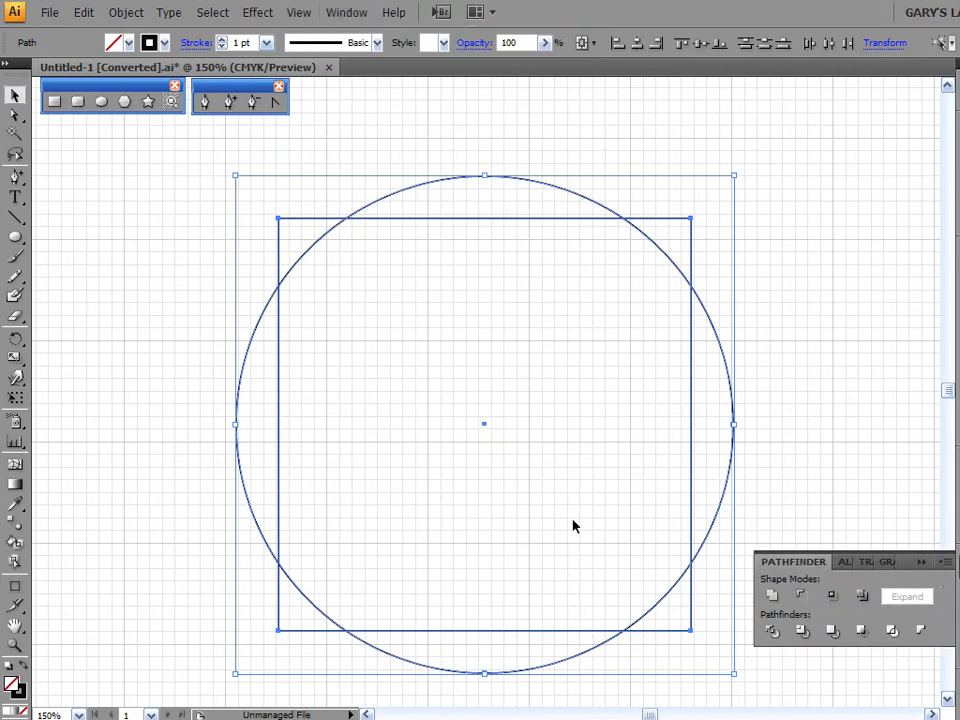
click(773, 597)
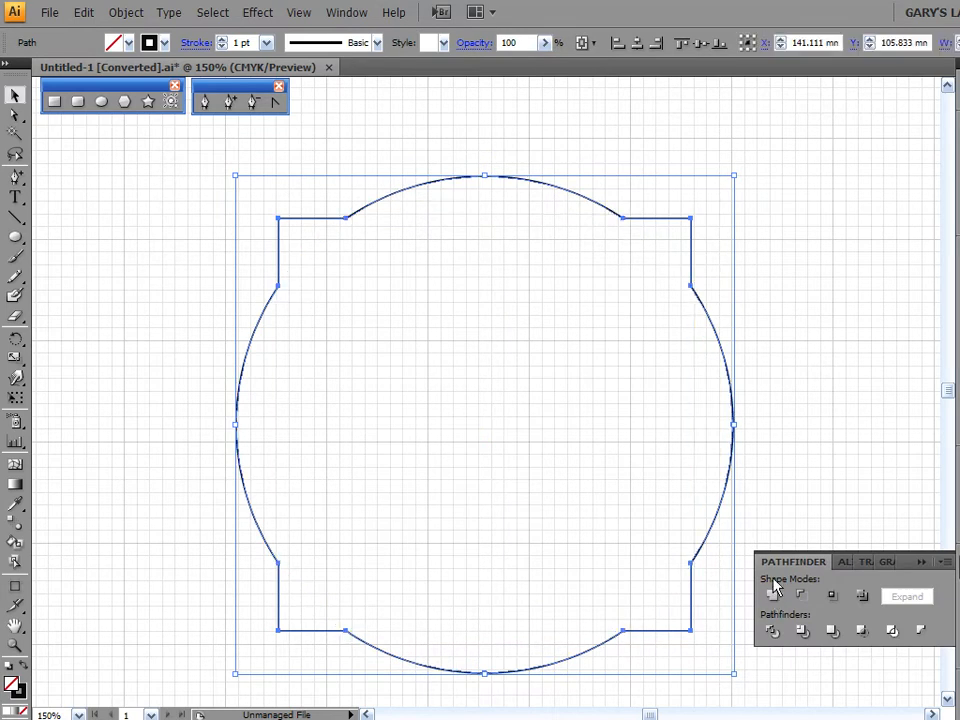
click(809, 225)
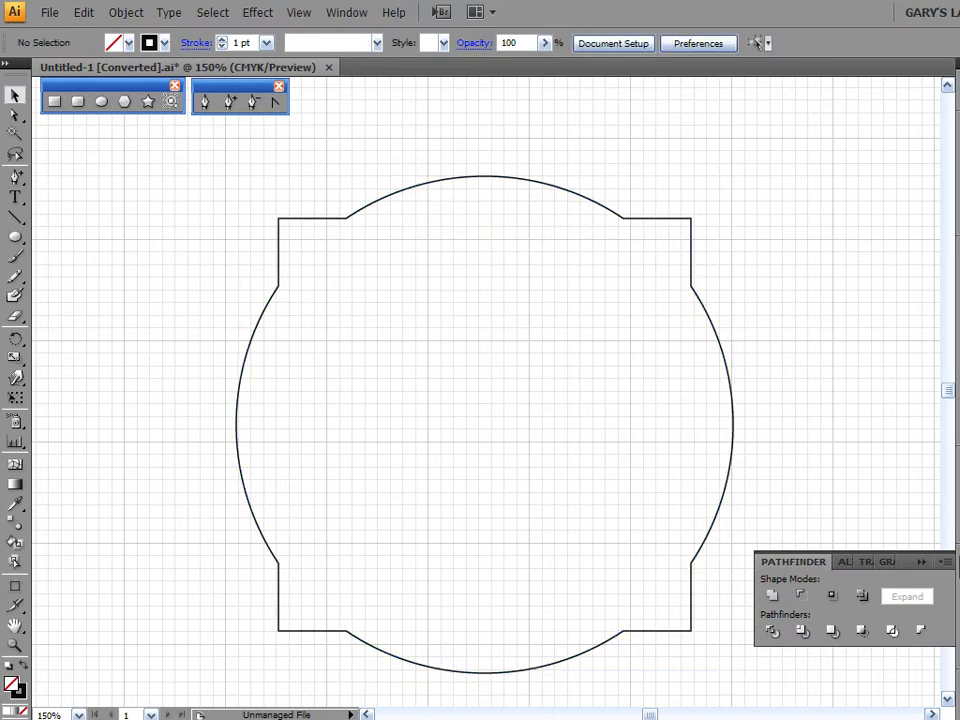
click(950, 561)
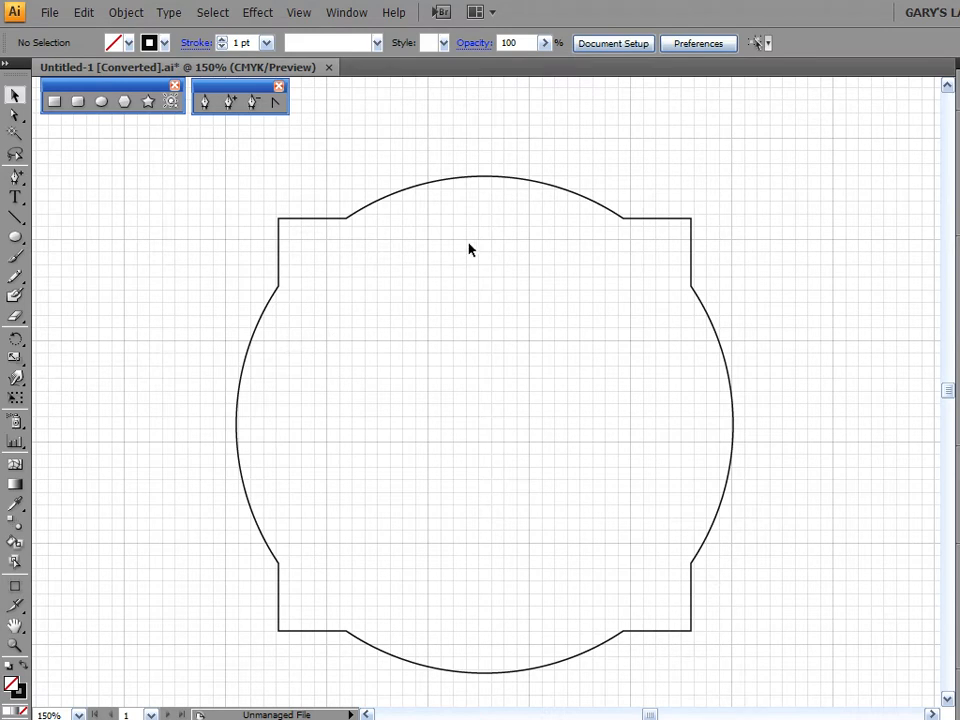
Move the merged outline so its upper-right square corner sits on a grid intersection, placing the outline at X 141.934 mm, Y 106.98 mm.
click(367, 221)
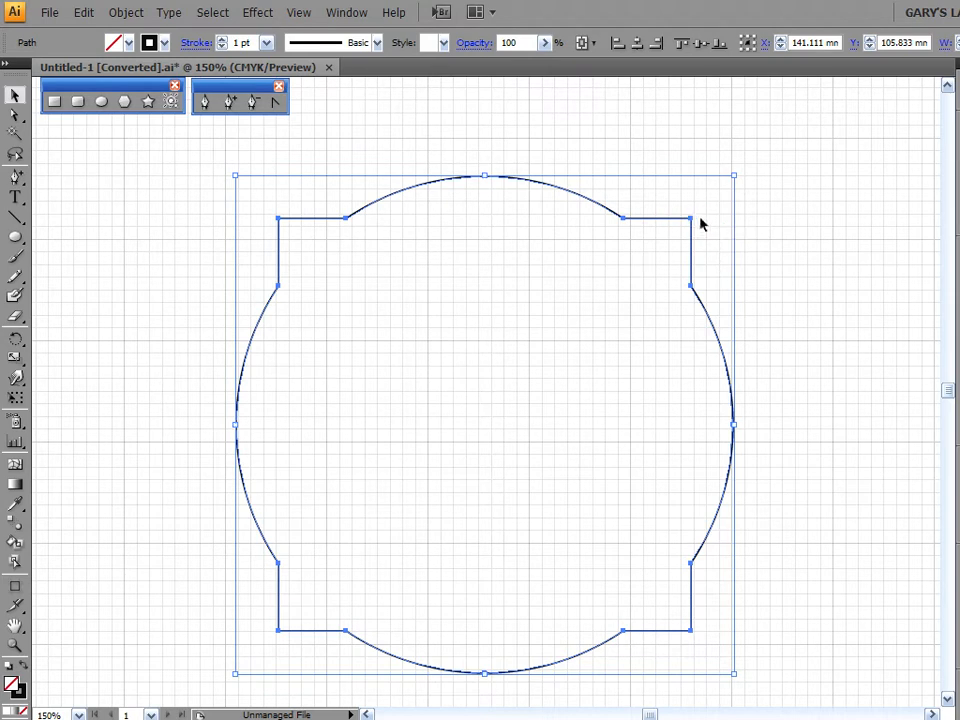
alt+scroll(705, 229, up, 2)
alt+scroll(728, 228, up, 1)
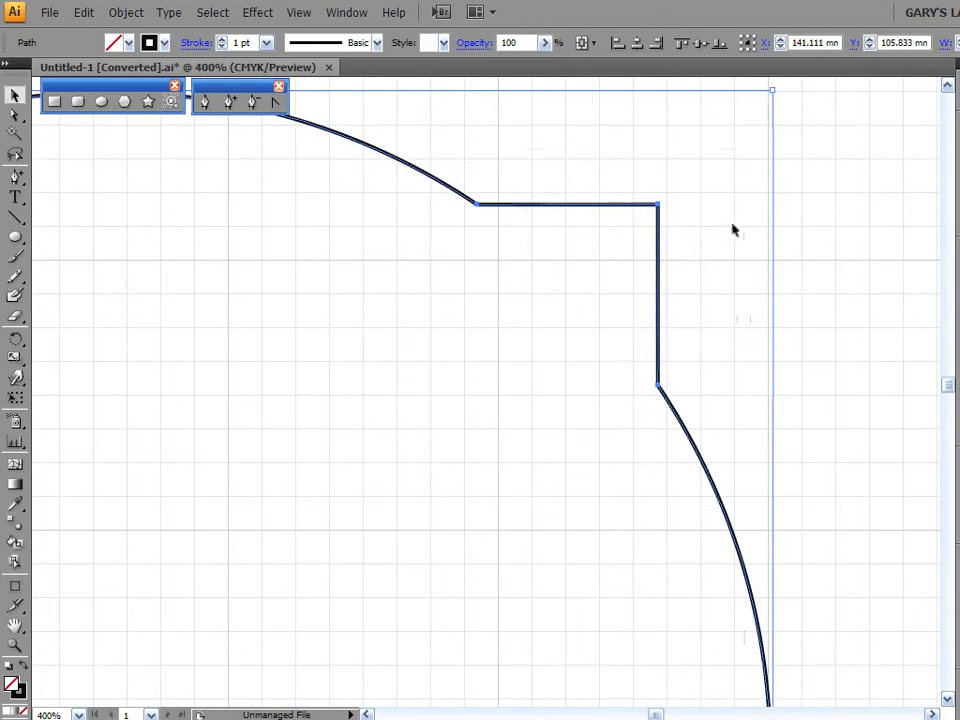
drag(726, 223, 712, 331)
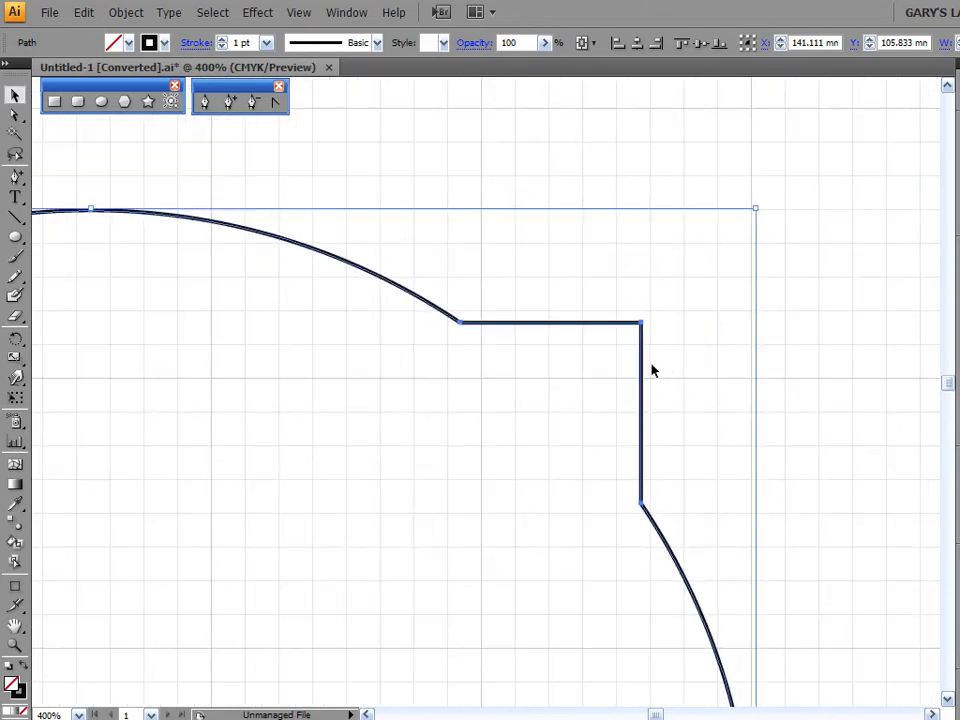
alt+scroll(644, 343, up, 3)
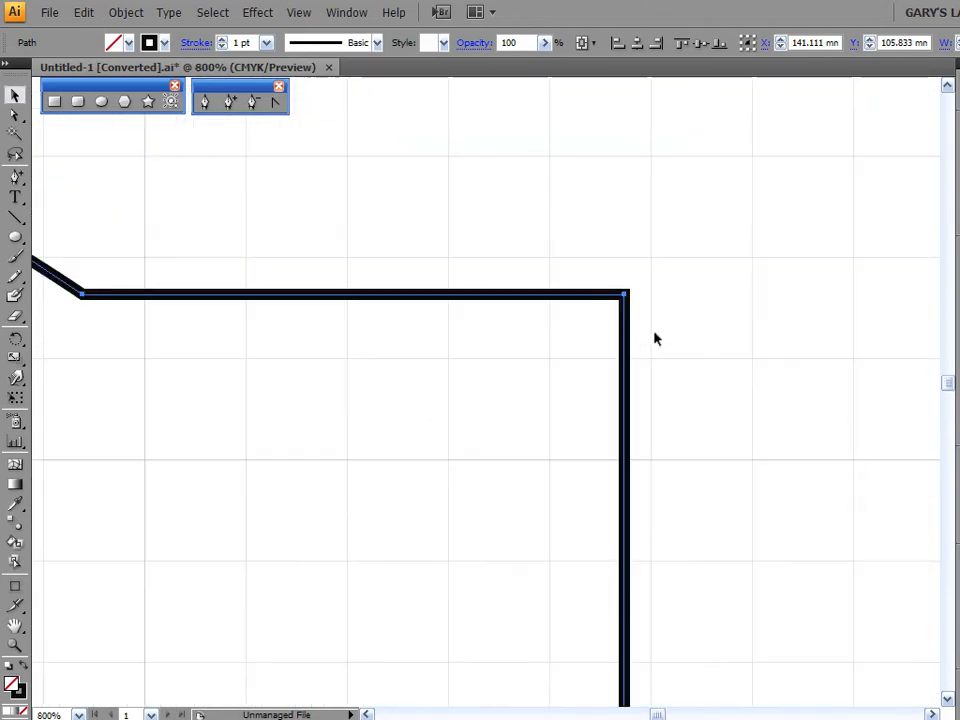
drag(625, 318, 652, 289)
click(651, 260)
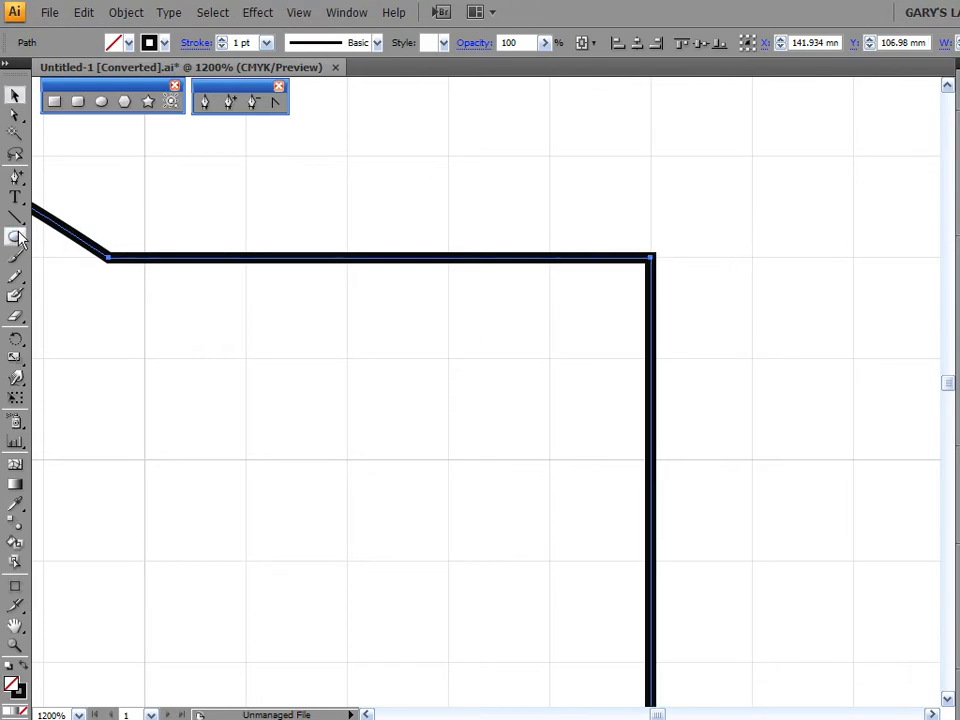
Try pulling only the upper-right corner anchor diagonally outward to about X 199.79 mm, Y 164.31 mm with Direct Selection.
click(14, 117)
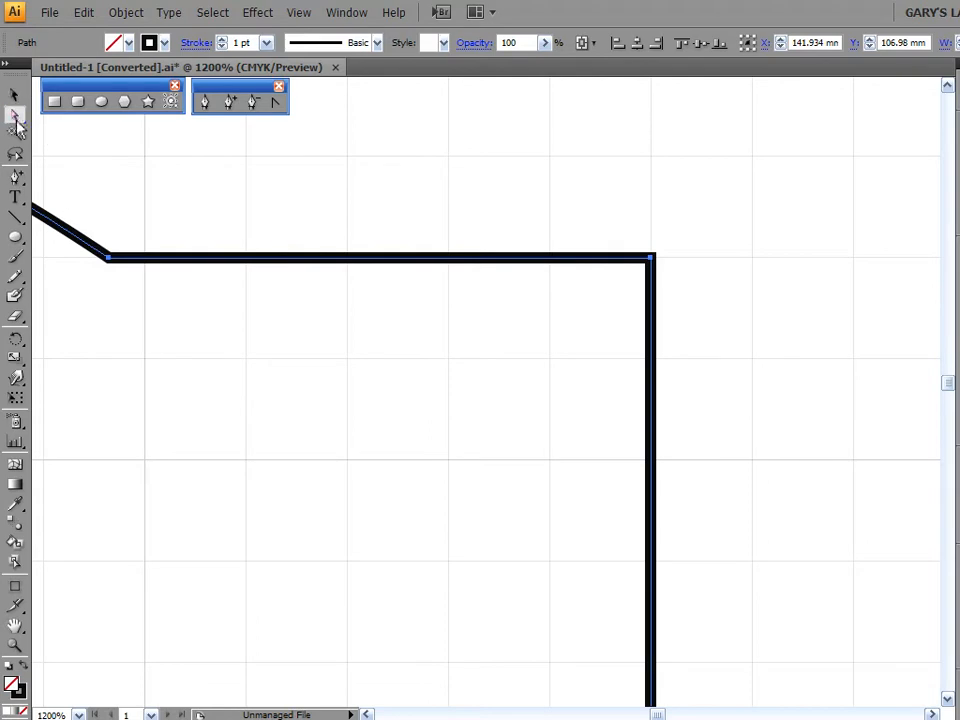
drag(589, 193, 581, 433)
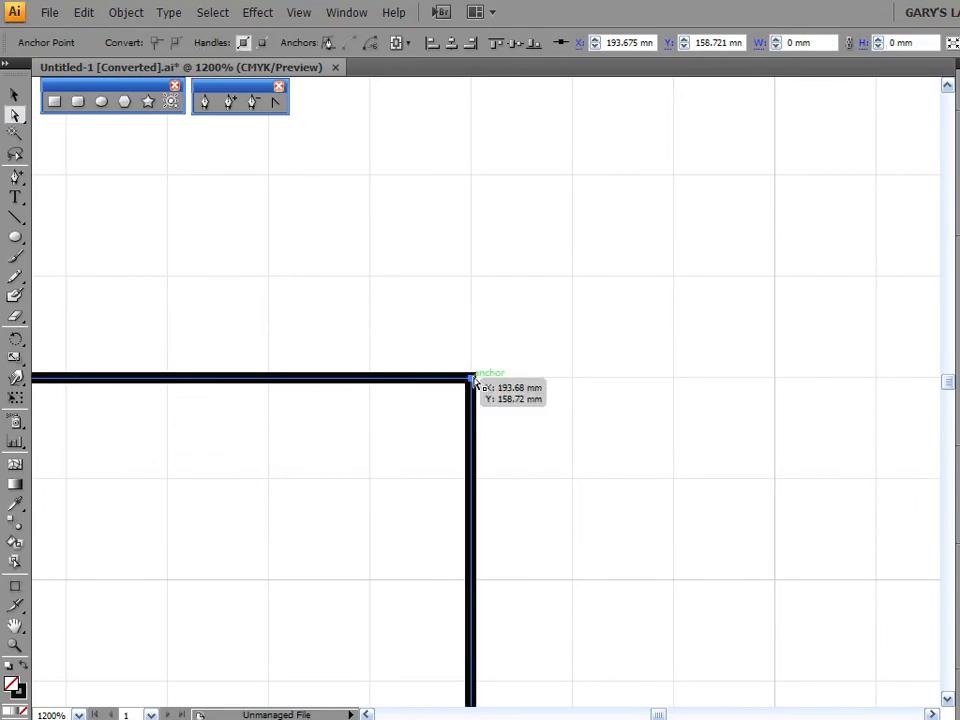
mouse_move(471, 378)
mouse_down()
mouse_move(536, 345)
mouse_move(686, 178)
mouse_move(677, 176)
mouse_move(668, 196)
mouse_up()
Turn on Snap to Grid and place the upper-right corner anchor at X 203.2 mm, Y 168.275 mm.
click(300, 13)
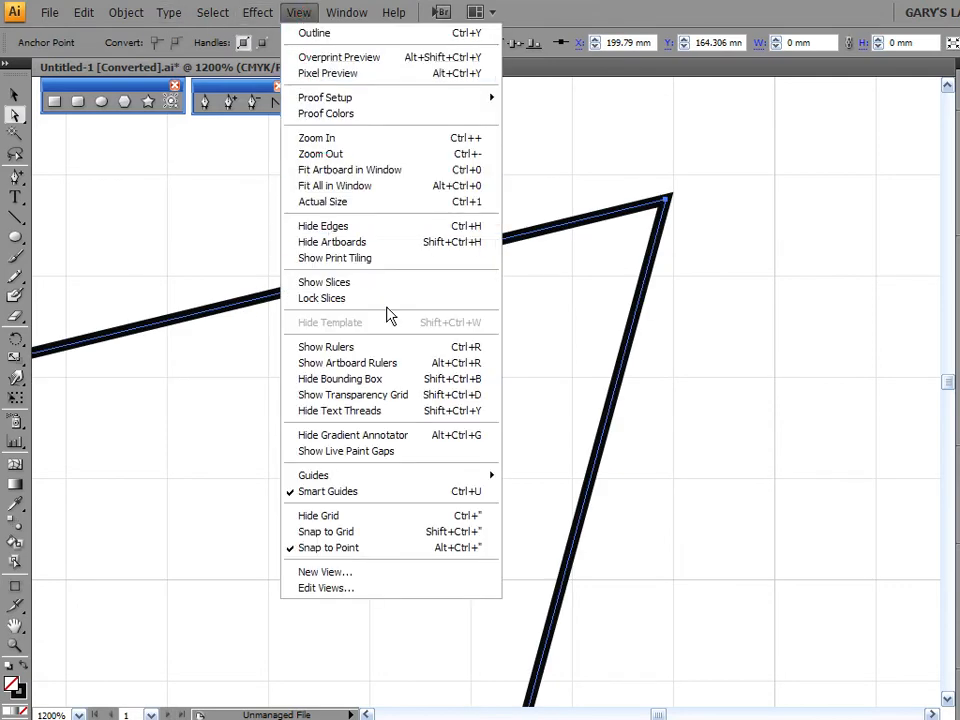
click(352, 534)
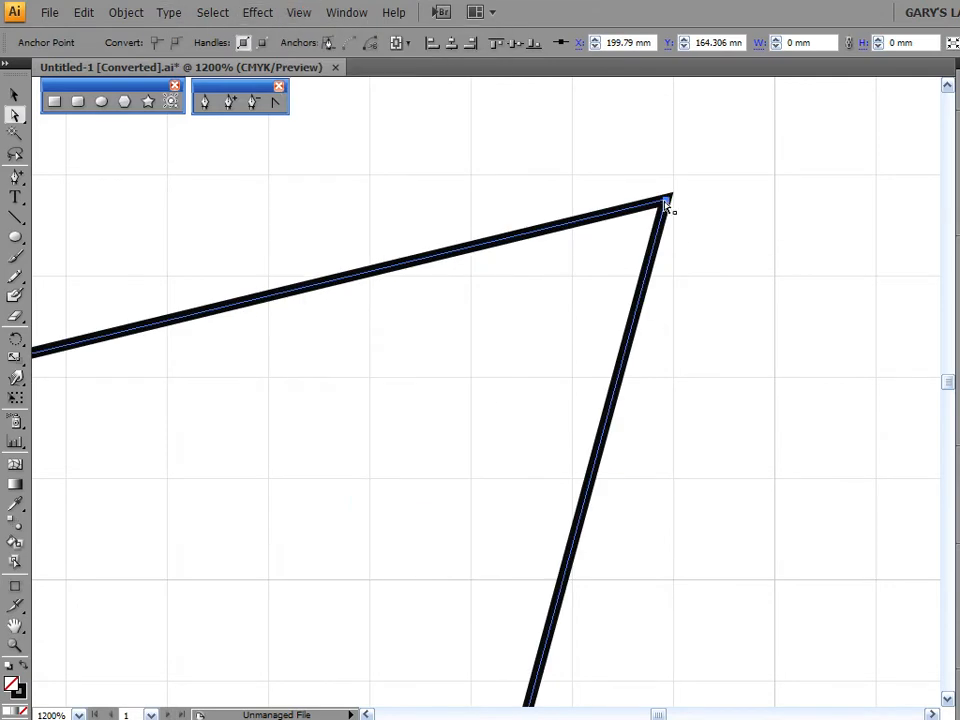
alt+scroll(544, 296, down, 2)
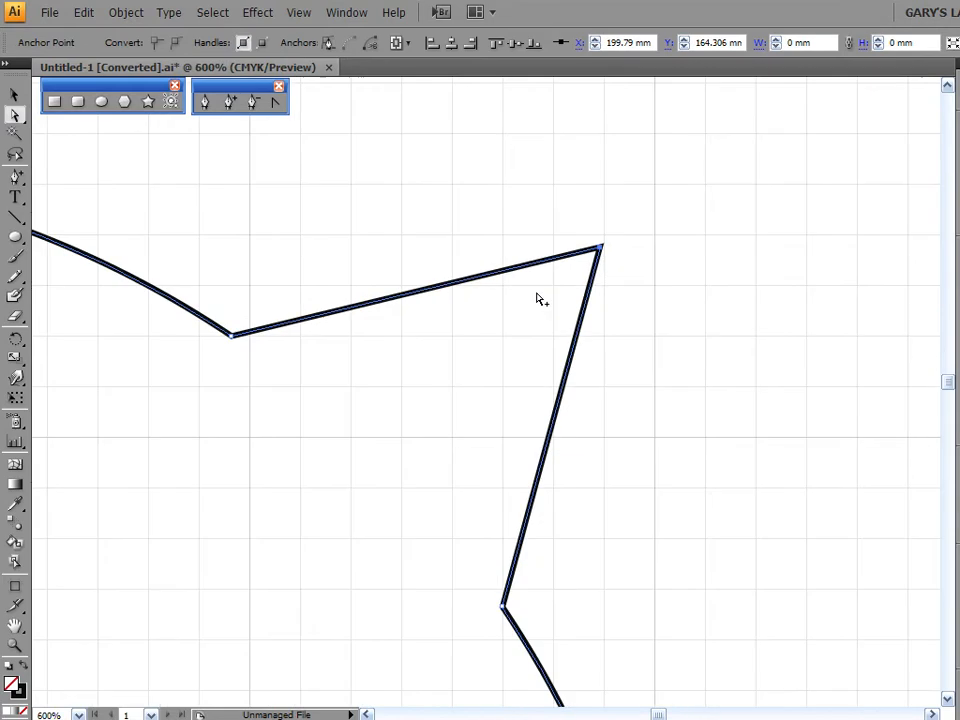
key(ctrl+z)
drag(639, 247, 656, 204)
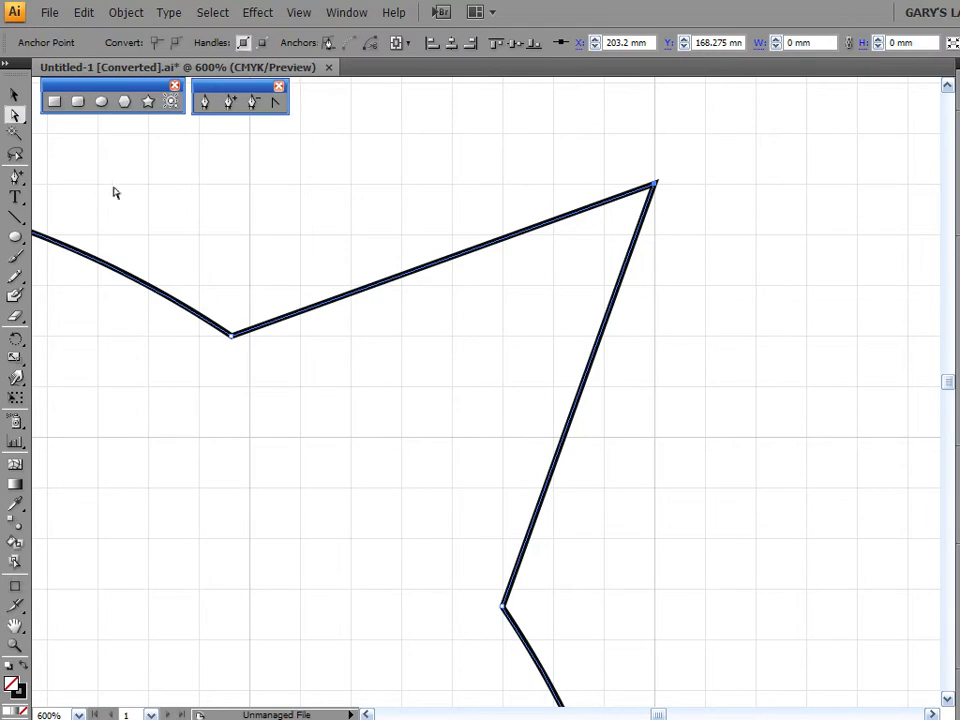
Turn off Snap to Grid and add anchors either side of the lug's tip at about X 193.81, Y 164.89 mm and X 199.78, Y 158.75 mm.
drag(214, 124, 714, 625)
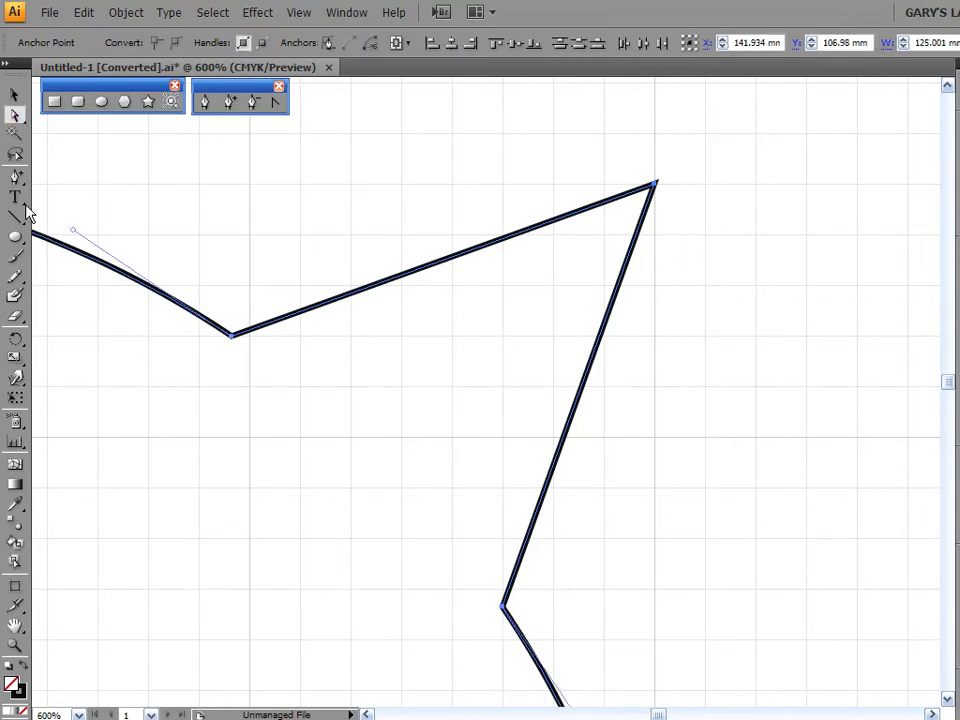
drag(20, 186, 50, 207)
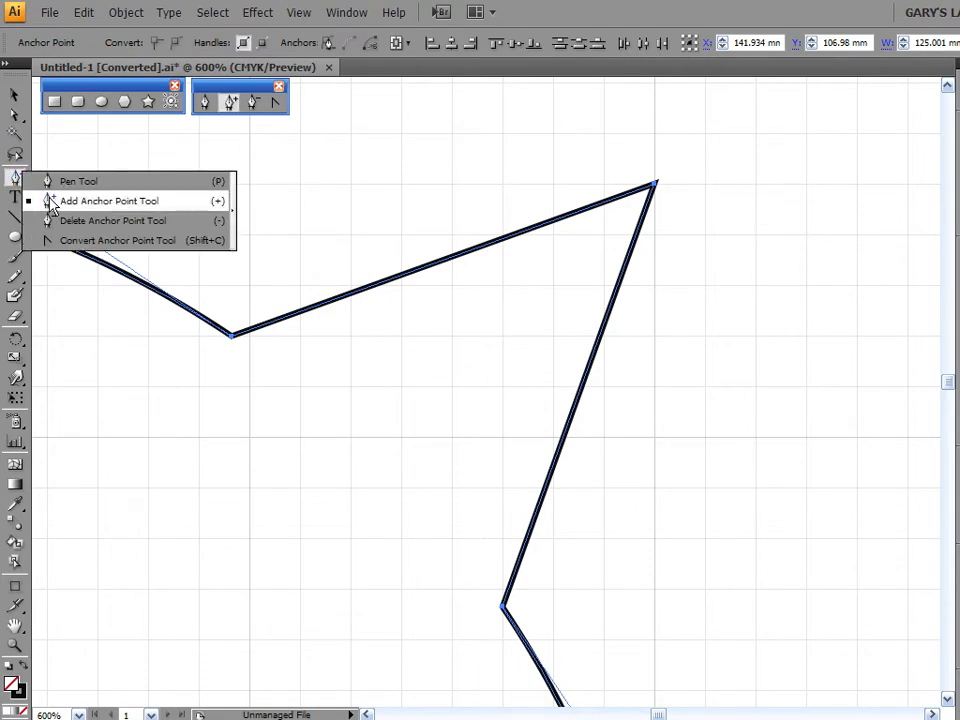
drag(85, 208, 85, 208)
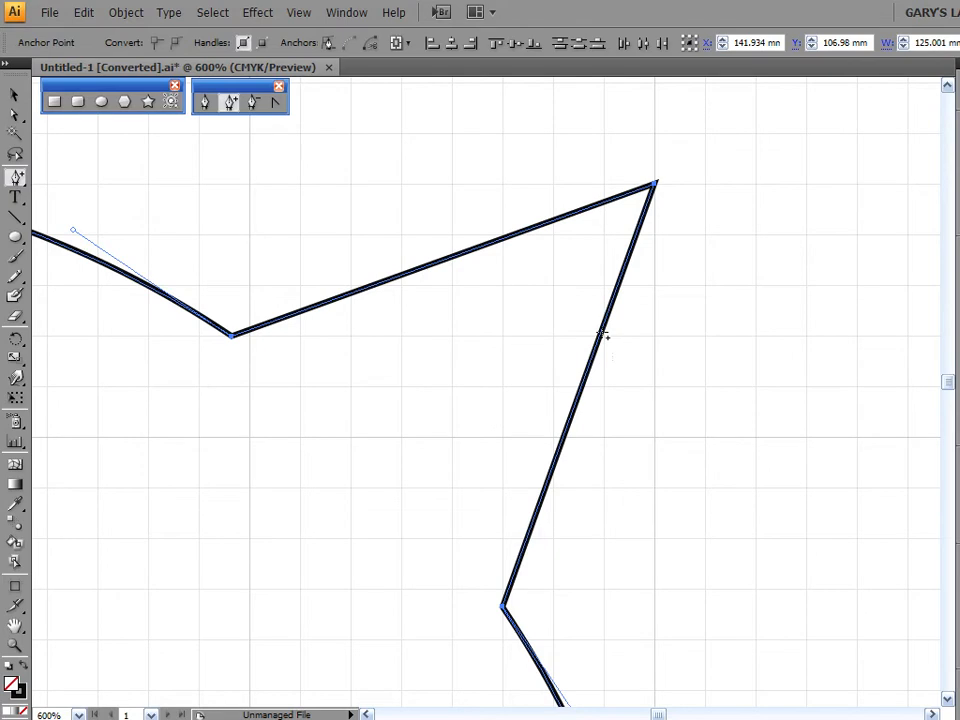
click(299, 13)
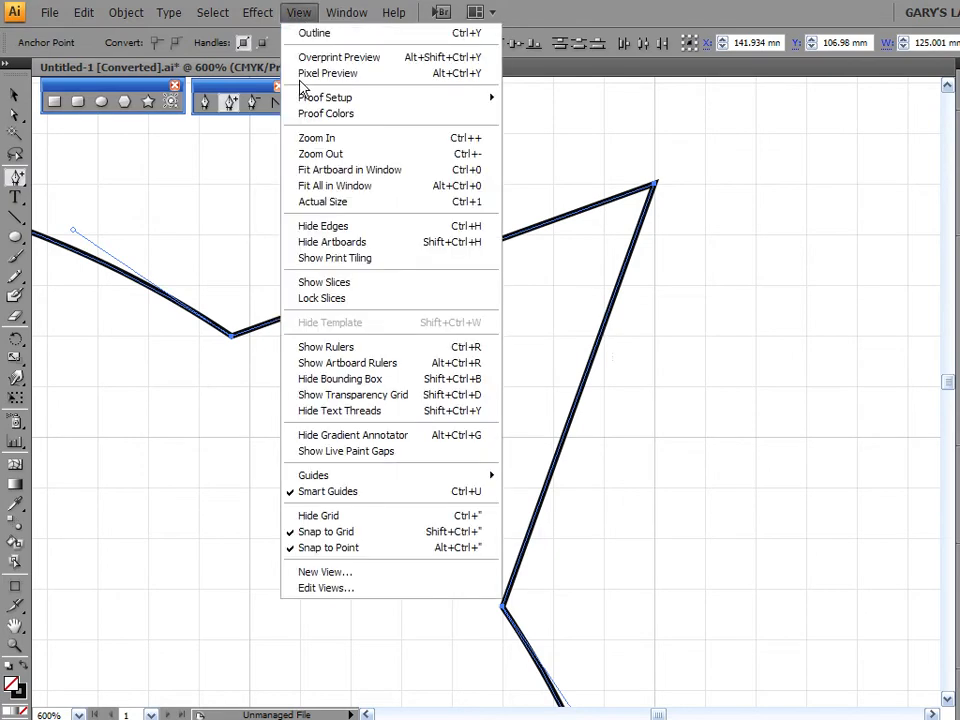
click(351, 533)
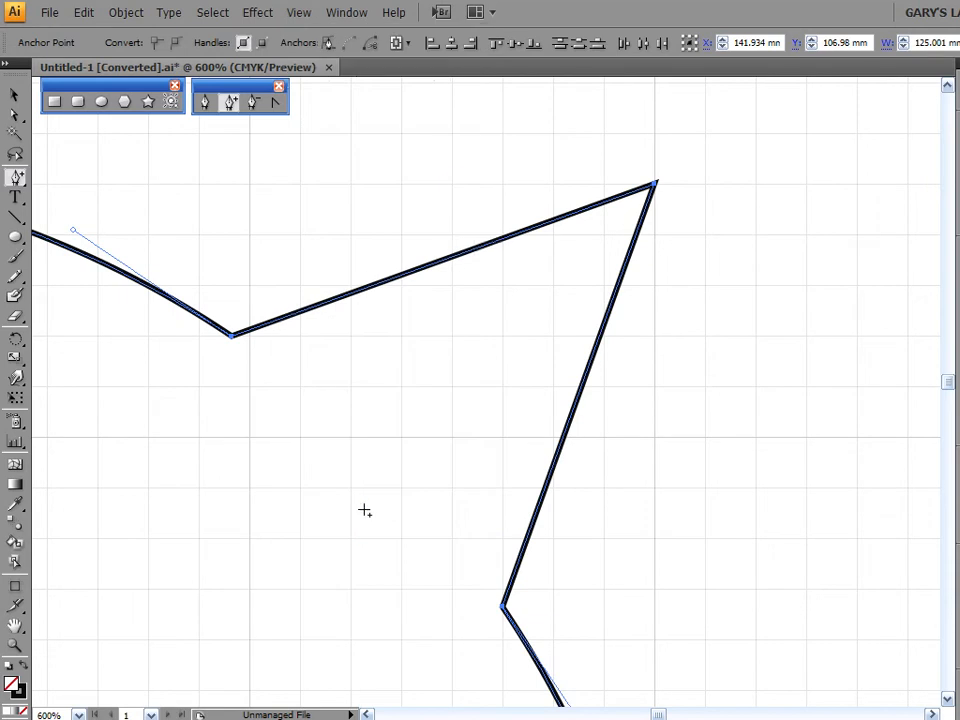
click(504, 236)
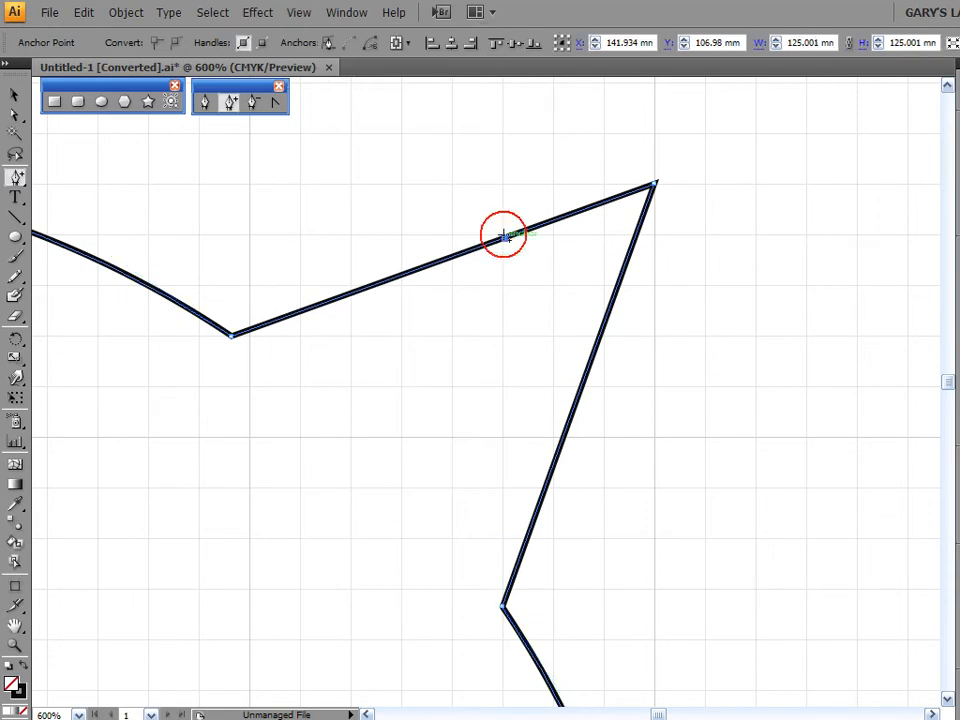
click(601, 335)
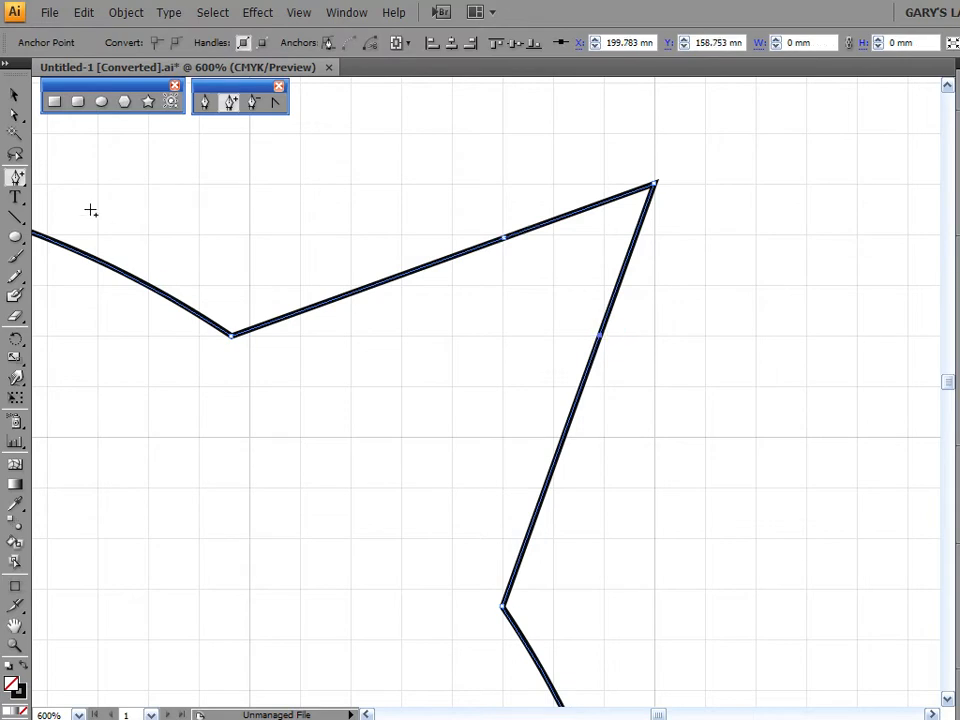
Try deleting only the lug's pointed tip anchor with Direct Selection, and undo the deletion.
click(15, 114)
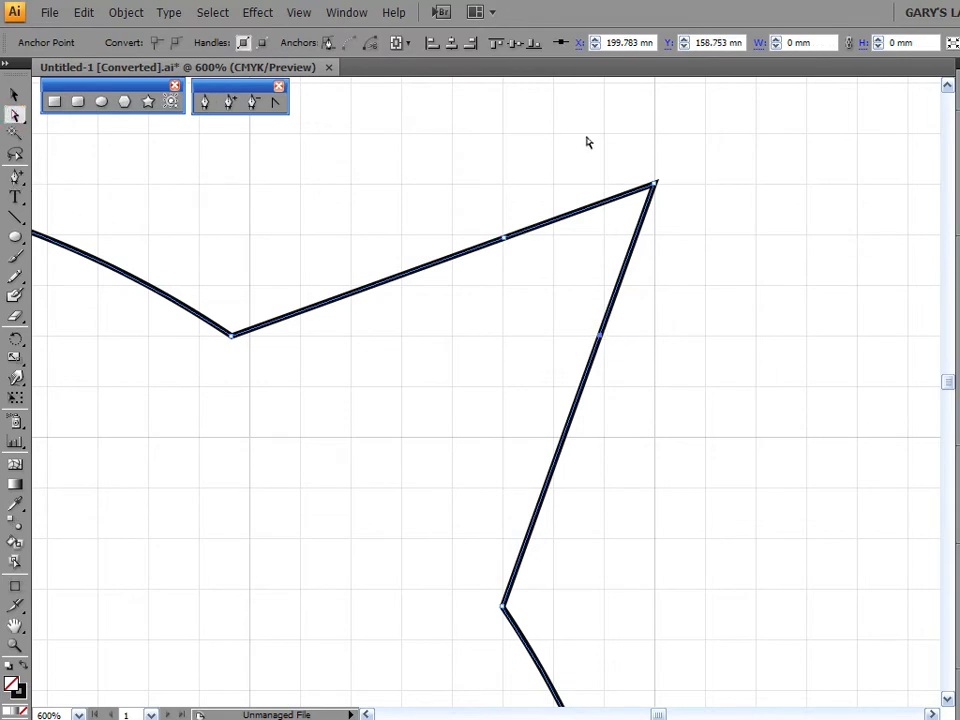
drag(607, 133, 690, 230)
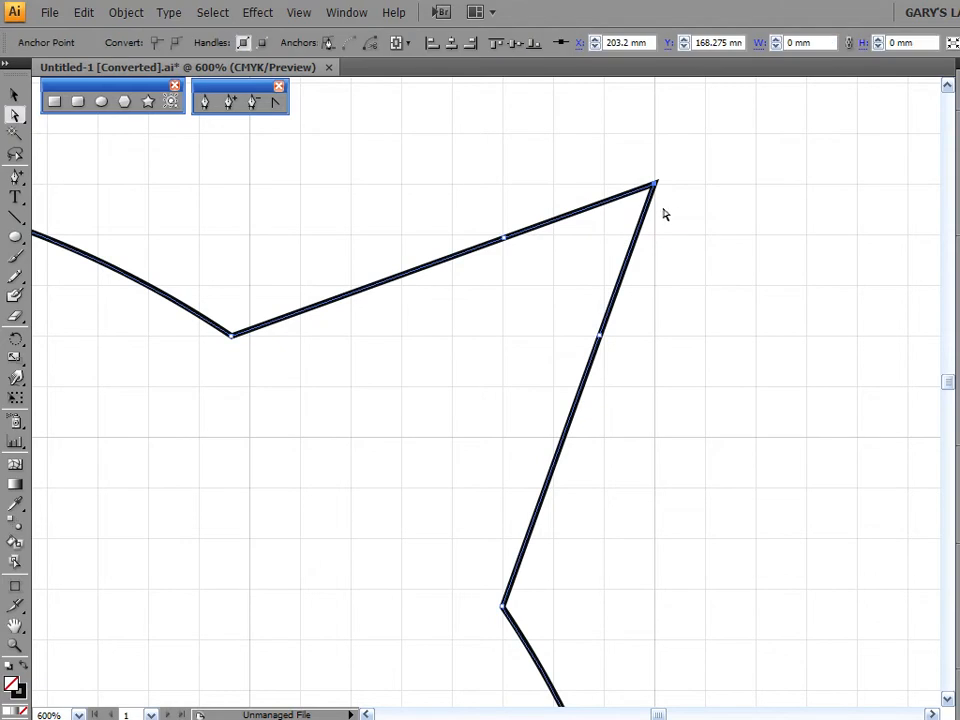
key(Delete)
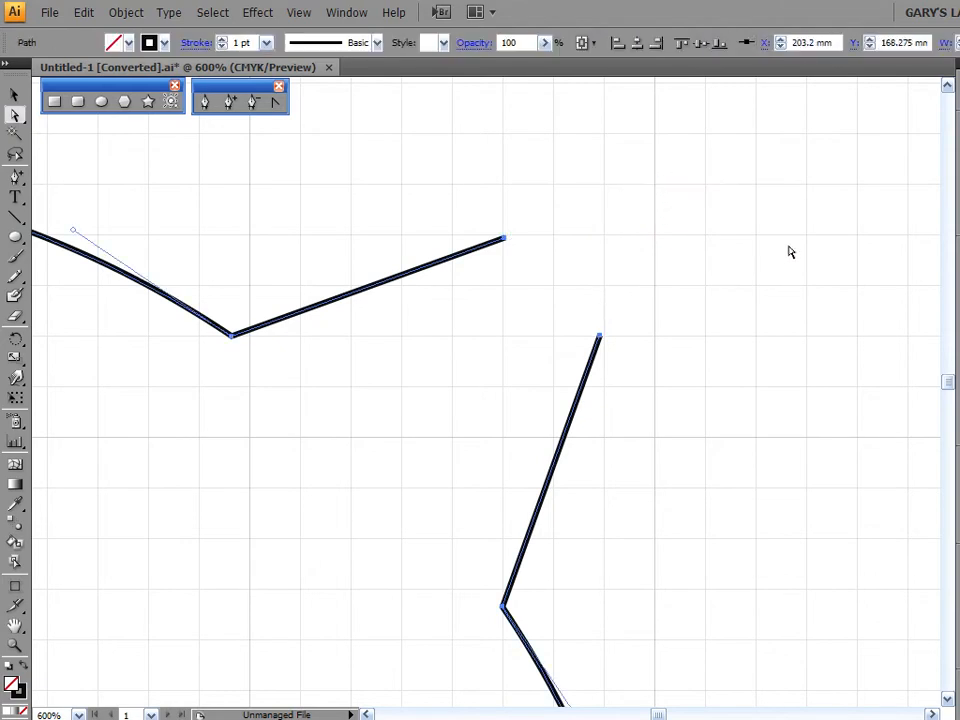
key(ctrl+z)
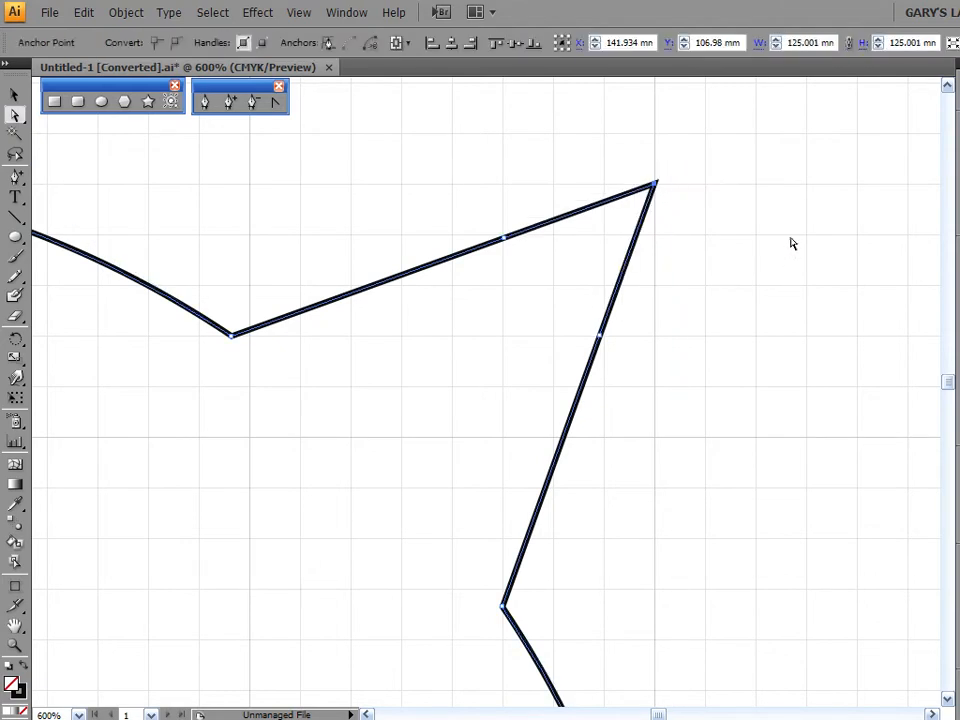
Delete the lug's pointed tip anchor and join the two open ends with a straight segment.
click(722, 203)
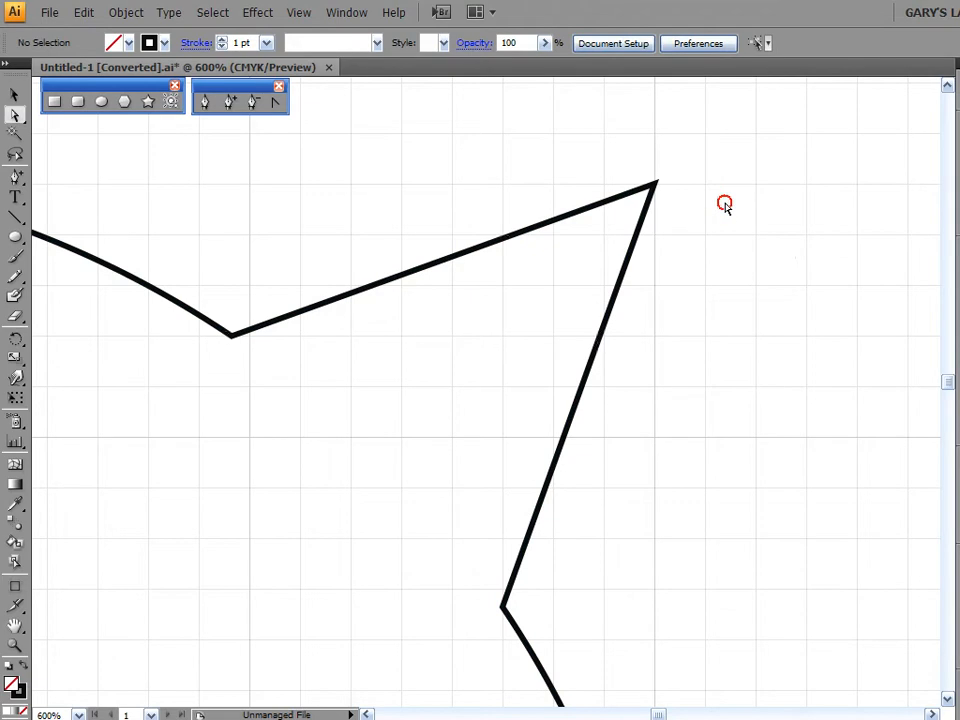
click(656, 186)
drag(628, 140, 711, 230)
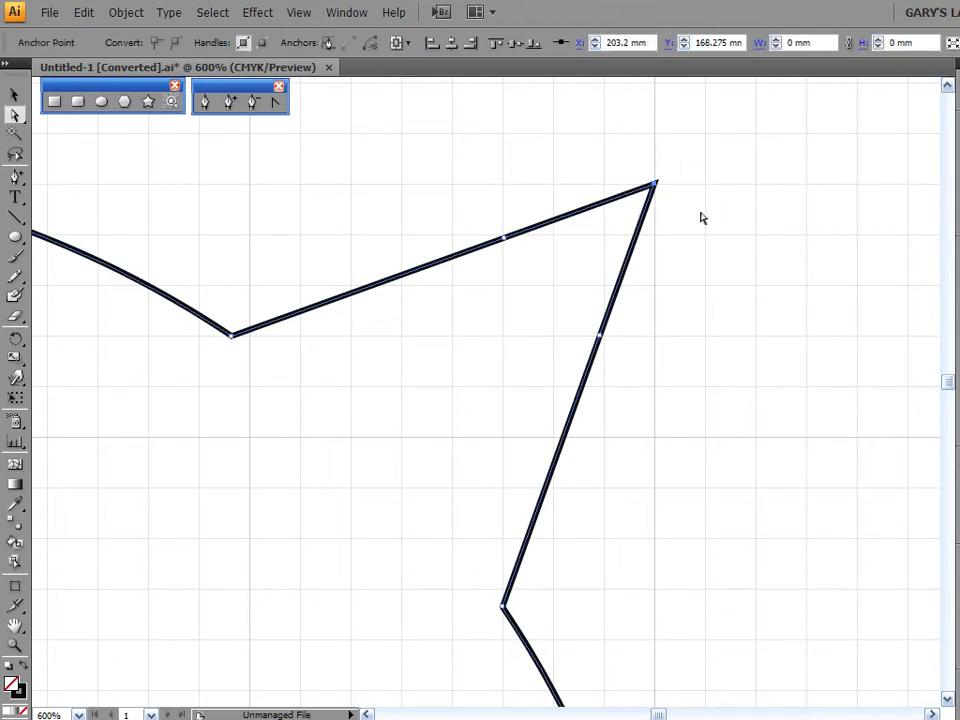
key(Delete)
drag(474, 193, 619, 378)
right_click(505, 240)
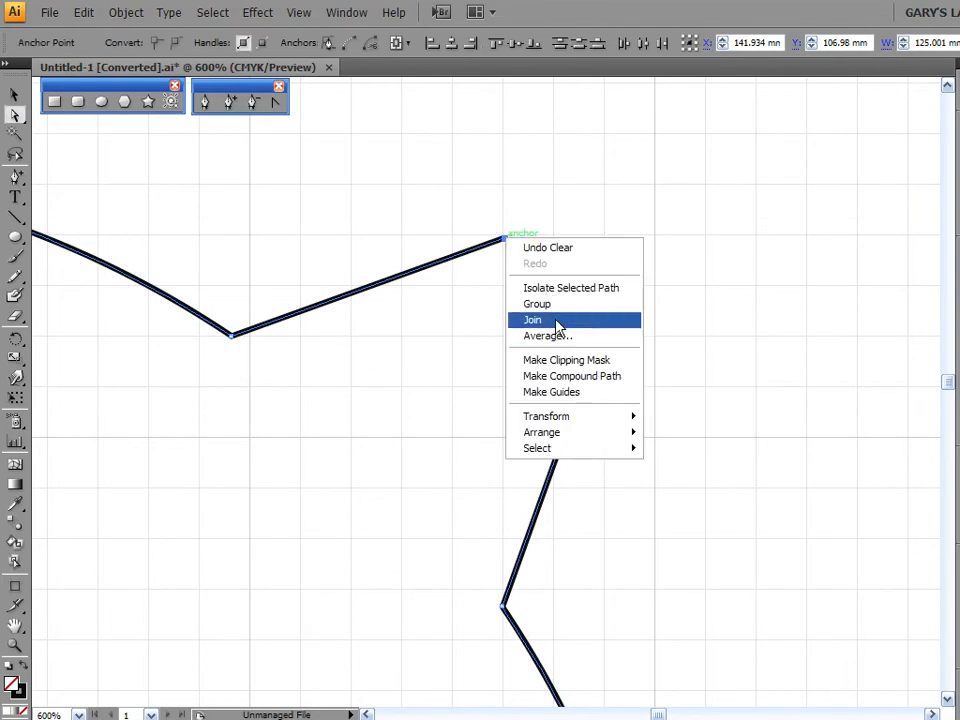
click(557, 321)
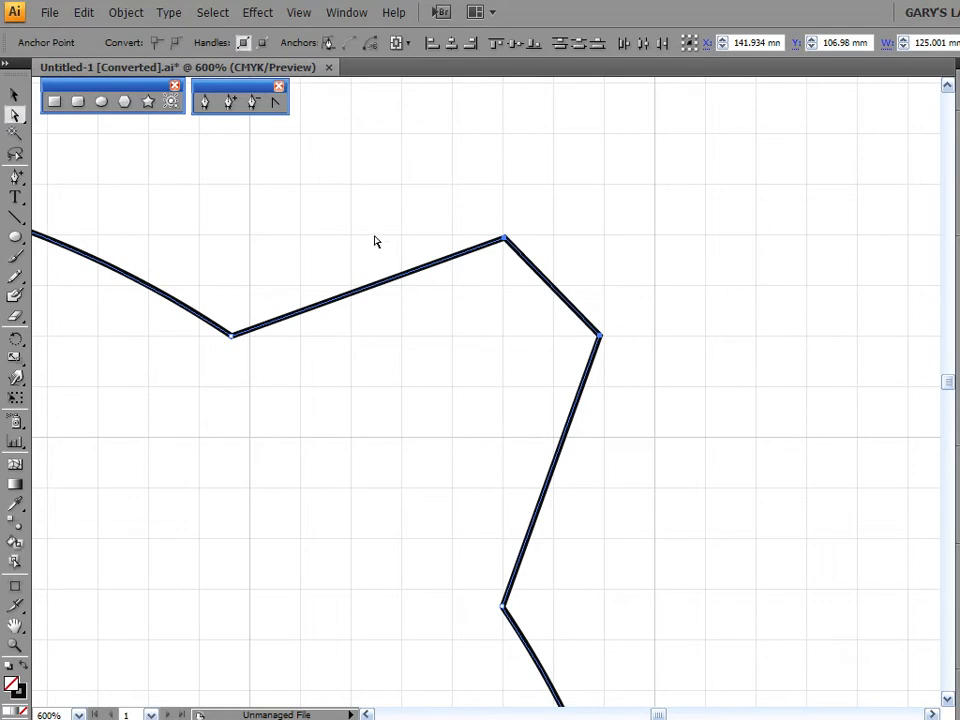
drag(478, 178, 526, 249)
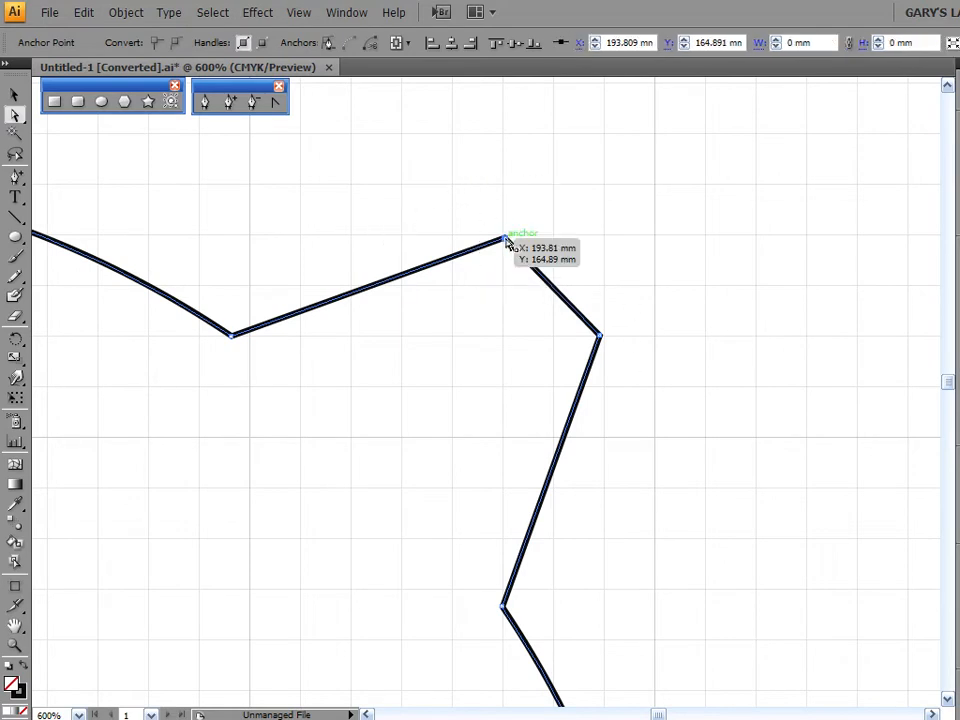
right_click(507, 244)
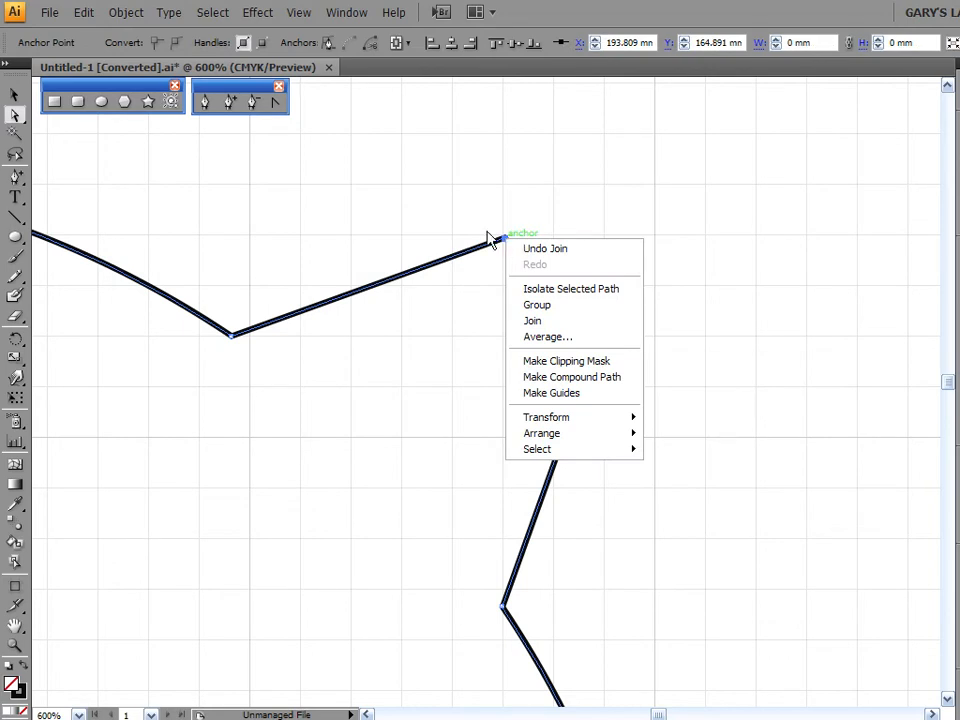
click(272, 137)
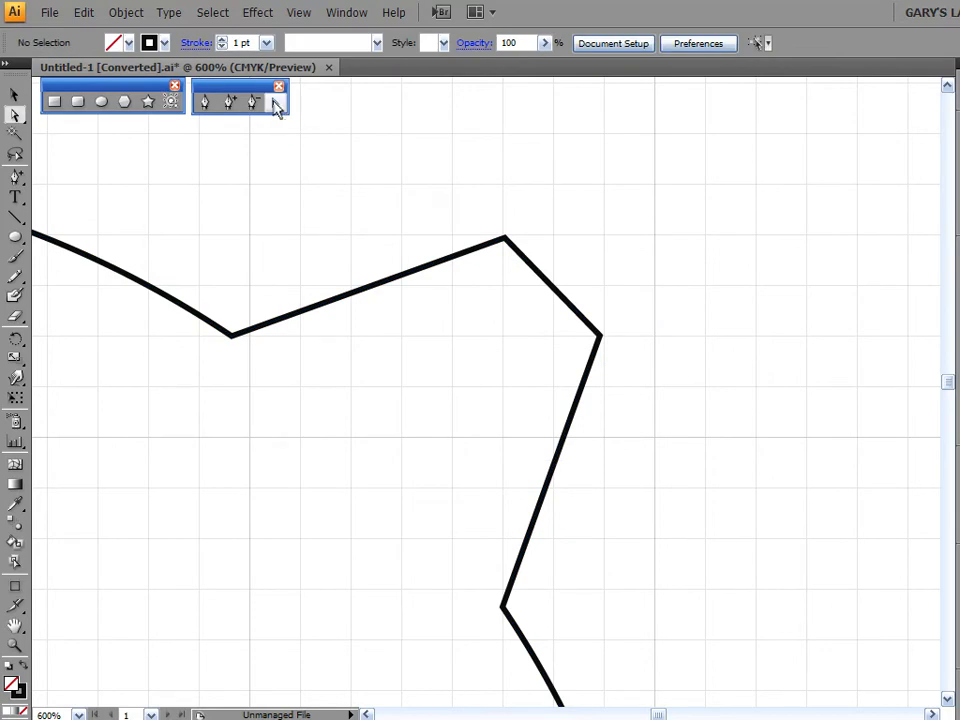
Try rounding the lug's two outer corners with Convert Anchor Point, using long horizontal and vertical handles, and inspect the curve up close.
drag(20, 179, 80, 243)
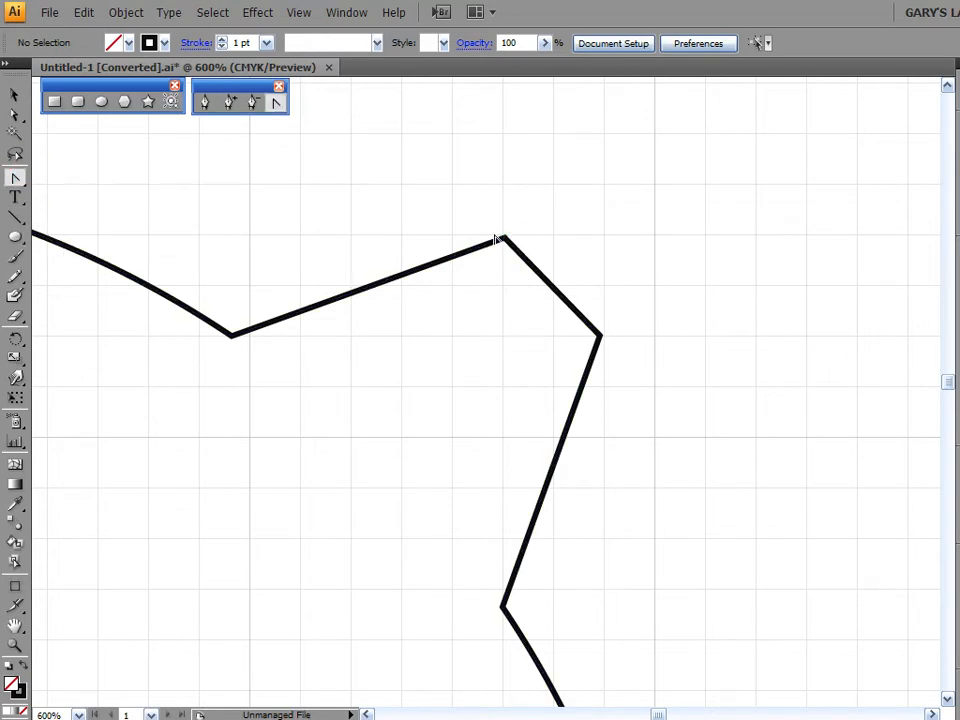
drag(507, 240, 404, 240)
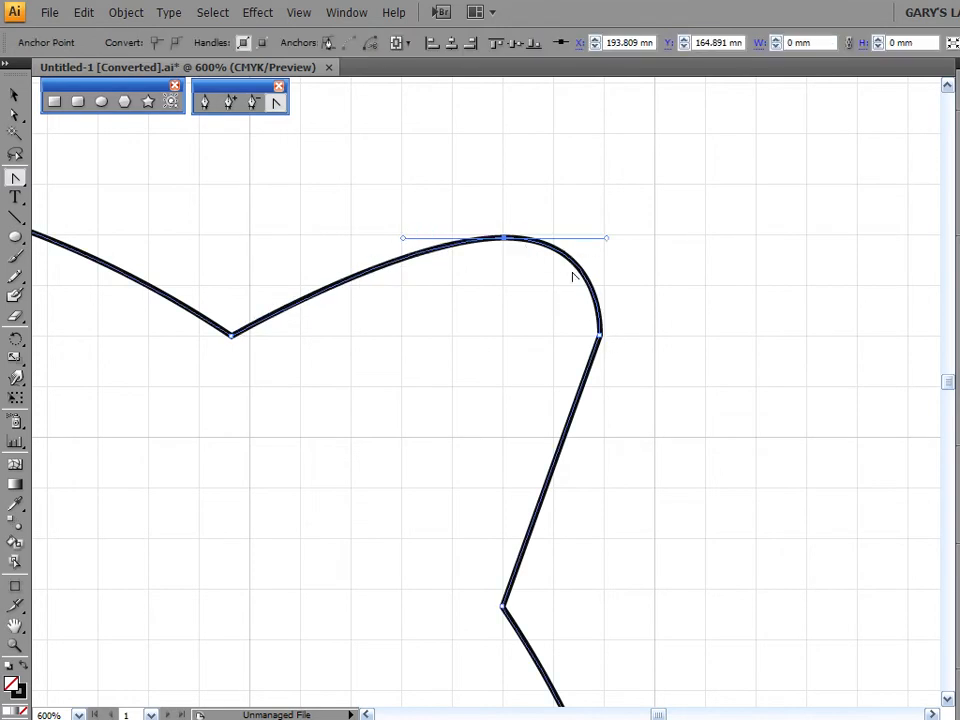
drag(599, 336, 604, 238)
click(676, 328)
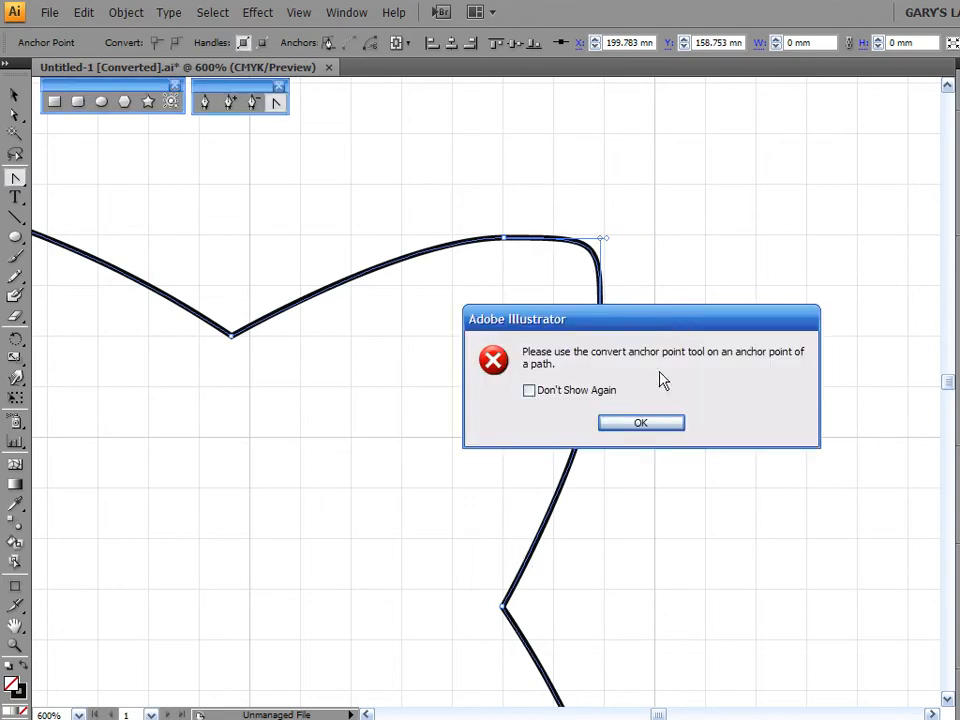
click(664, 423)
click(15, 94)
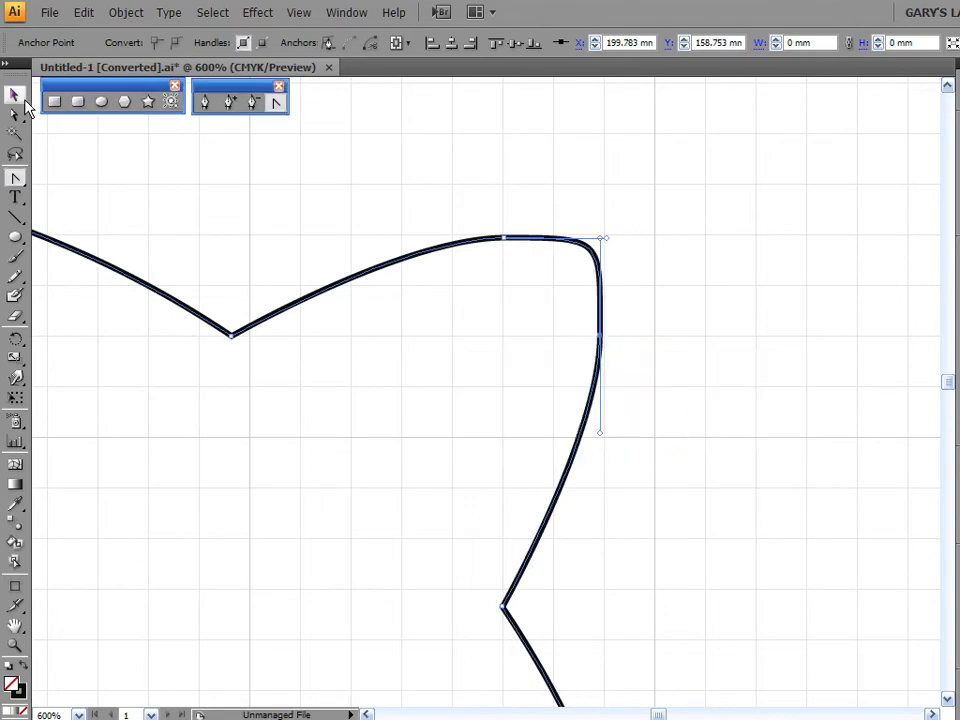
click(746, 221)
alt+scroll(657, 300, down, 2)
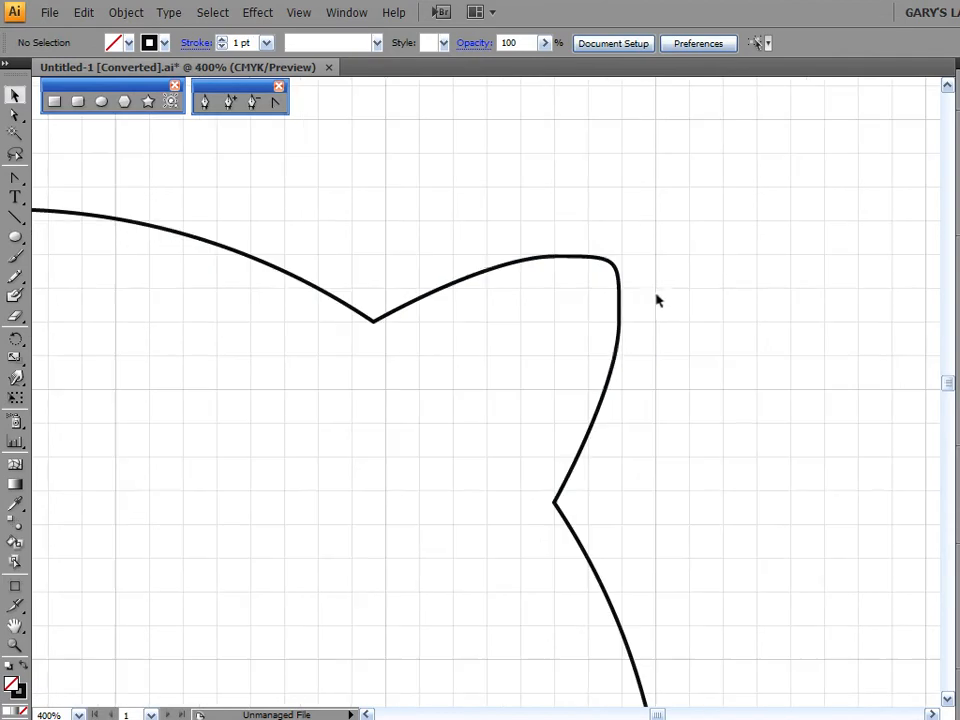
alt+scroll(656, 309, up, 3)
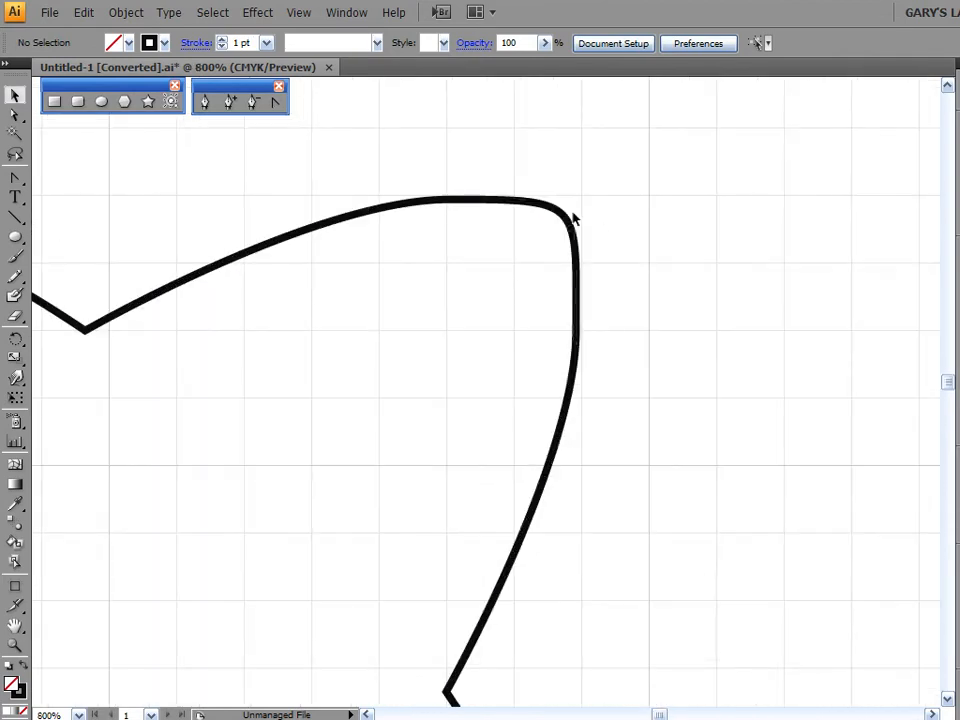
Convert the lug's two outer smooth anchors back to sharp corners with Convert Anchor Point.
click(562, 208)
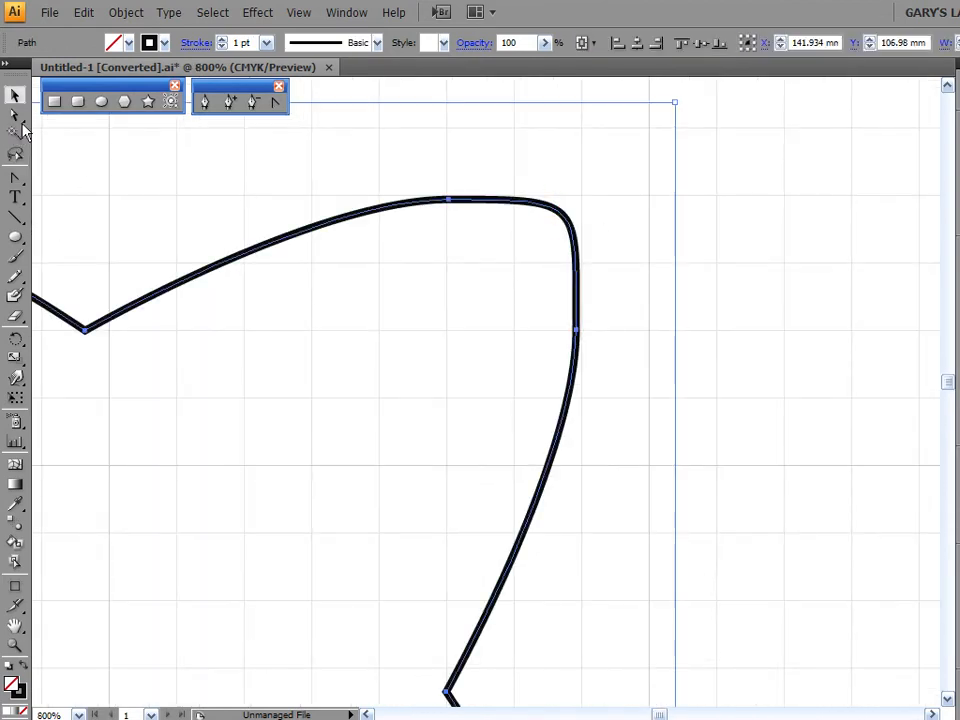
click(15, 114)
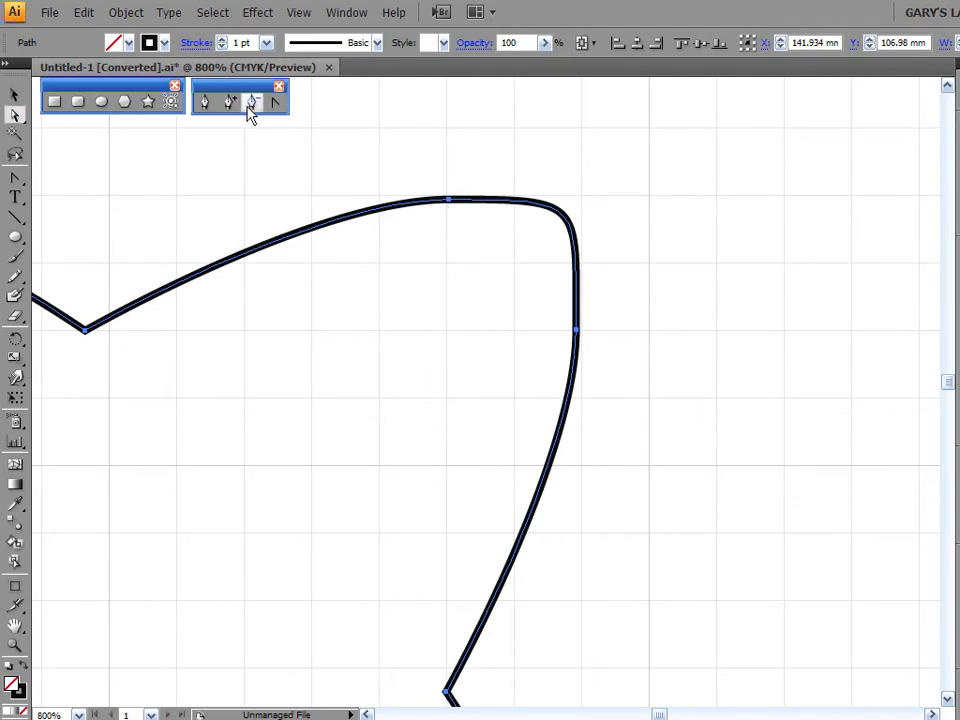
click(274, 101)
click(449, 200)
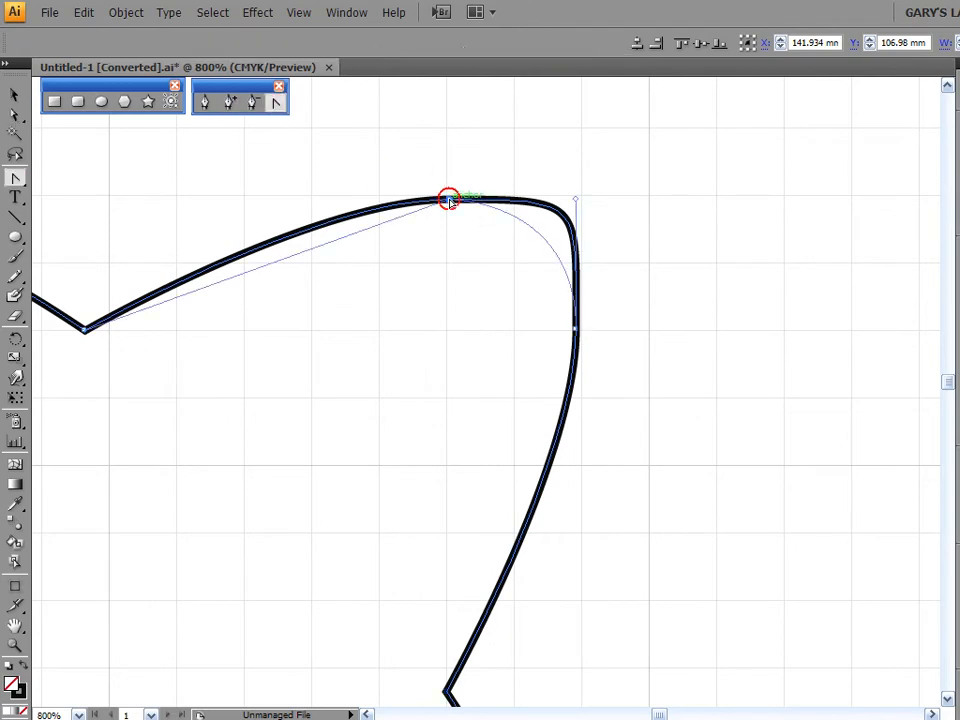
click(577, 329)
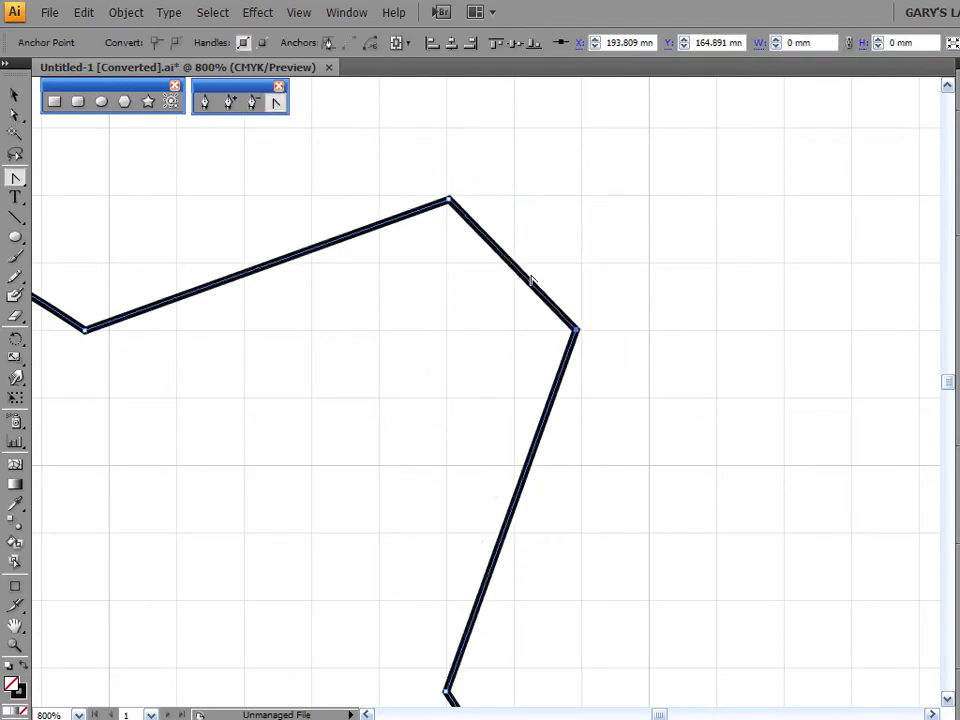
Round the lug's two outer corners with Convert Anchor Point, pulling short horizontal handles from the upper anchor and short vertical handles from the lower one.
drag(449, 200, 382, 200)
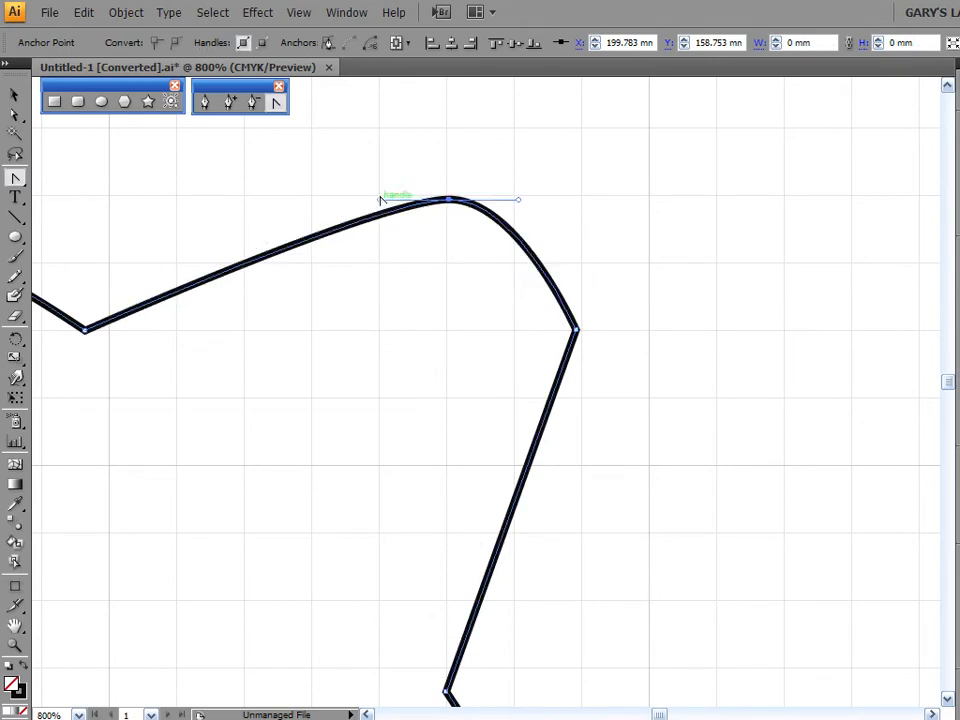
click(581, 330)
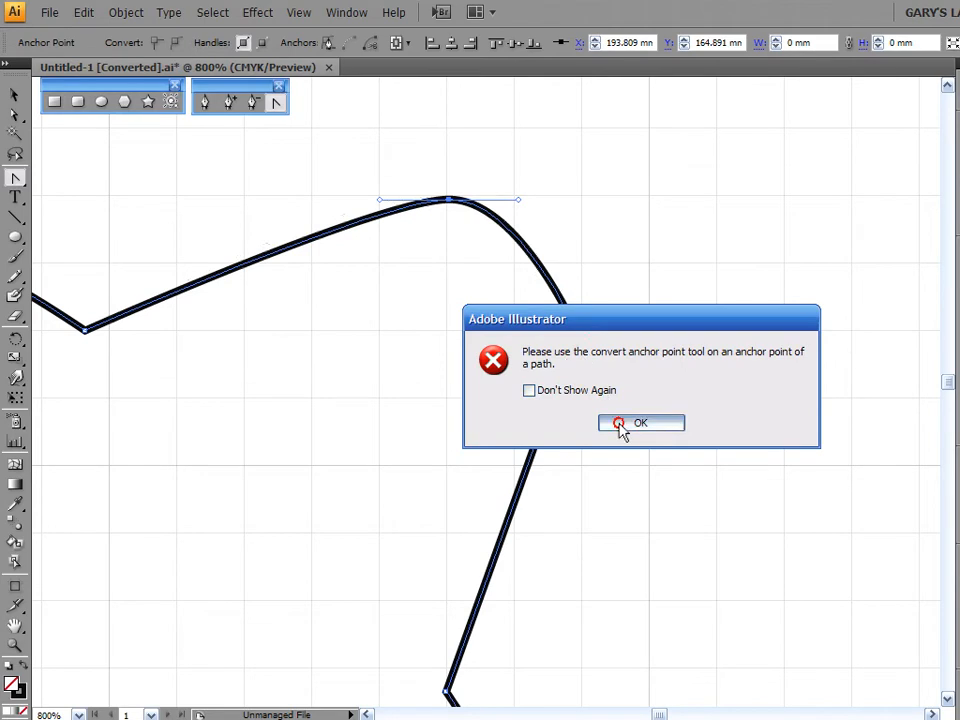
click(625, 424)
drag(577, 332, 579, 260)
click(14, 94)
alt+scroll(369, 332, down, 2)
click(593, 325)
alt+scroll(349, 388, down, 1)
drag(348, 396, 628, 289)
alt+scroll(327, 271, down, 1)
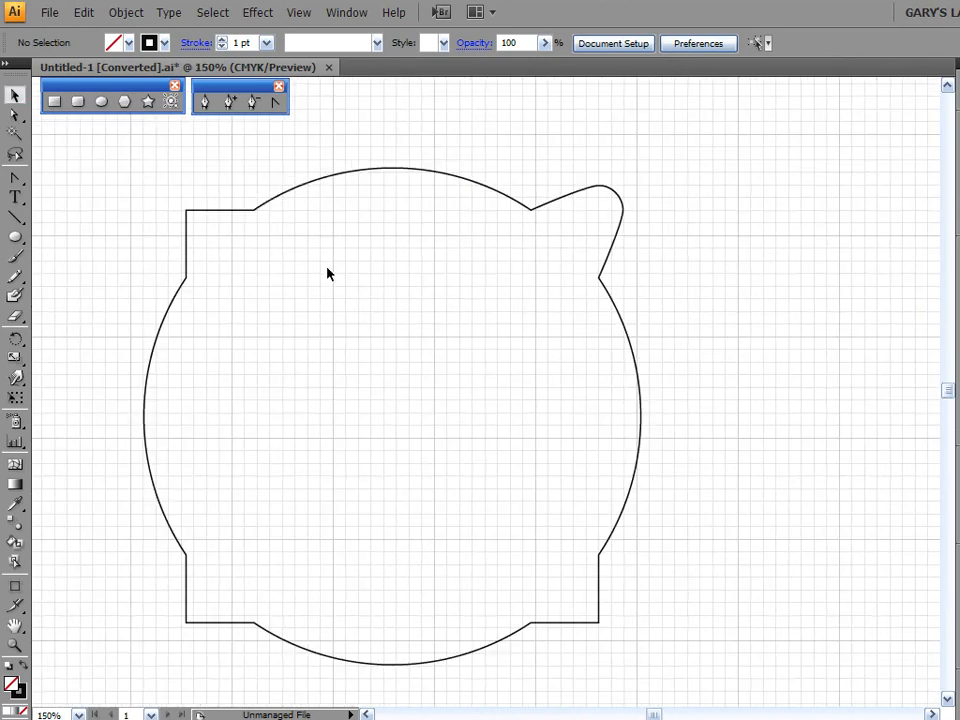
Delete the outline's left-side and lower anchors with Direct Selection, keeping only the upper-right quarter with the rounded lug.
drag(101, 167, 380, 325)
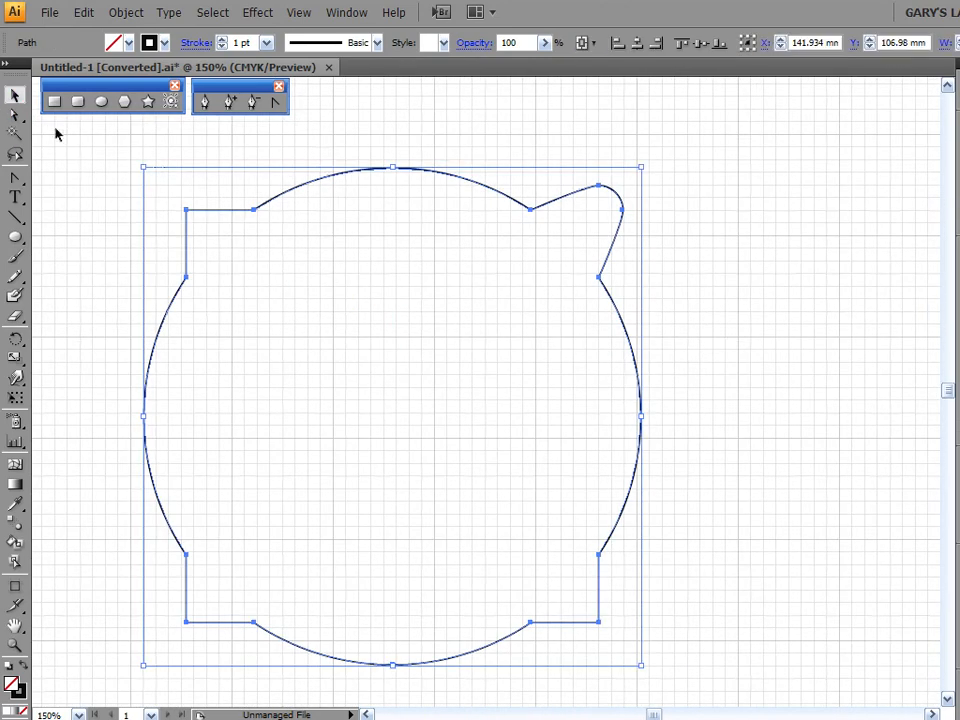
click(15, 116)
drag(118, 165, 300, 382)
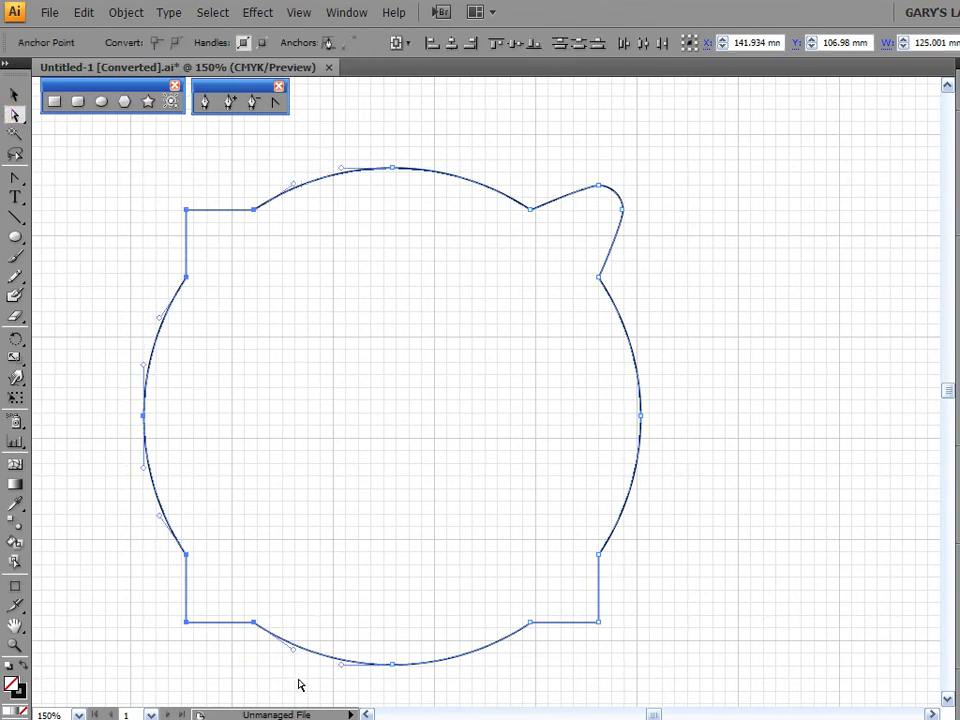
key(Delete)
drag(678, 673, 287, 478)
key(Delete)
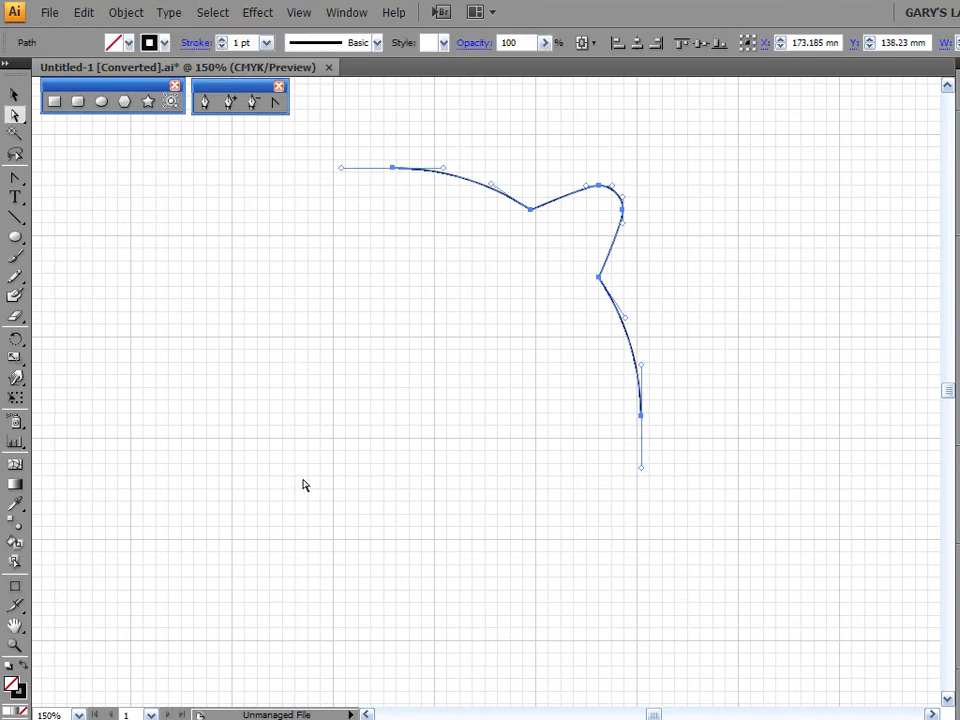
click(14, 94)
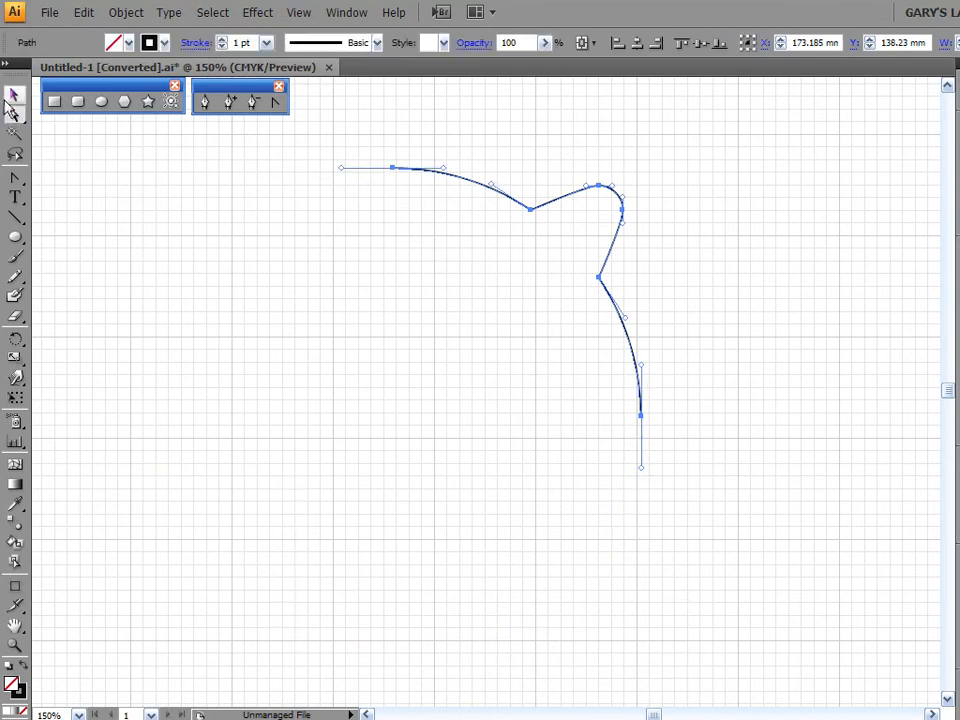
Create a mirrored copy of the quarter outline with Reflect, using the vertical axis.
click(712, 269)
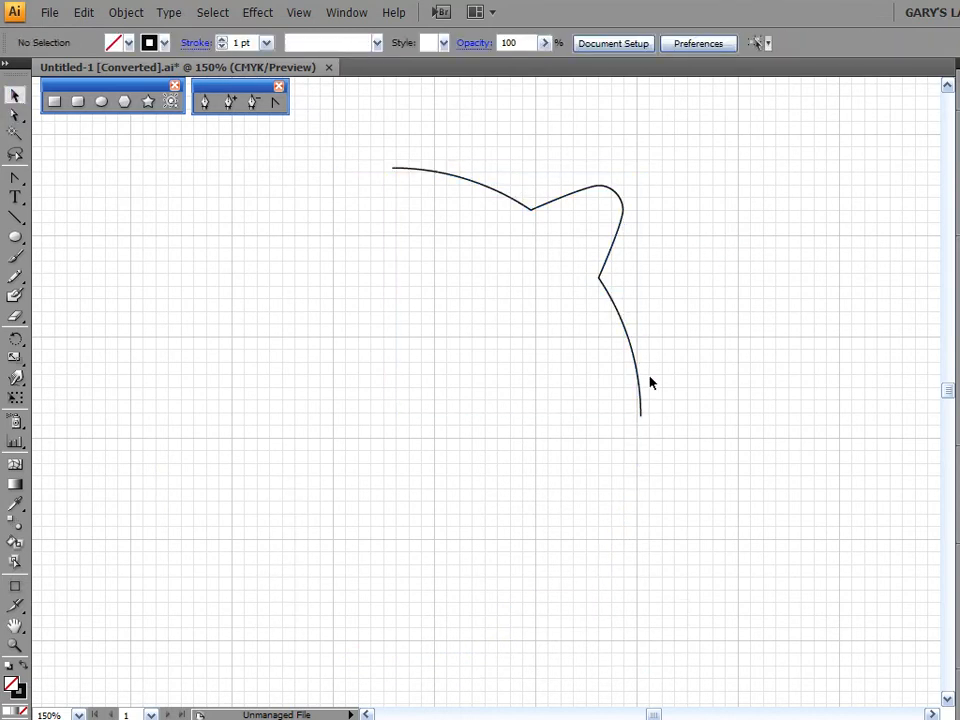
drag(737, 226, 358, 391)
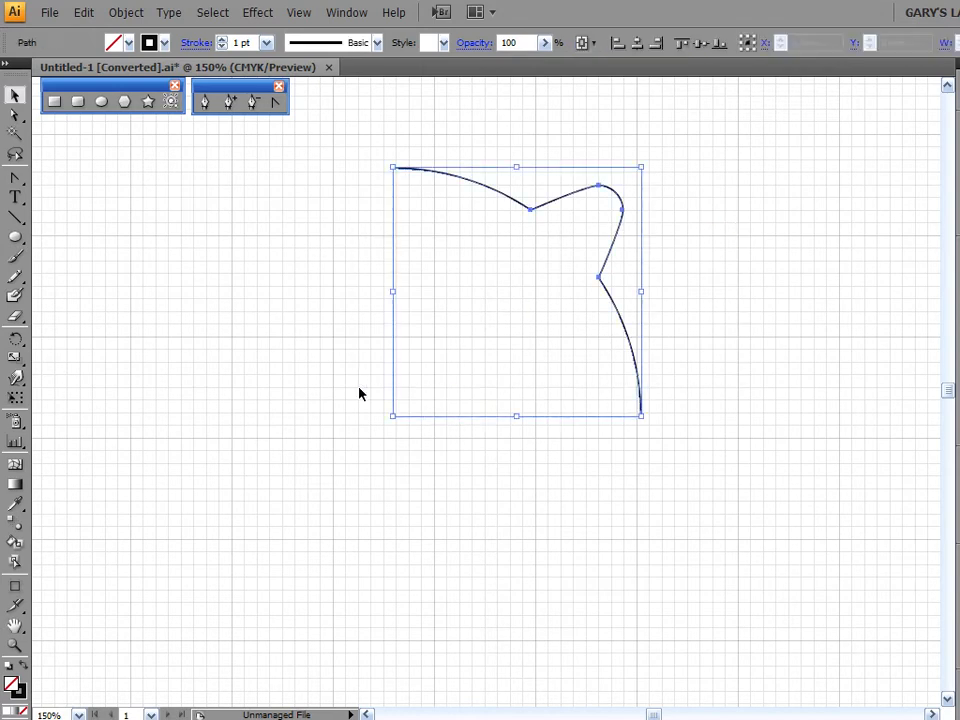
click(124, 14)
mouse_move(131, 38)
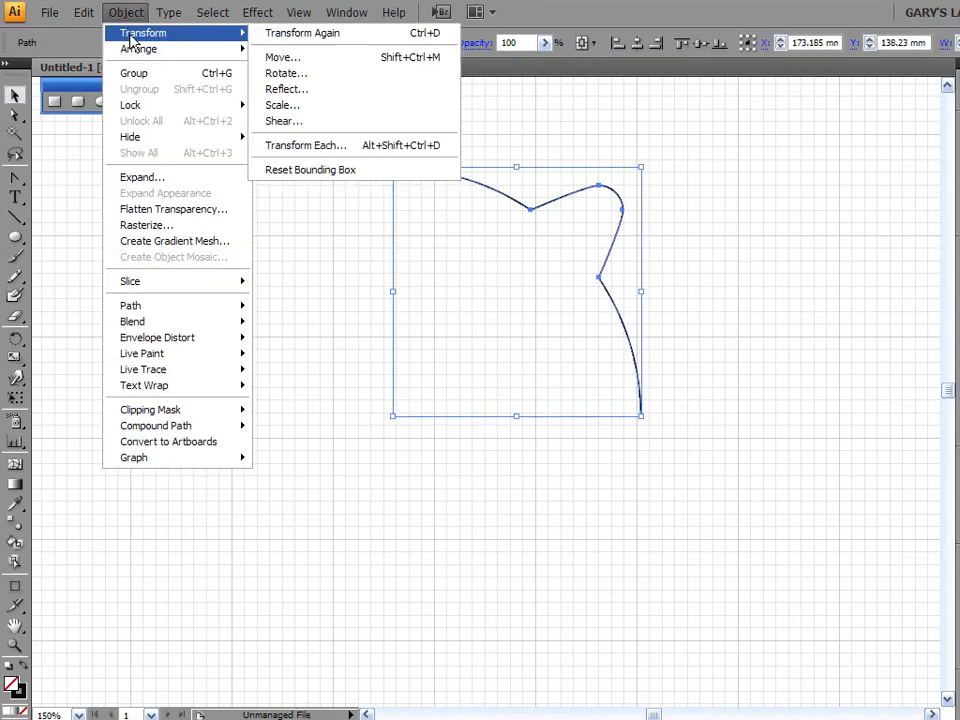
click(285, 89)
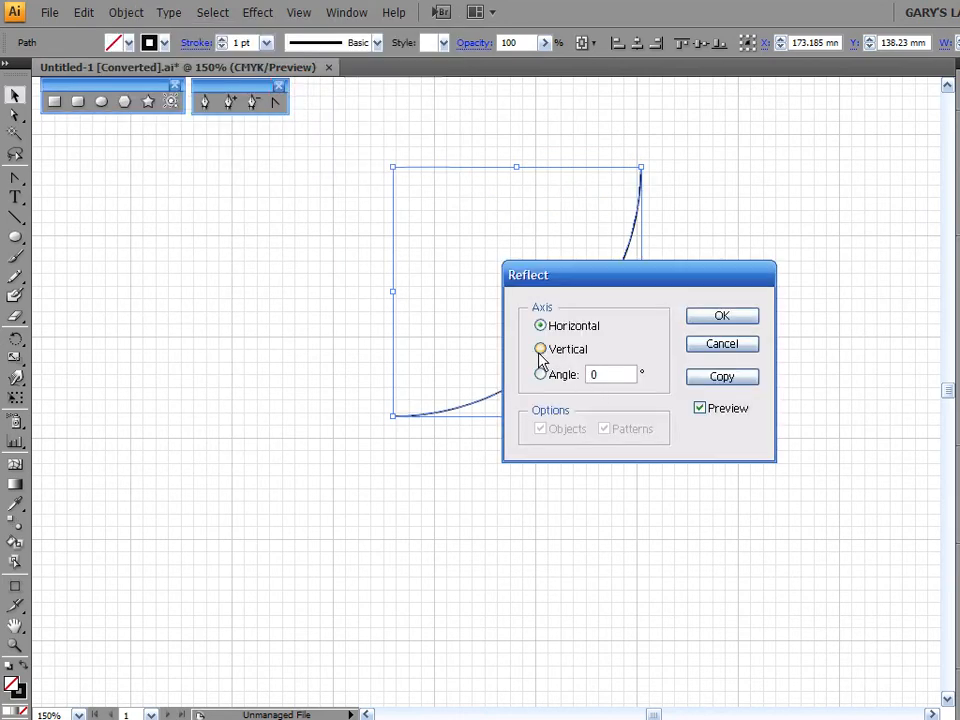
drag(593, 272, 557, 437)
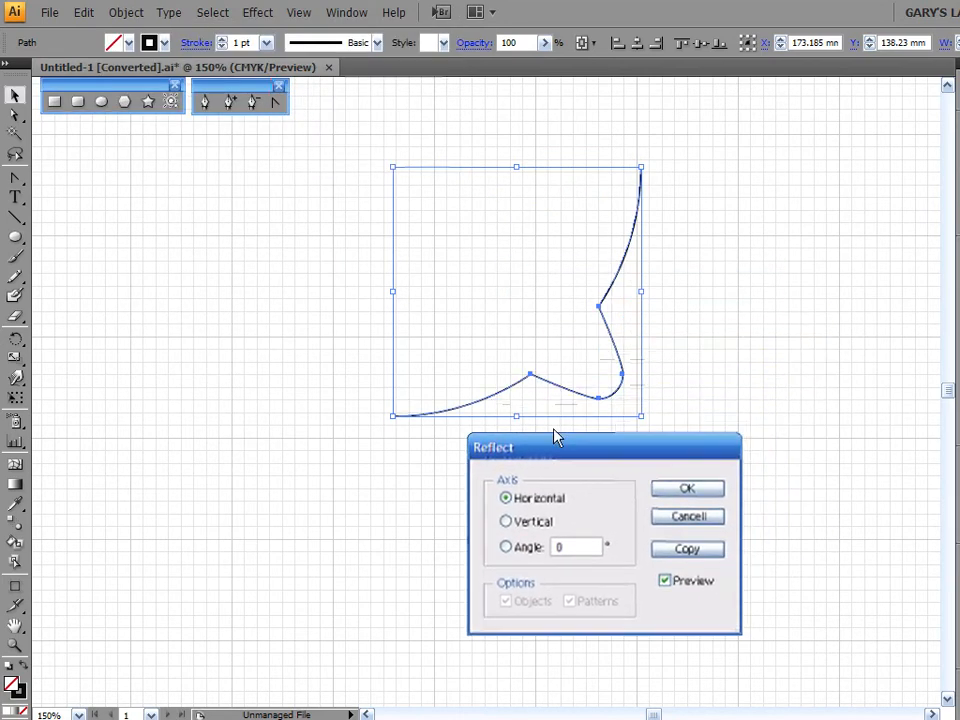
click(506, 523)
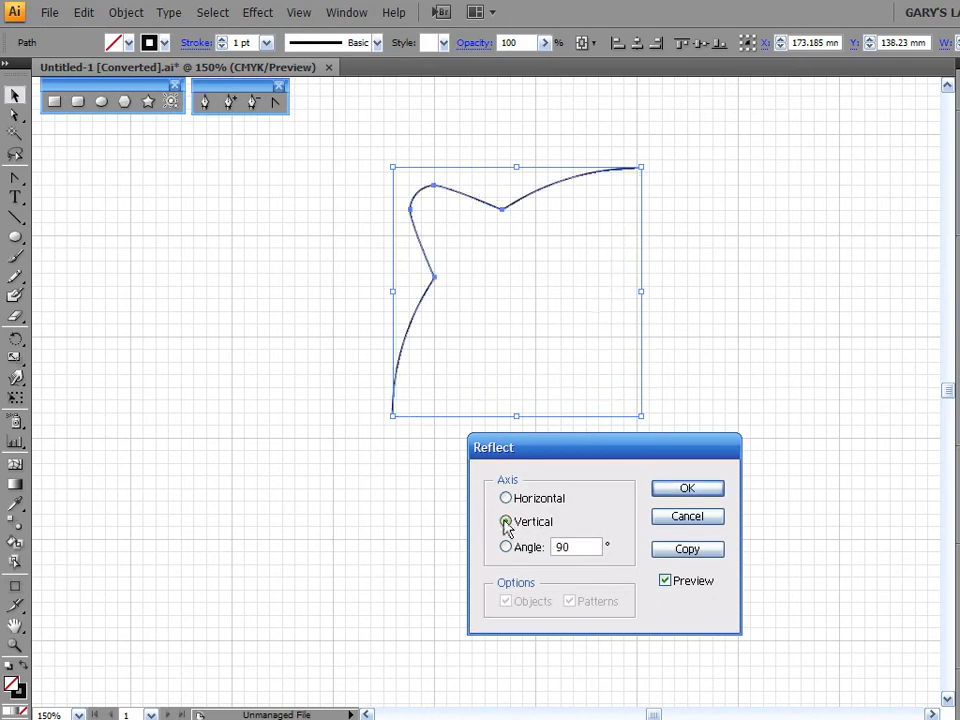
click(684, 552)
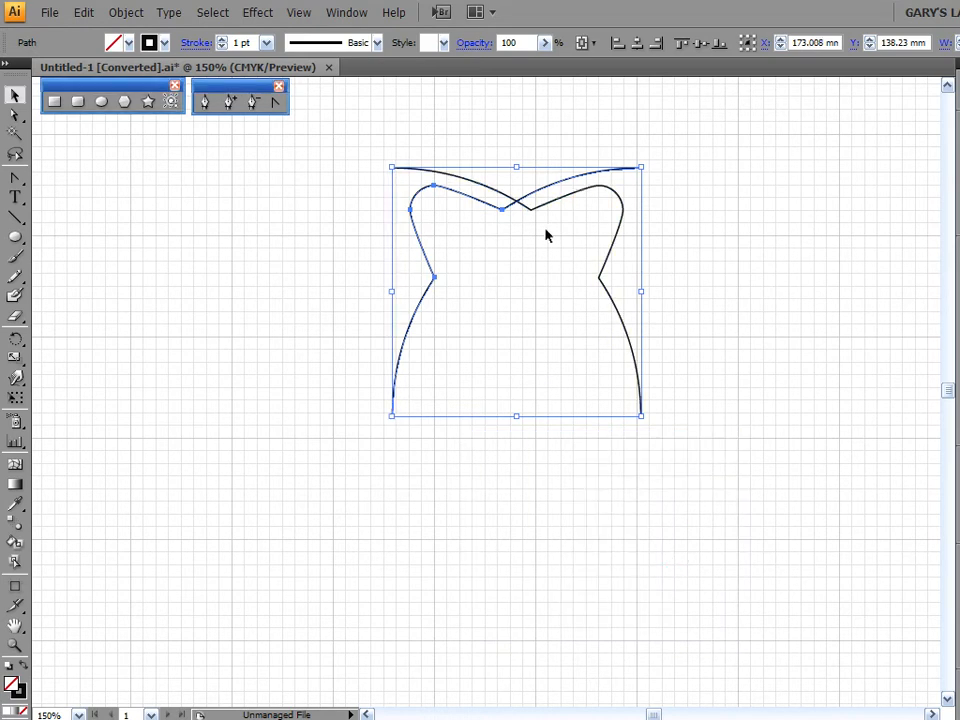
Turn off Snap to Grid and move the mirrored quarter left until its upper endpoint meets the original's upper endpoint.
click(300, 12)
drag(597, 174, 351, 178)
click(298, 16)
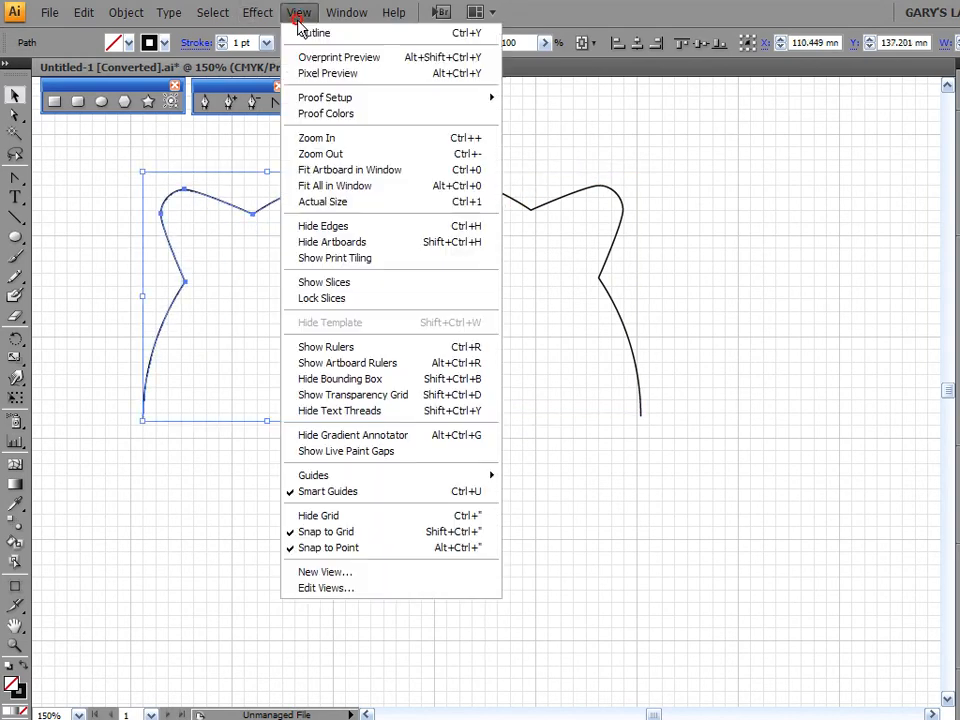
click(306, 529)
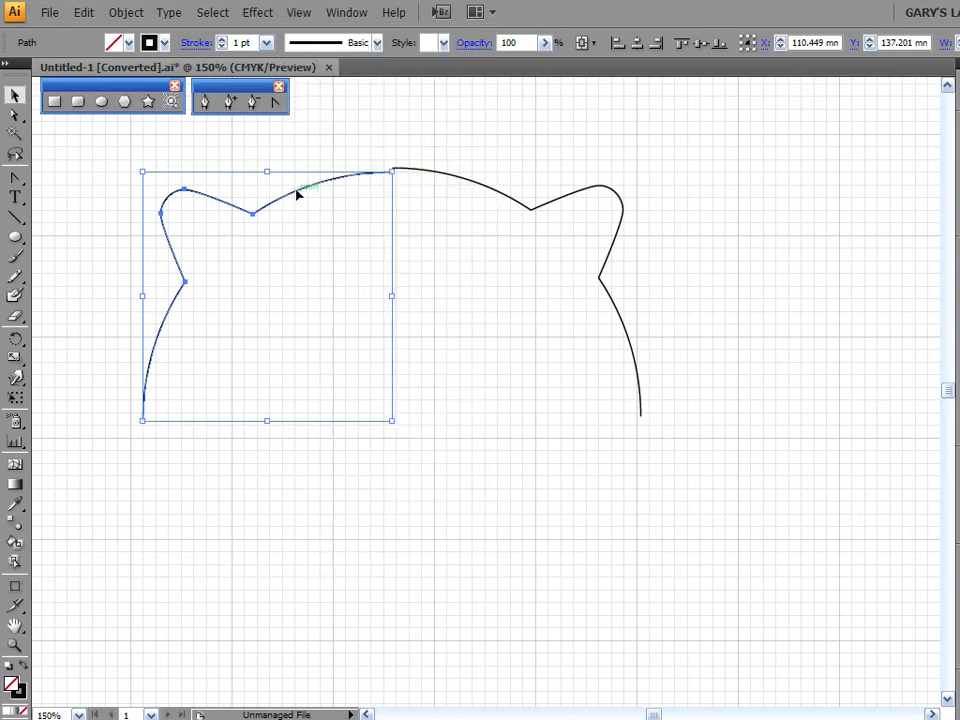
mouse_move(306, 187)
mouse_down()
mouse_move(287, 186)
mouse_move(304, 186)
mouse_up()
click(420, 194)
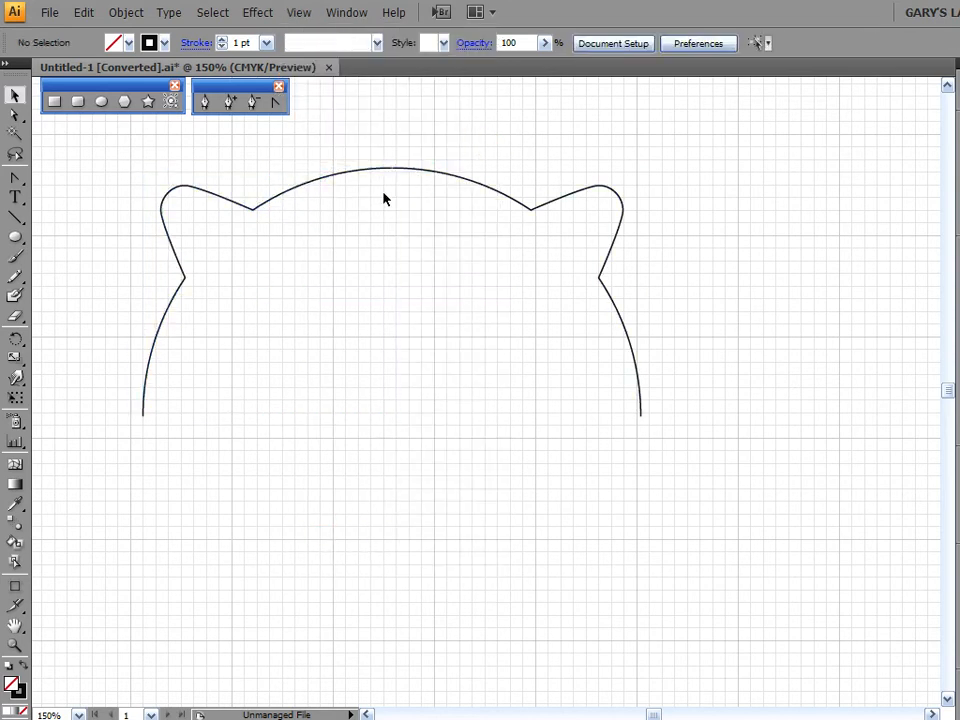
Join the two overlapping endpoints at the top centre so both quarters form one path.
drag(342, 118, 474, 226)
click(15, 115)
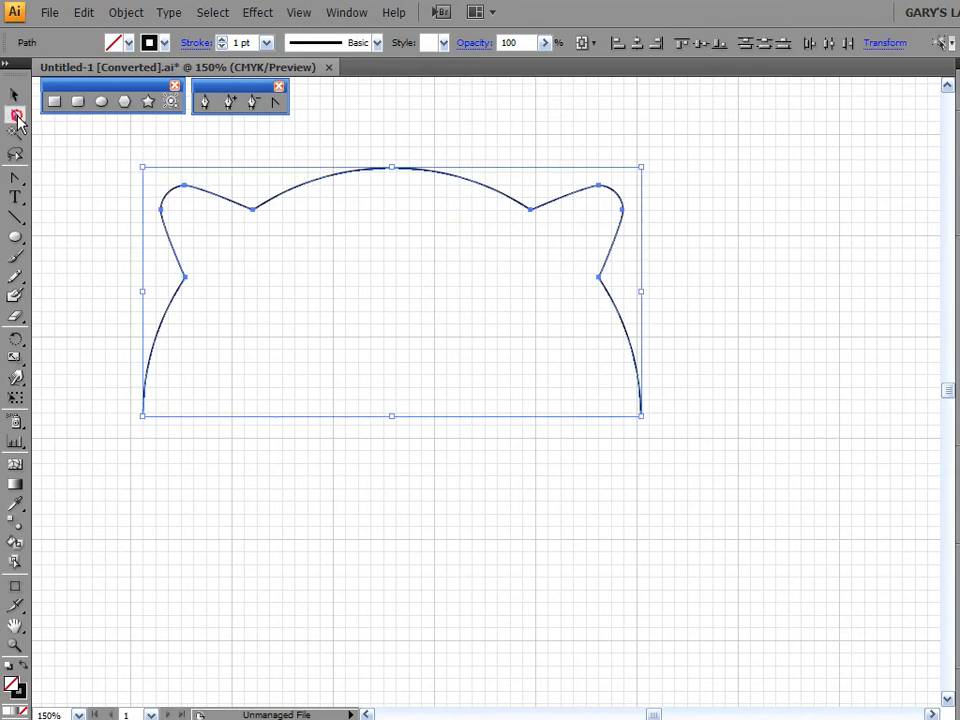
drag(350, 122, 397, 192)
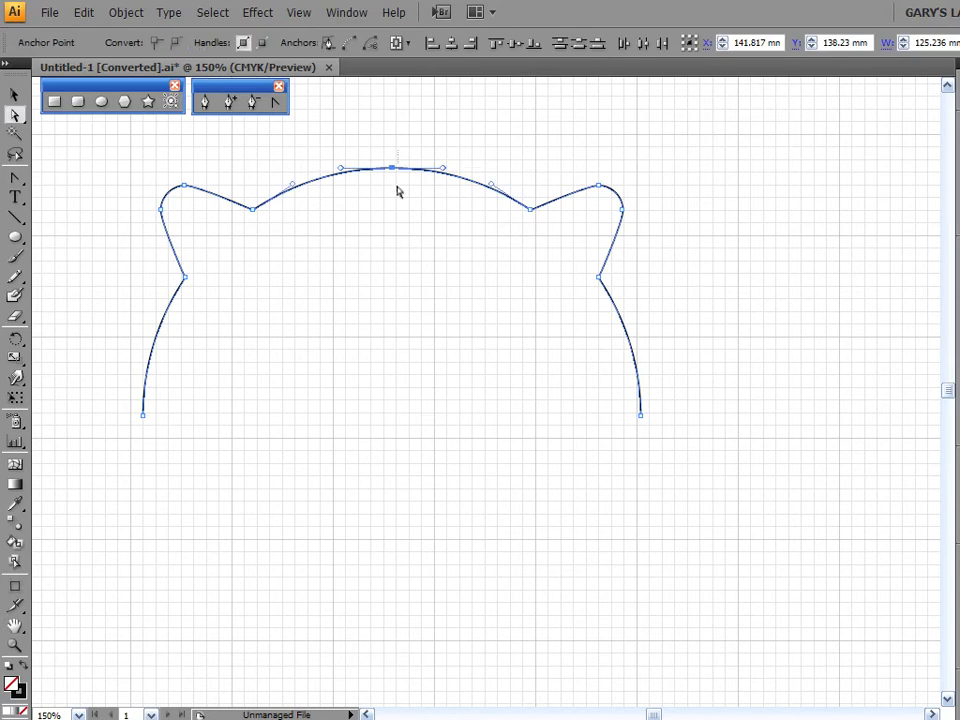
right_click(389, 172)
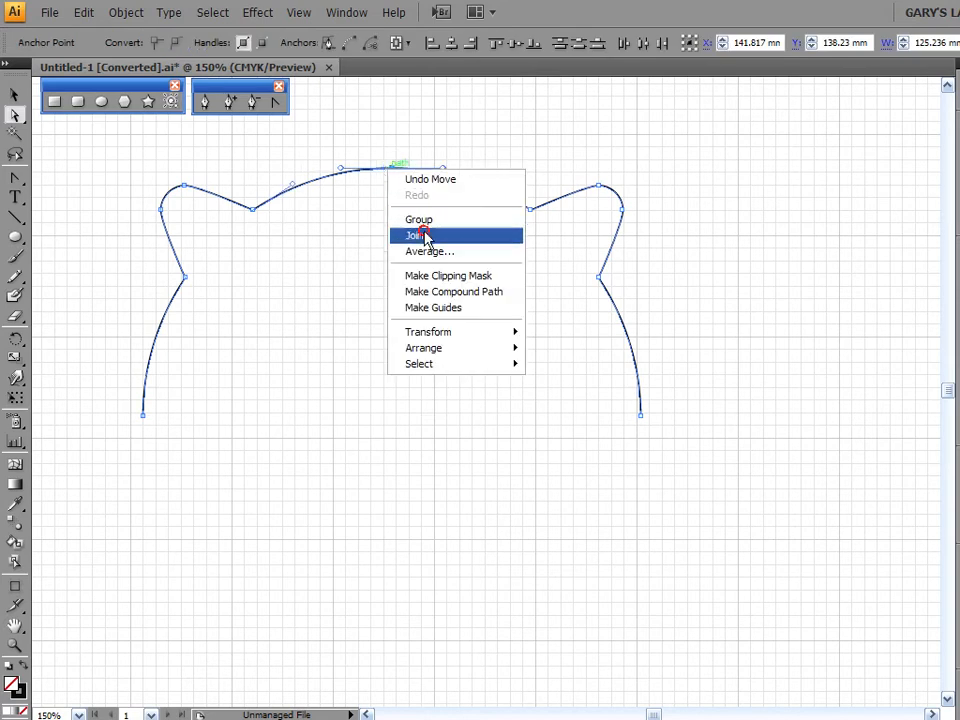
click(424, 236)
click(23, 95)
click(409, 122)
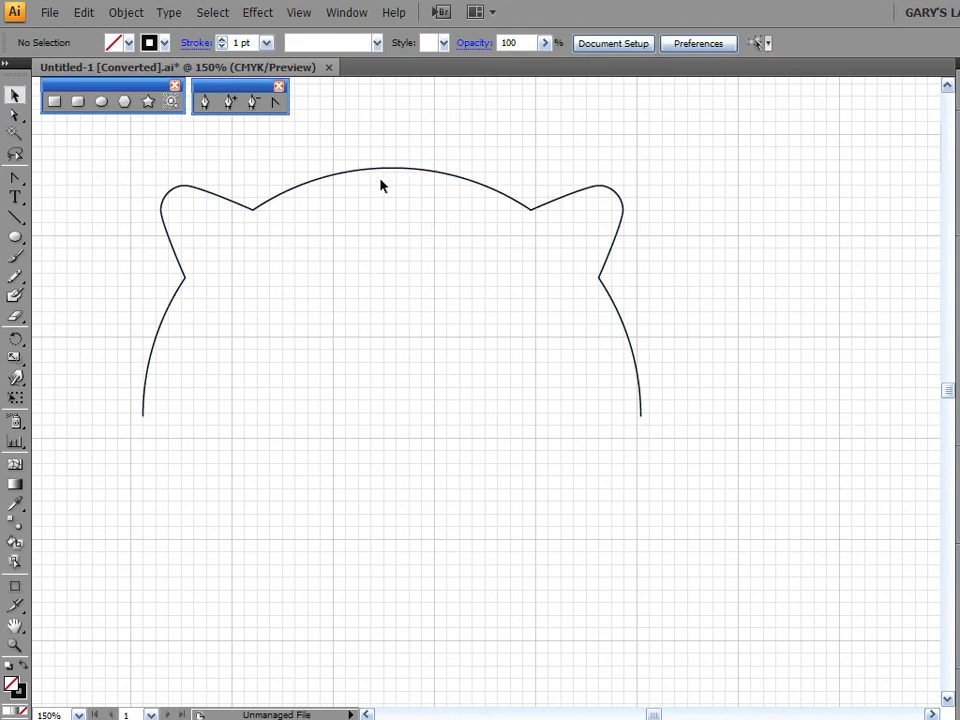
Reflect a copy of the upper half across the horizontal axis and move it down until its ends meet the original's lower ends.
click(443, 171)
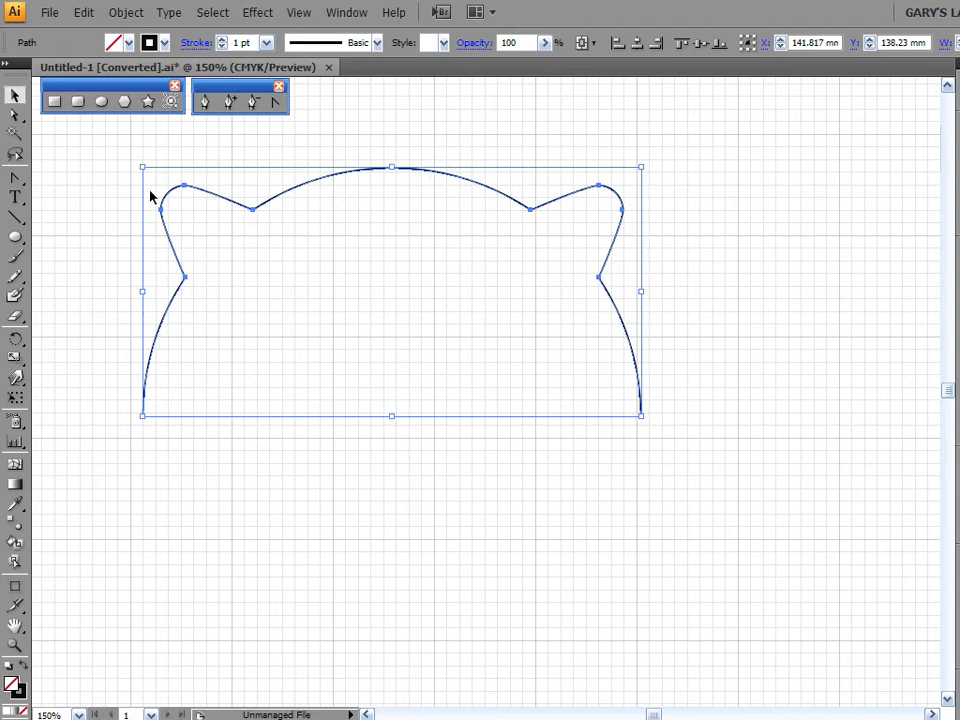
click(124, 13)
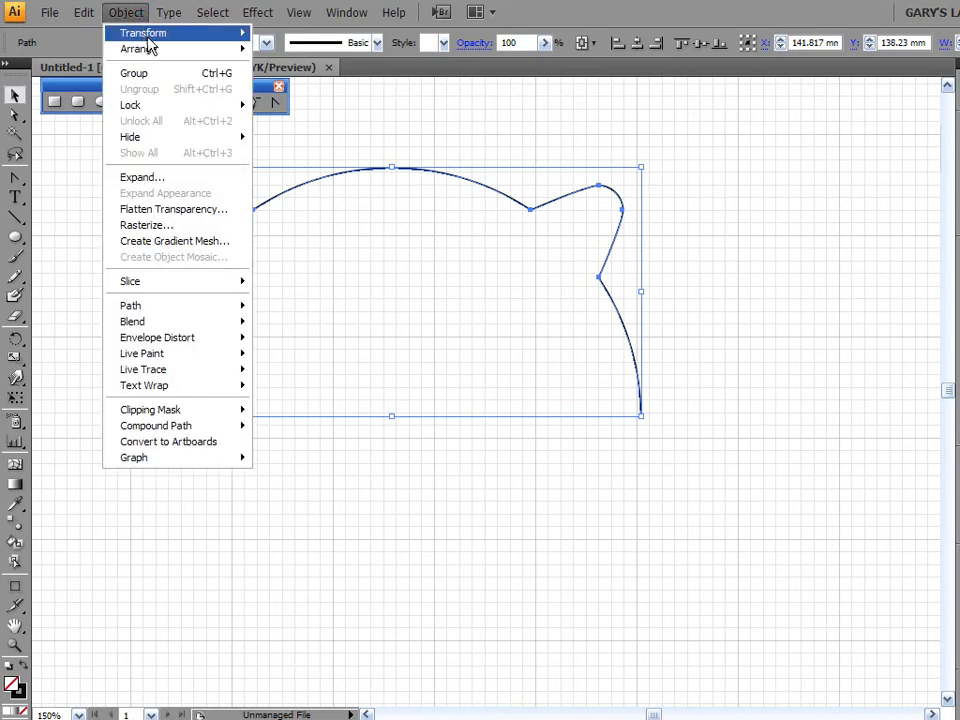
mouse_move(147, 38)
click(313, 89)
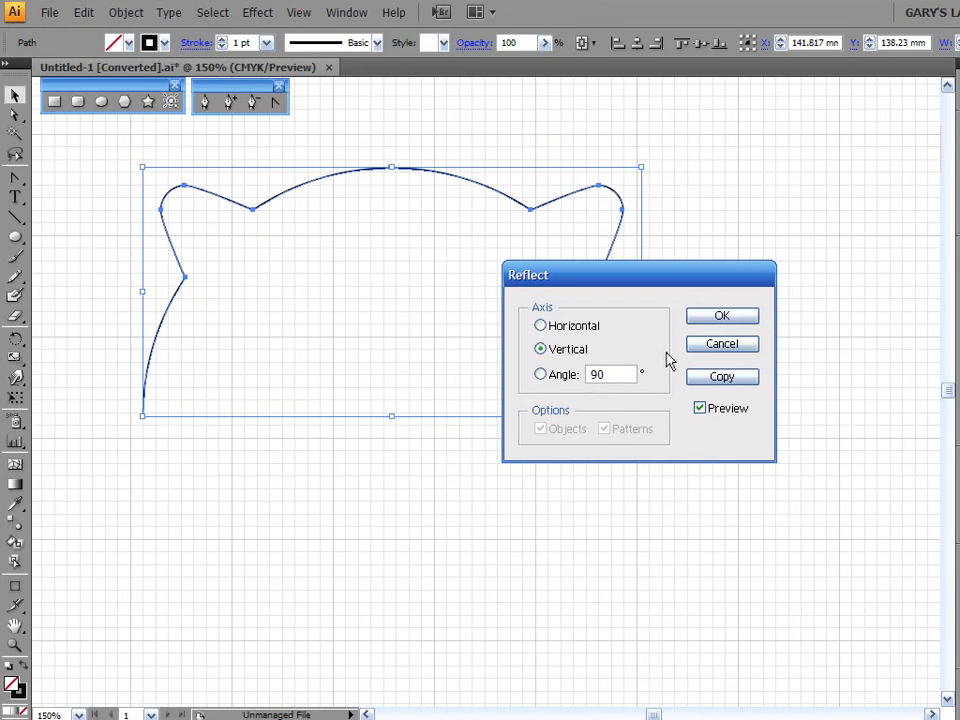
click(540, 326)
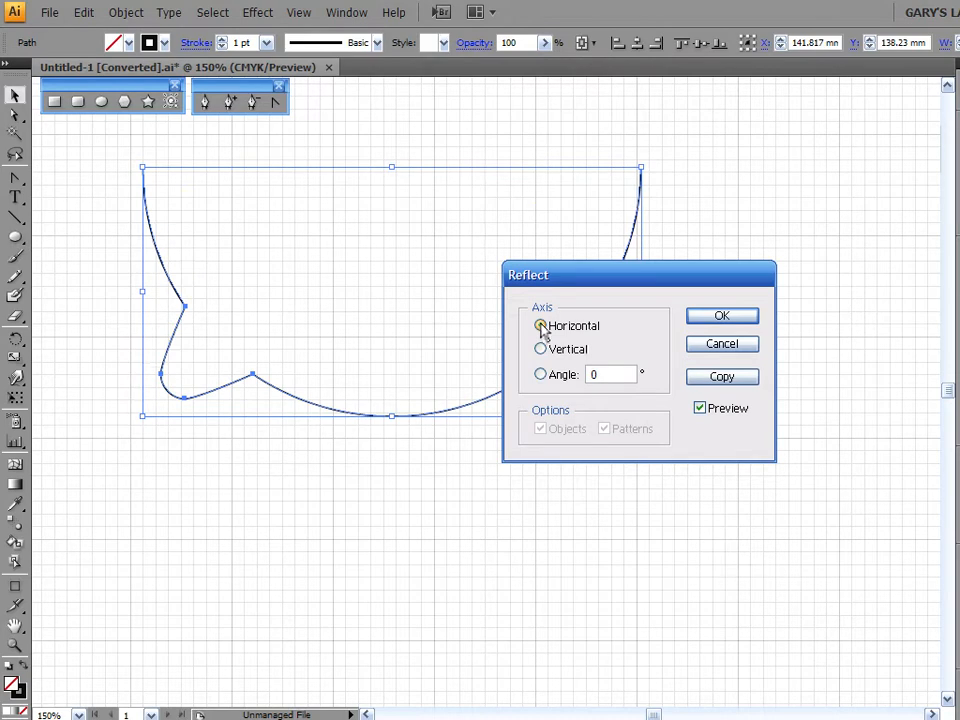
click(722, 377)
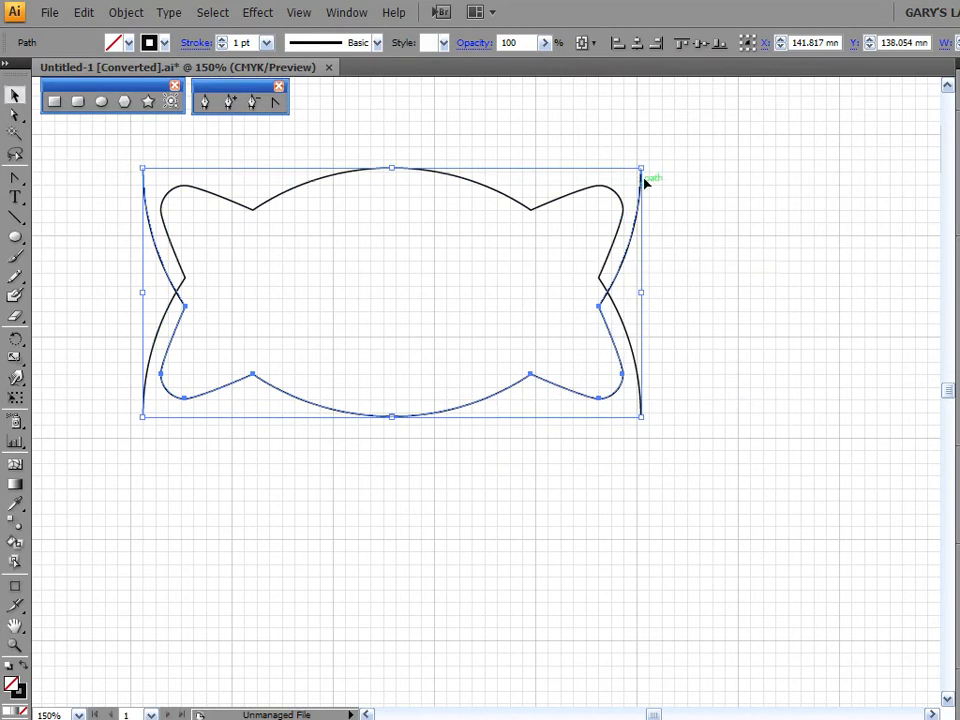
drag(644, 192, 641, 430)
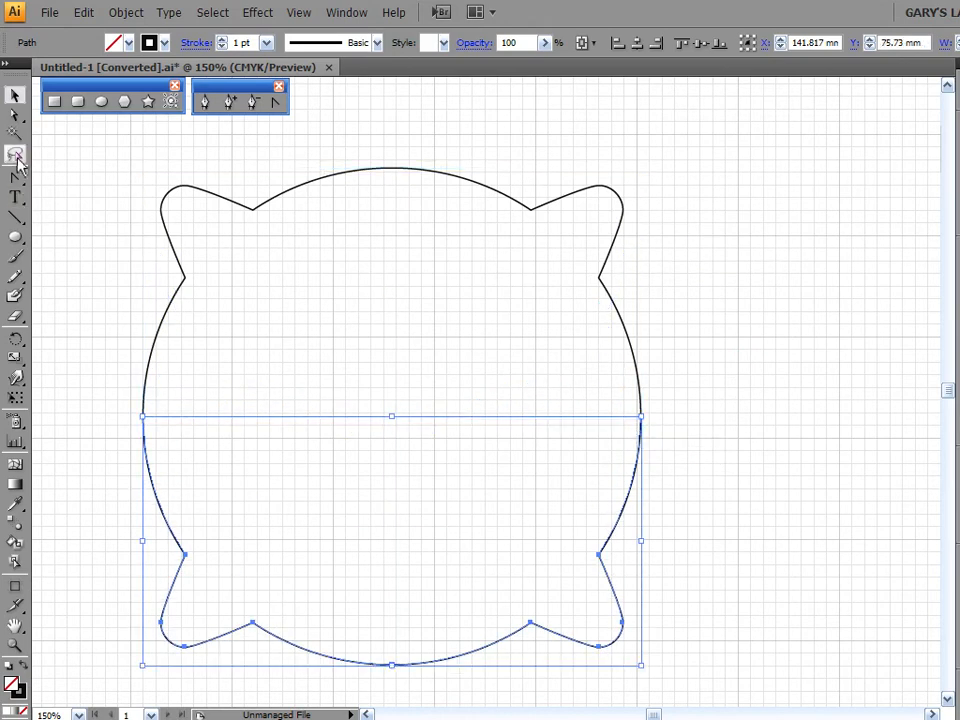
Join the two halves' overlapping endpoints on the outline's right side as a smooth point.
click(11, 116)
drag(724, 373, 570, 450)
right_click(641, 418)
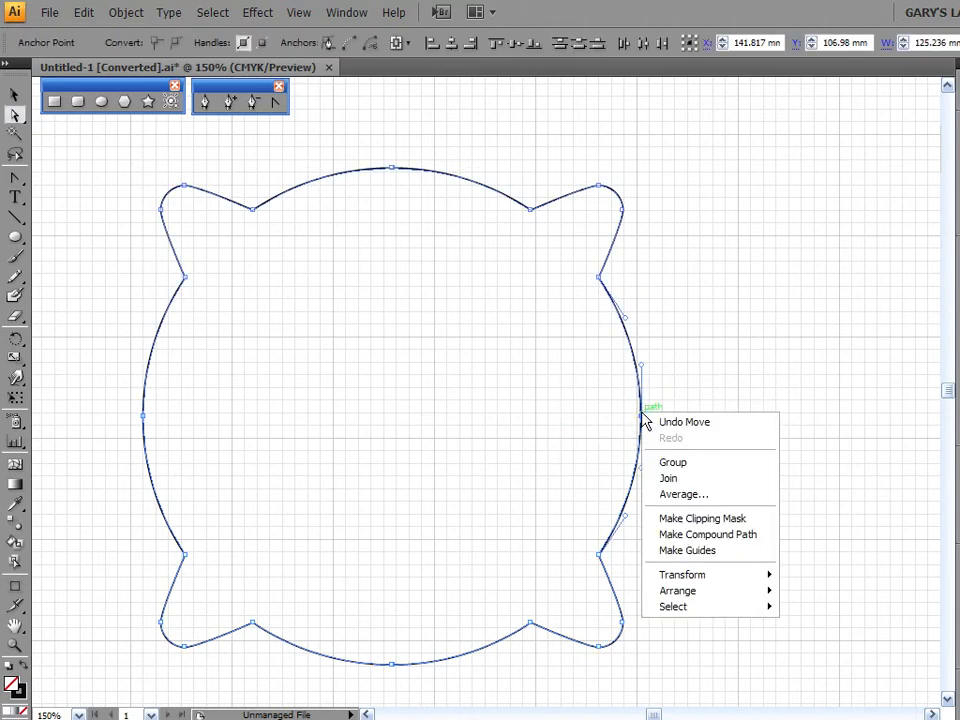
click(664, 476)
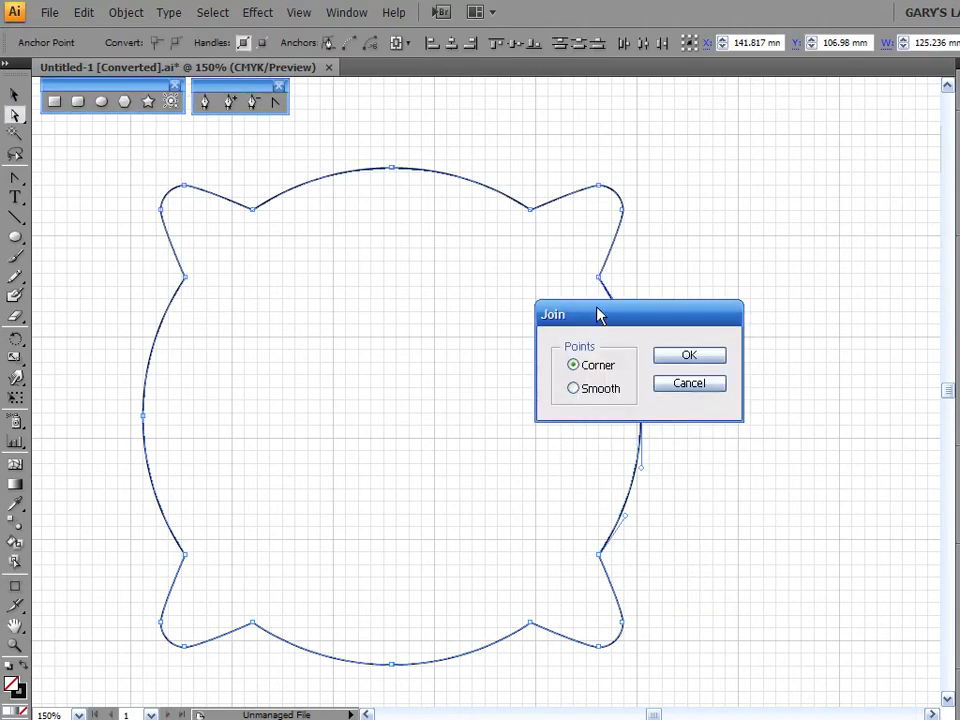
drag(600, 317, 710, 228)
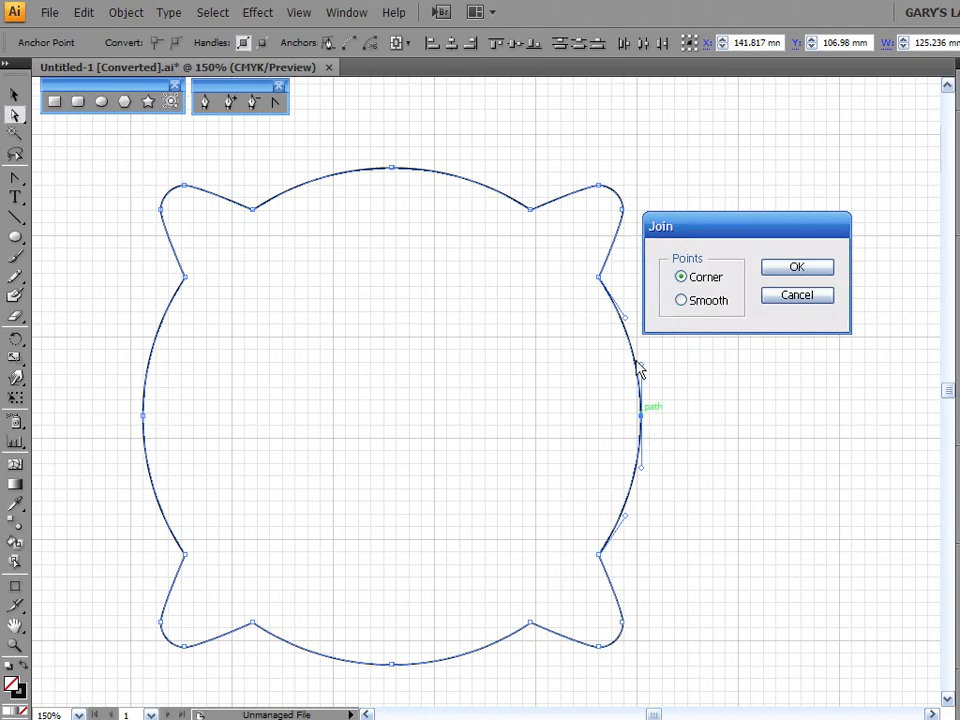
click(683, 301)
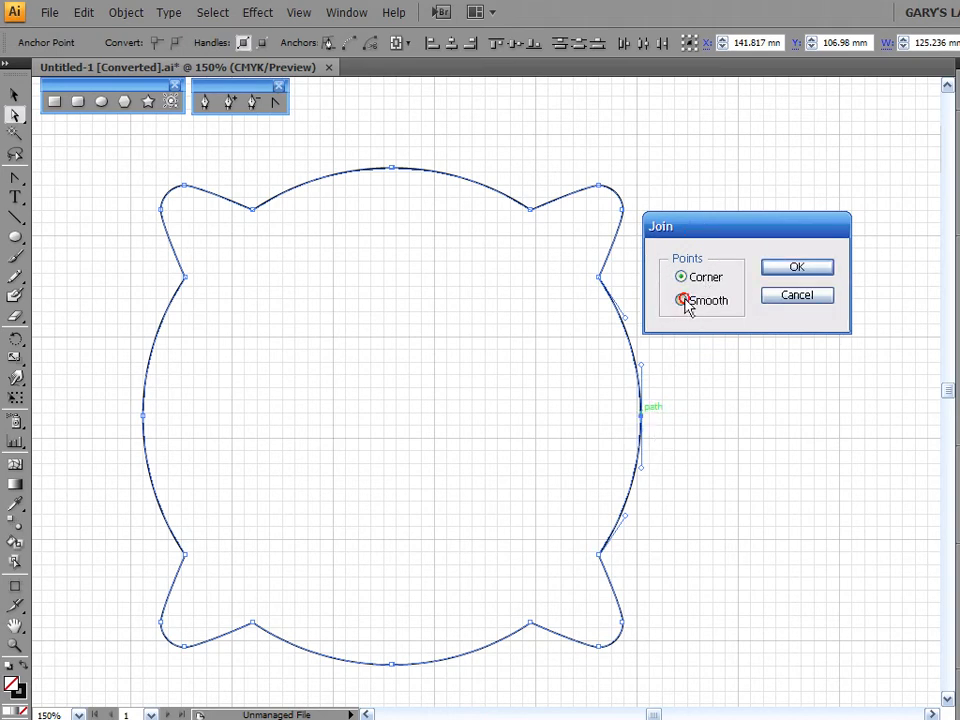
click(797, 268)
Join the overlapping endpoints on the outline's left side as a smooth point to close the path, and deselect it.
drag(103, 364, 200, 446)
right_click(148, 413)
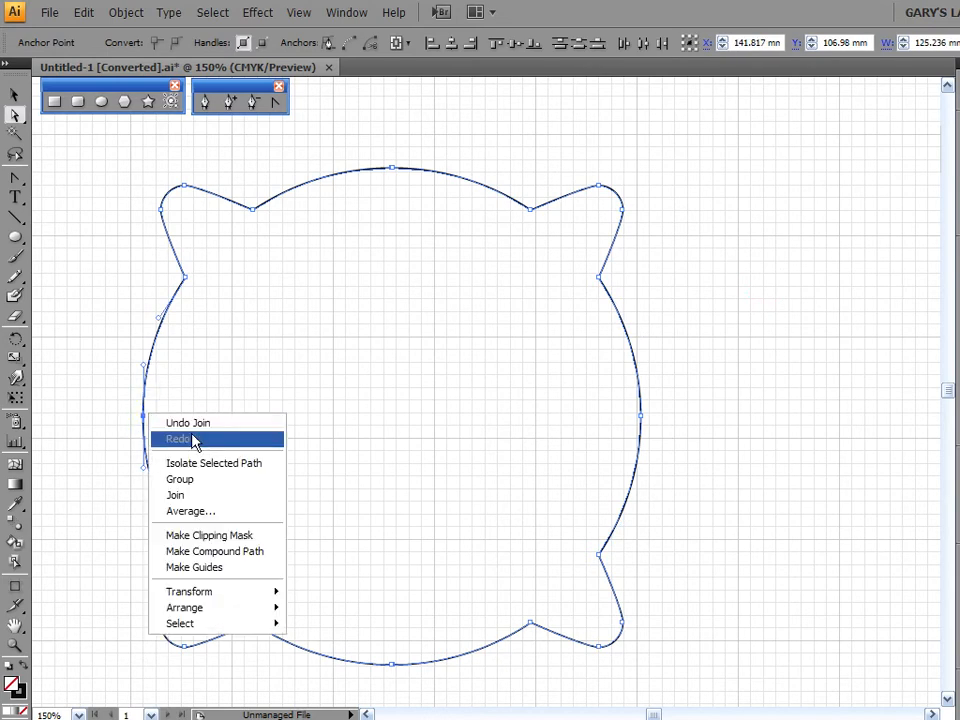
click(178, 497)
click(575, 390)
click(699, 355)
click(789, 369)
drag(326, 125, 444, 227)
click(117, 157)
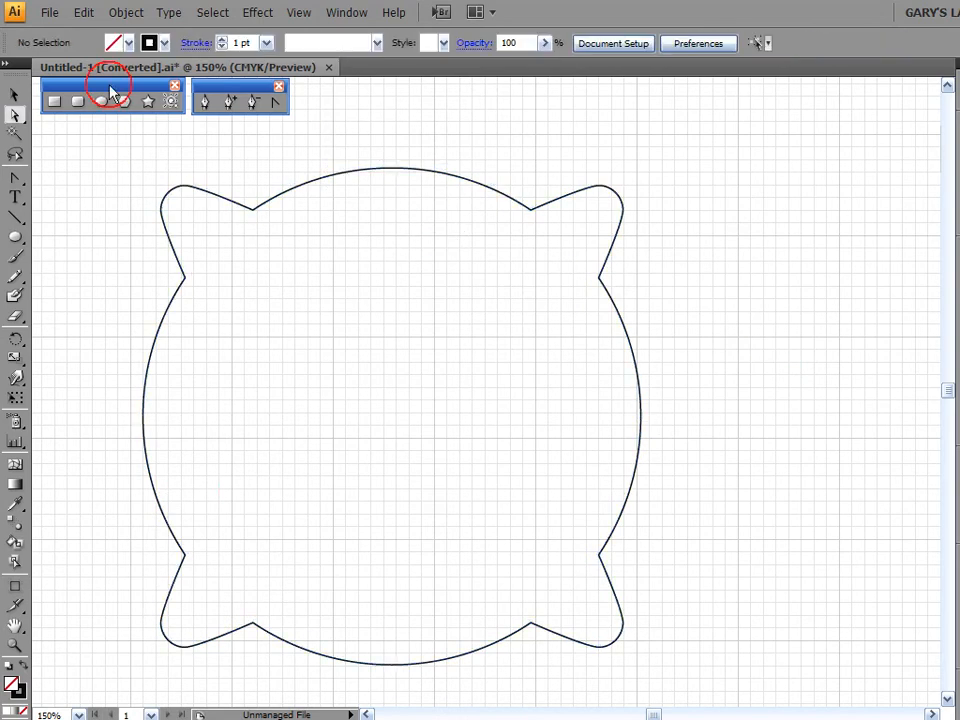
Save the outline under Save As in the legacy Illustrator 3 format, accepting the format warning.
click(48, 13)
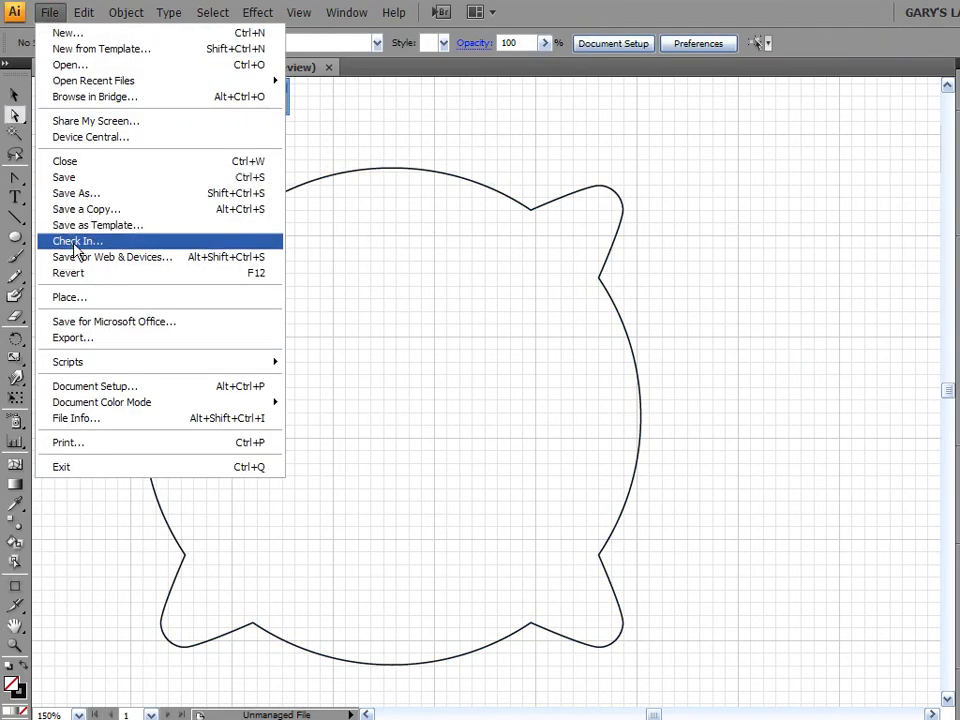
click(65, 193)
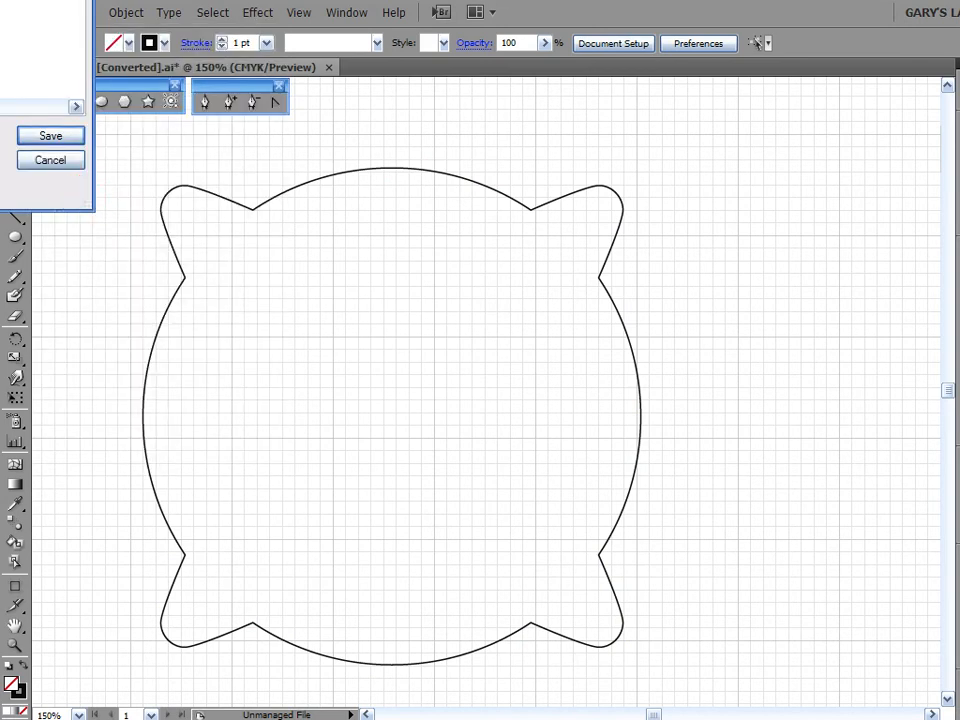
click(38, 135)
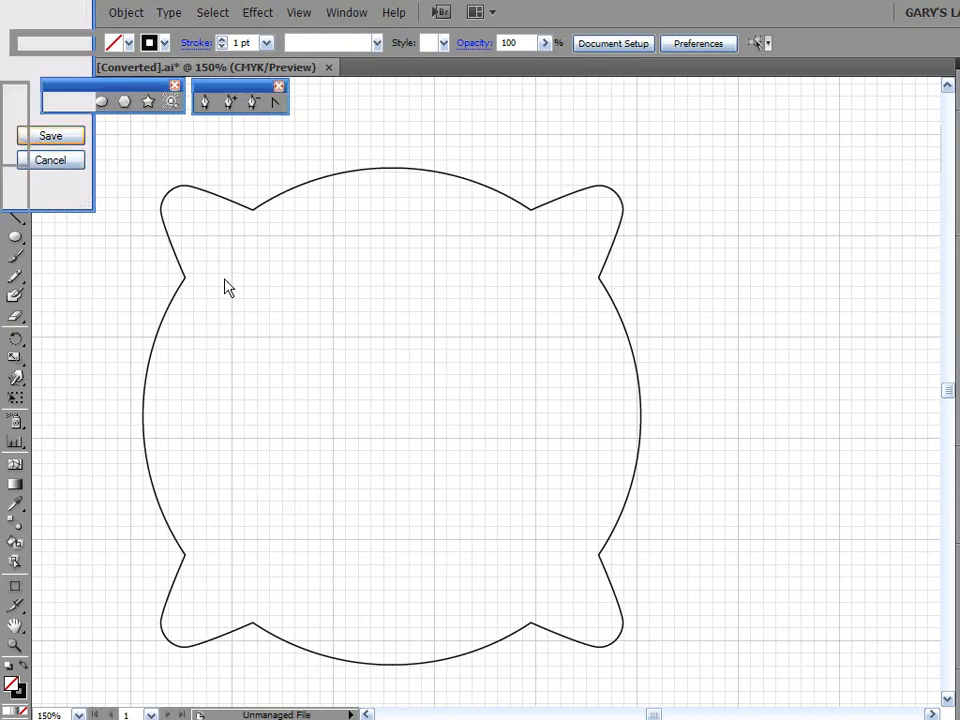
click(550, 142)
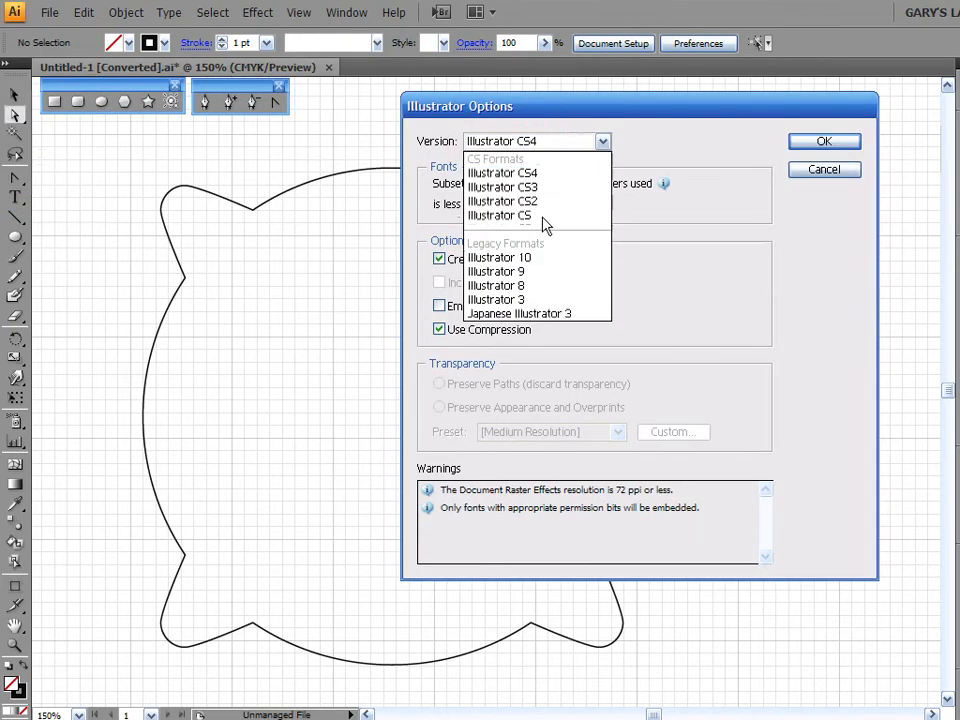
click(505, 300)
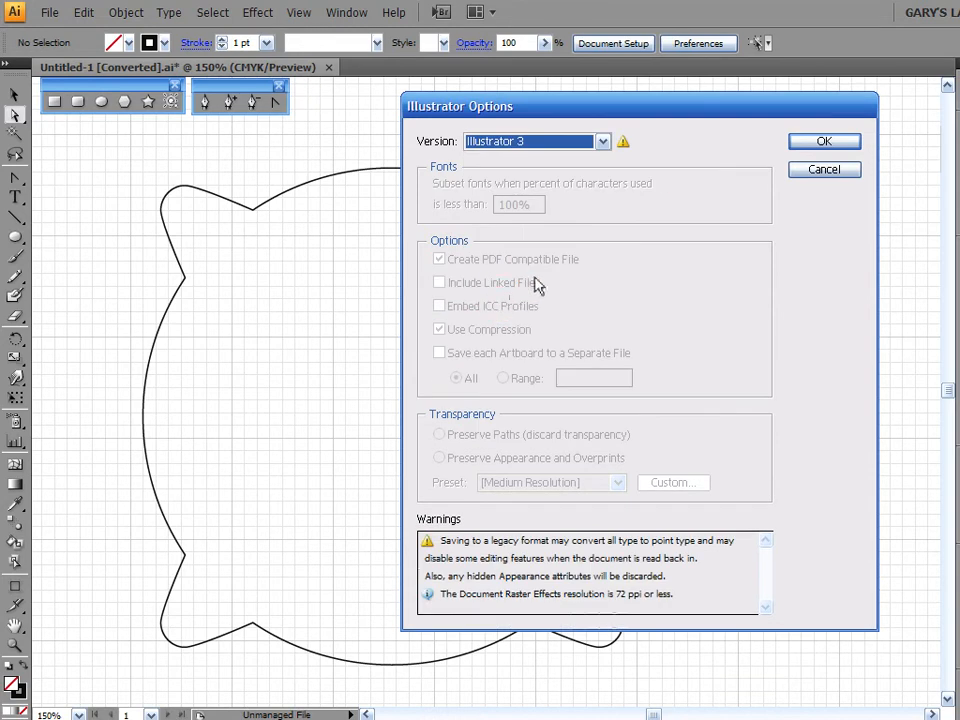
click(805, 143)
click(600, 424)
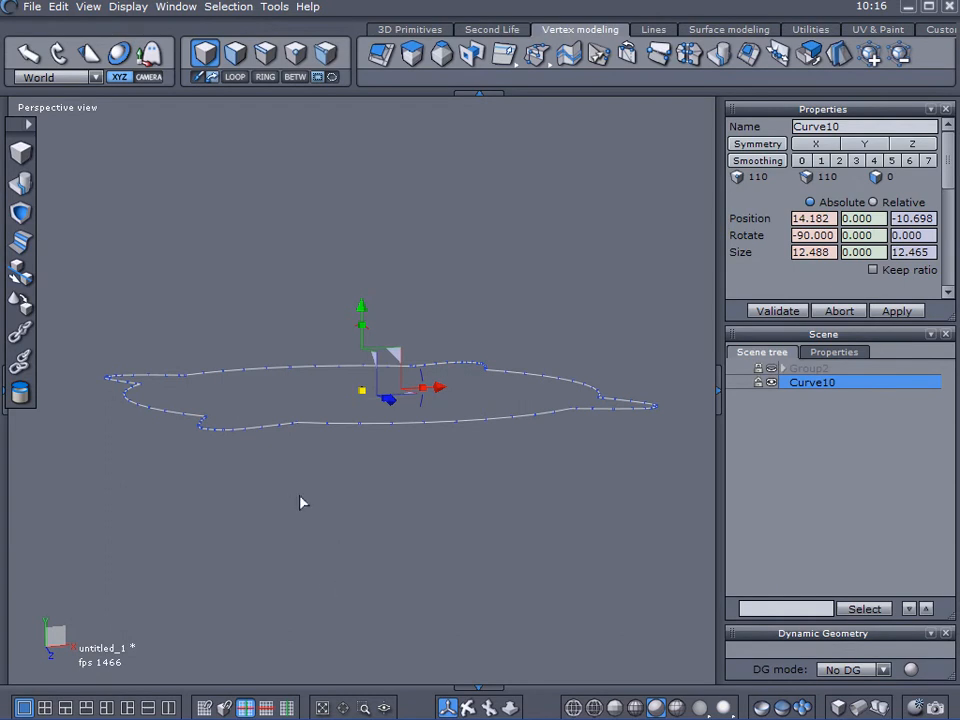
In Hexagon, rotate the imported back-plate curve upright so its X rotation is 0.
middle_drag(390, 505, 534, 480)
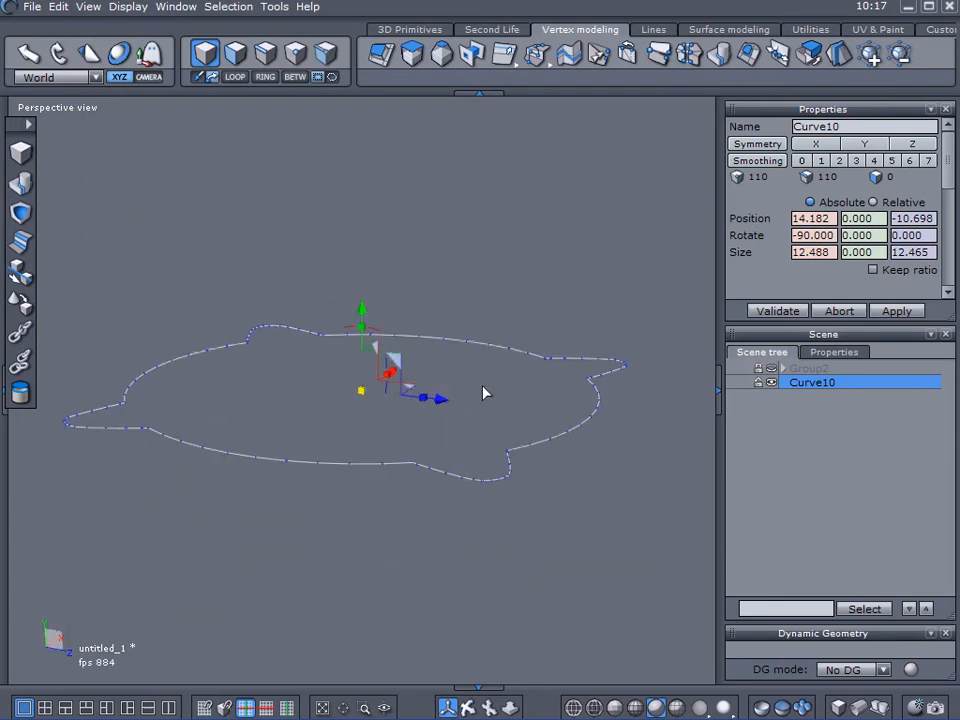
drag(386, 339, 424, 394)
middle_drag(536, 411, 361, 407)
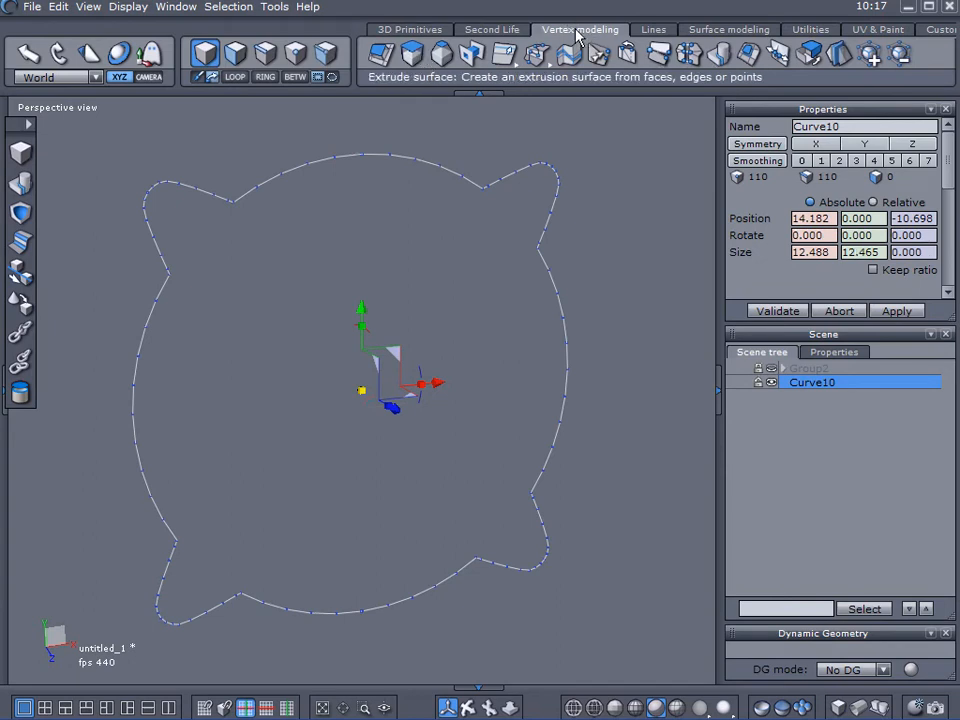
Extrude the back-plate curve along Z into a straight band about 0.96 deep and validate it.
click(411, 54)
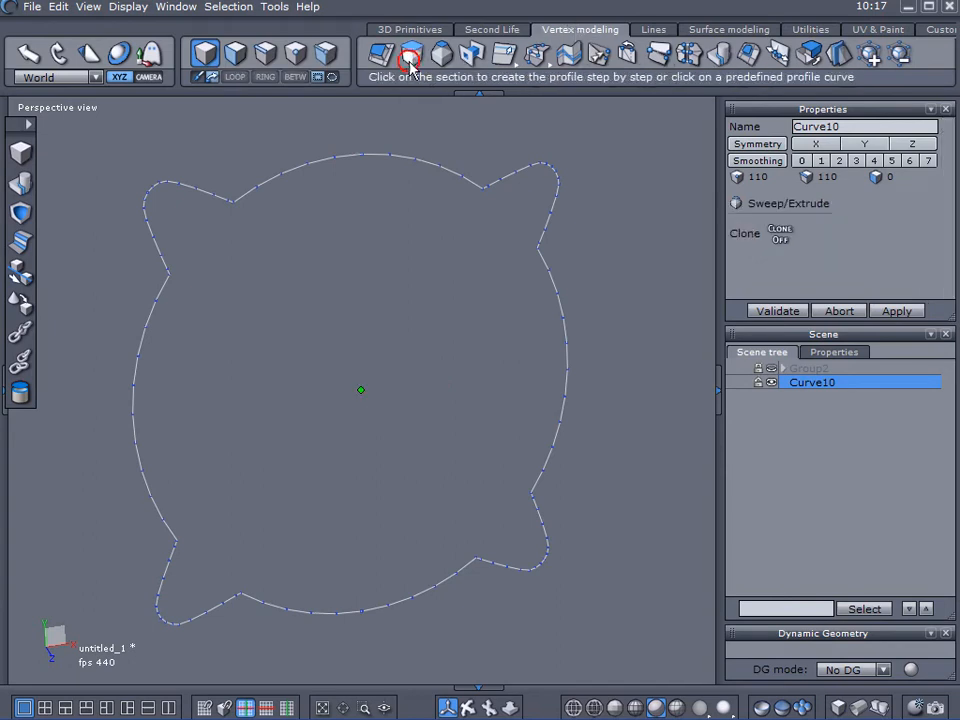
click(297, 170)
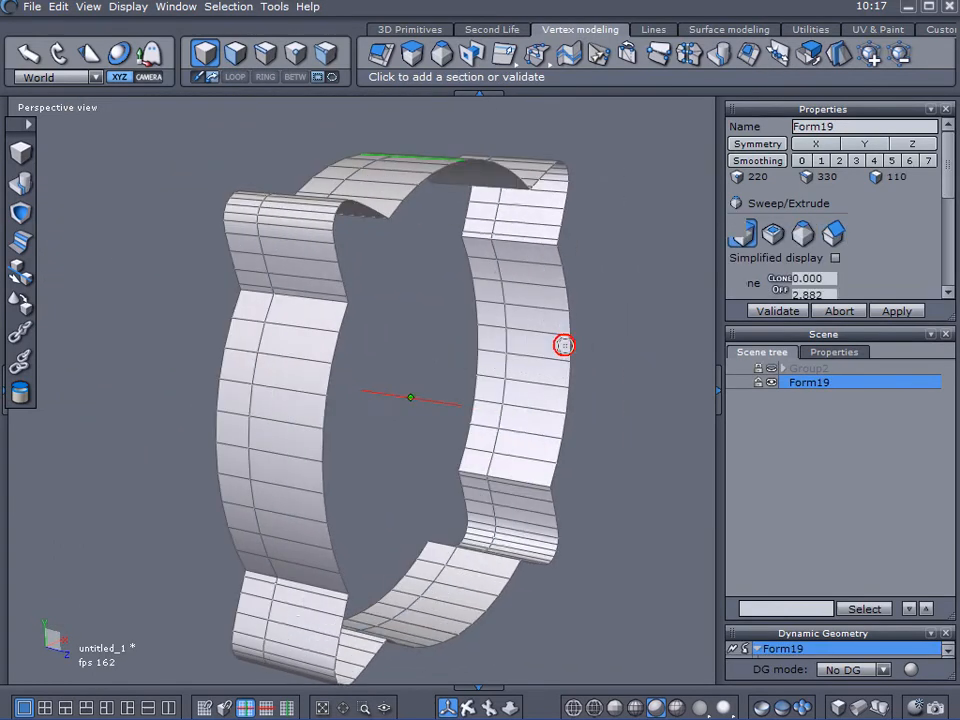
click(782, 312)
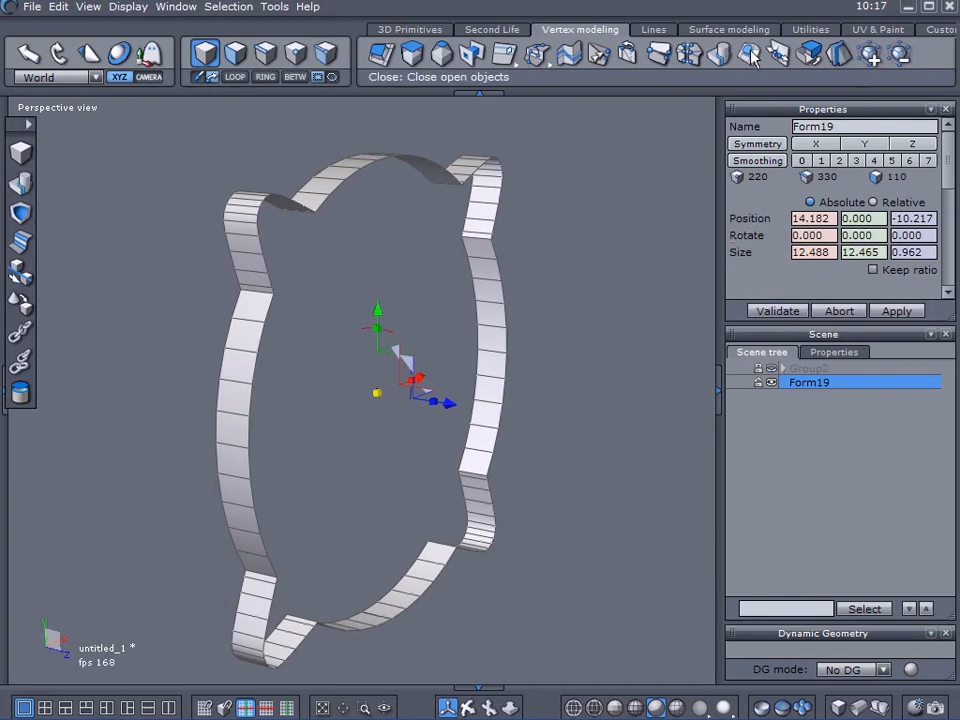
Close the extruded band's open front and back to make the back-plate solid.
click(754, 64)
click(746, 235)
right_drag(586, 314, 363, 304)
scroll(550, 316, down, 2)
middle_drag(554, 342, 514, 339)
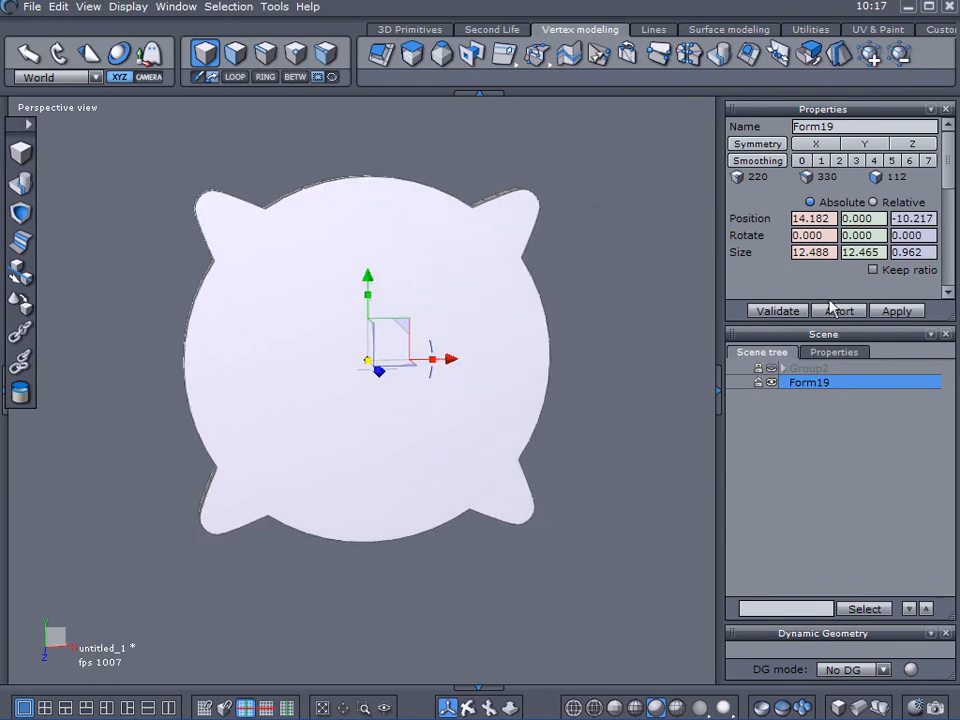
Centre the back-plate at the world origin by setting its X and Z positions to 0.
drag(832, 218, 794, 218)
text(0)
key(Return)
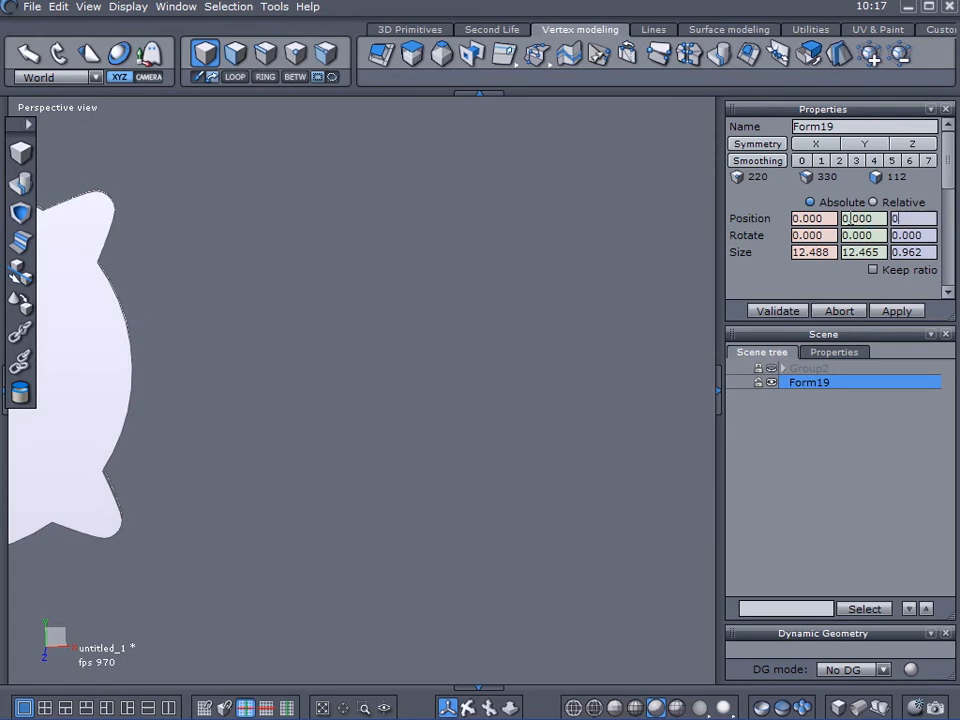
text(0)
key(Return)
Draw a 20-point circle about 13.1 in diameter in the plate's facing plane and validate it.
middle_drag(318, 377, 563, 365)
right_drag(282, 388, 362, 251)
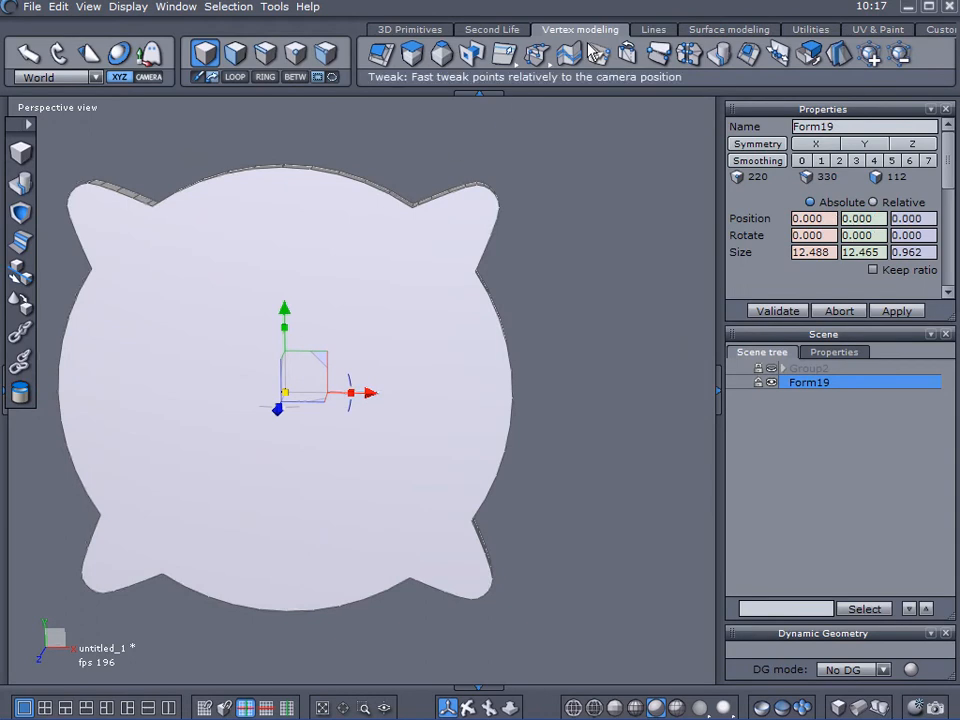
click(660, 30)
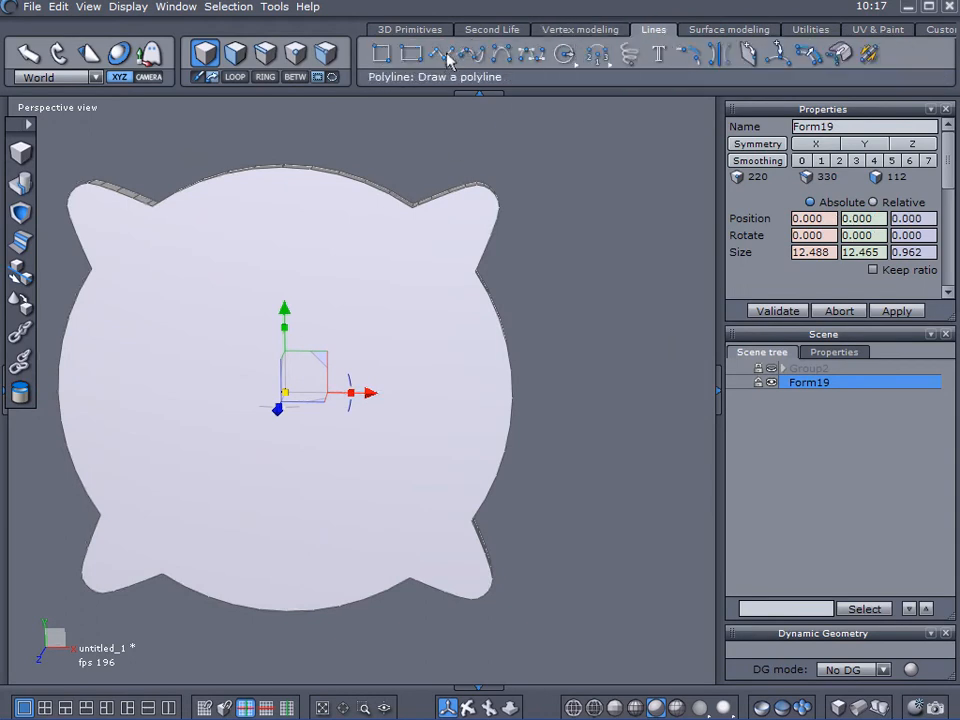
click(565, 55)
click(565, 117)
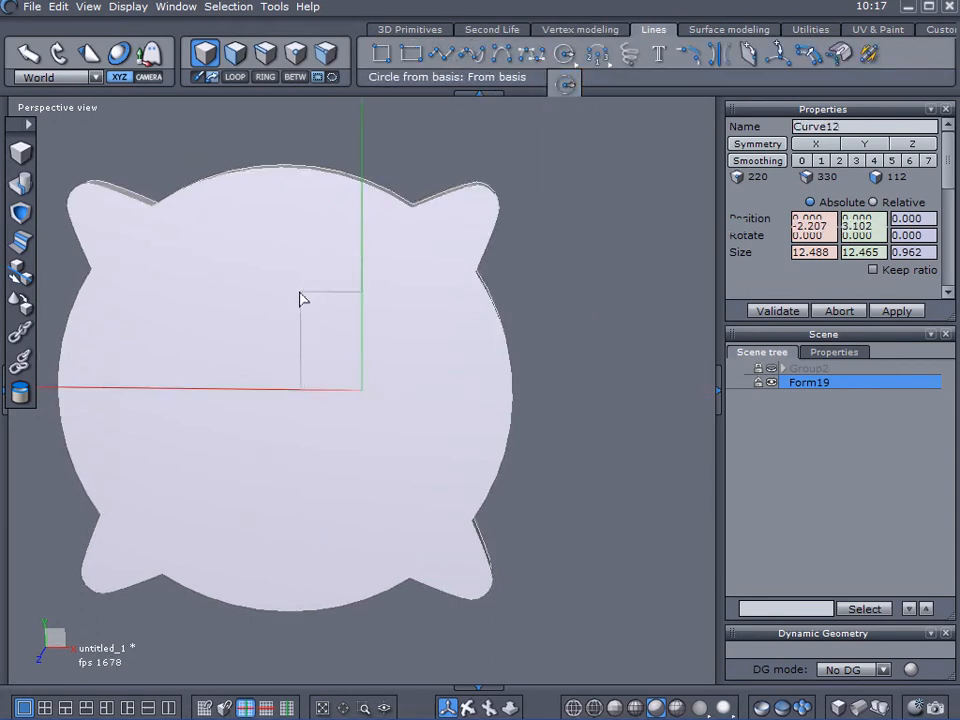
click(298, 303)
click(497, 476)
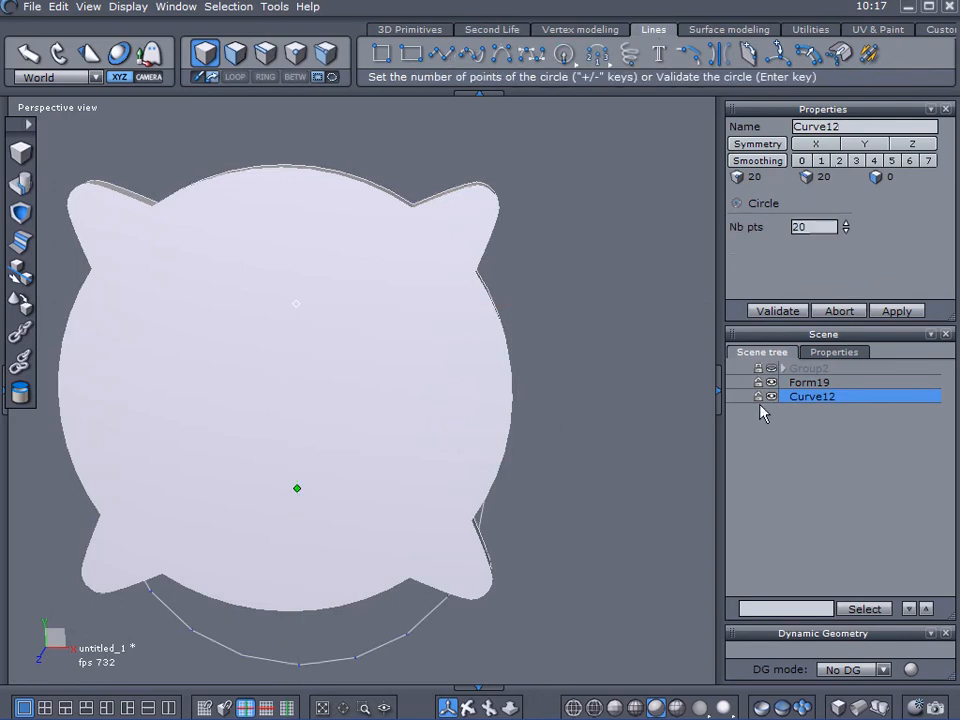
click(777, 311)
Set the circle's X, Y and Z positions to 0 so it is centred on the plate.
middle_drag(234, 386, 446, 369)
double_click(812, 218)
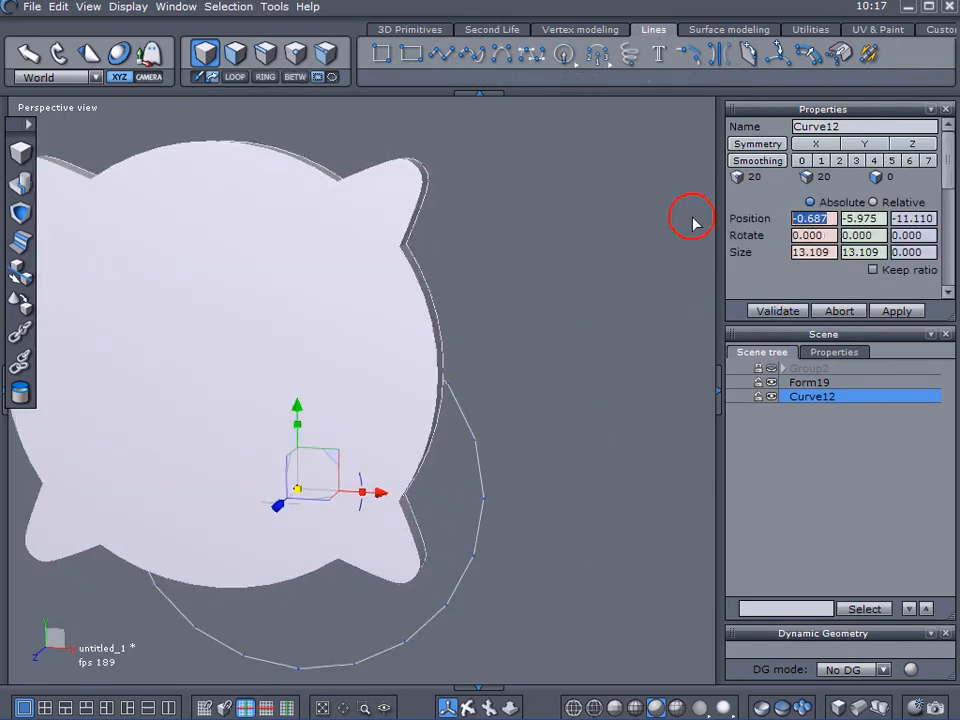
text(0)
key(Return)
double_click(876, 218)
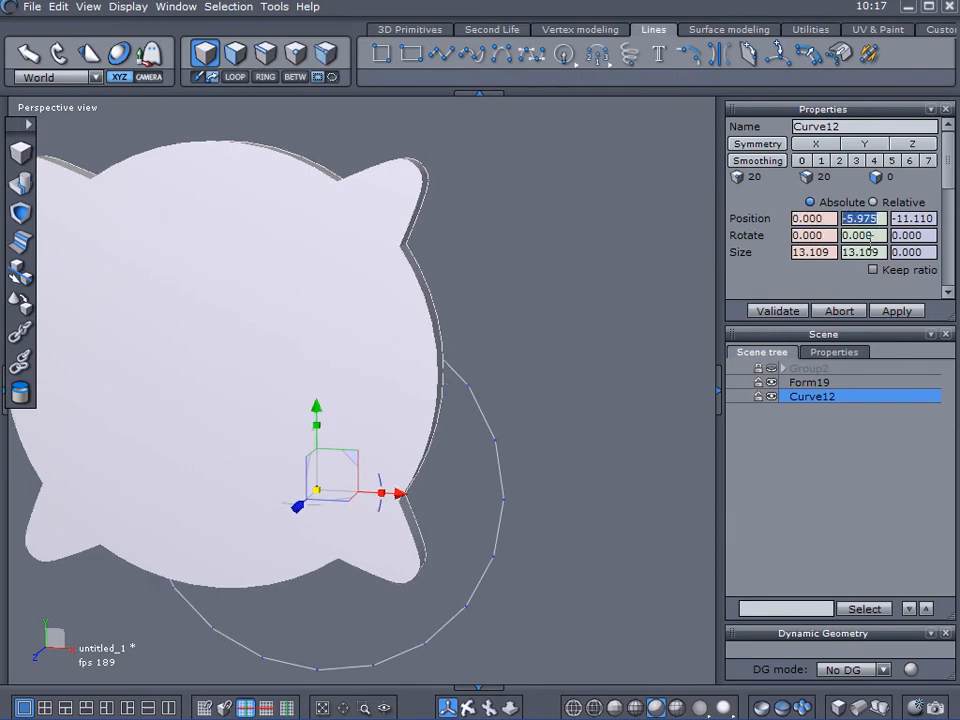
text(0)
key(Return)
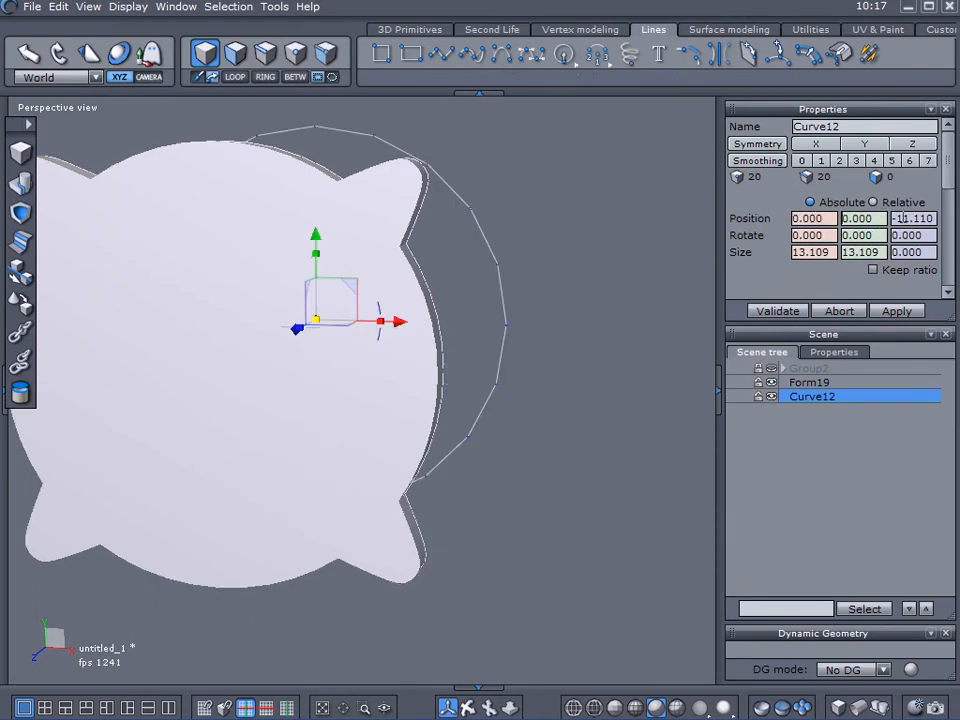
double_click(912, 218)
text(0)
key(Return)
Scale the circle uniformly to about 11 across and move it in front of the plate, at about Z 1.87.
right_drag(142, 437, 420, 434)
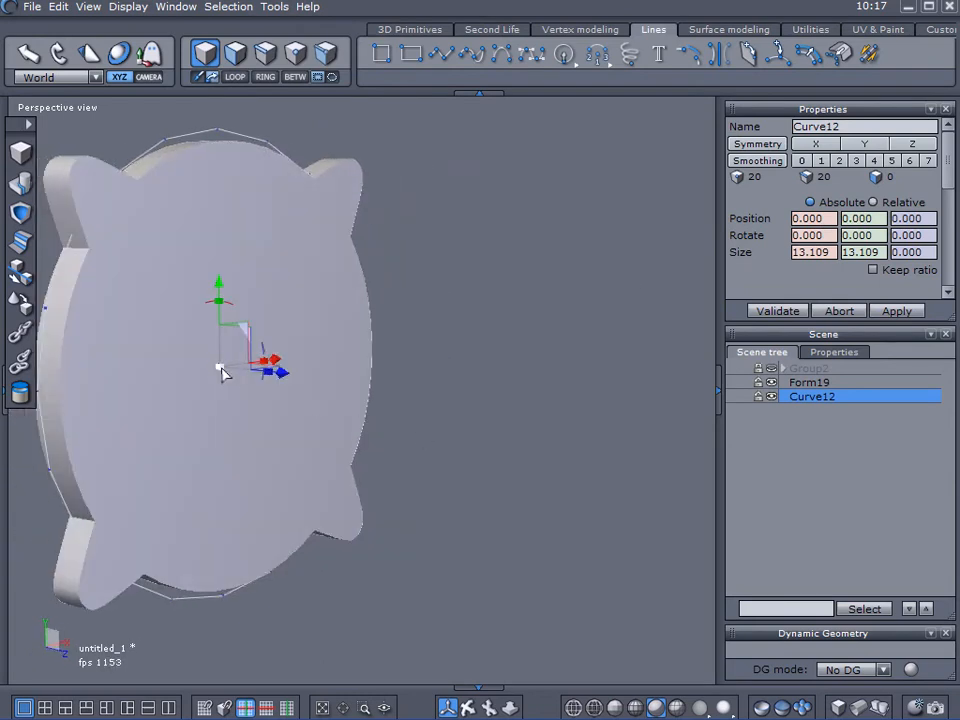
drag(275, 375, 341, 407)
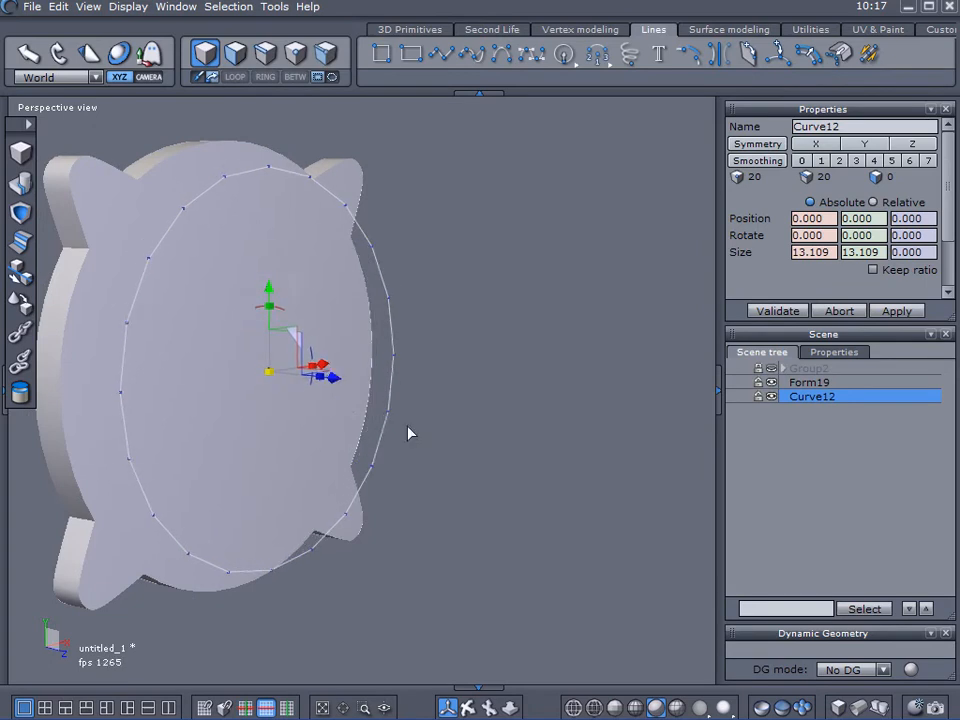
right_drag(350, 412, 274, 446)
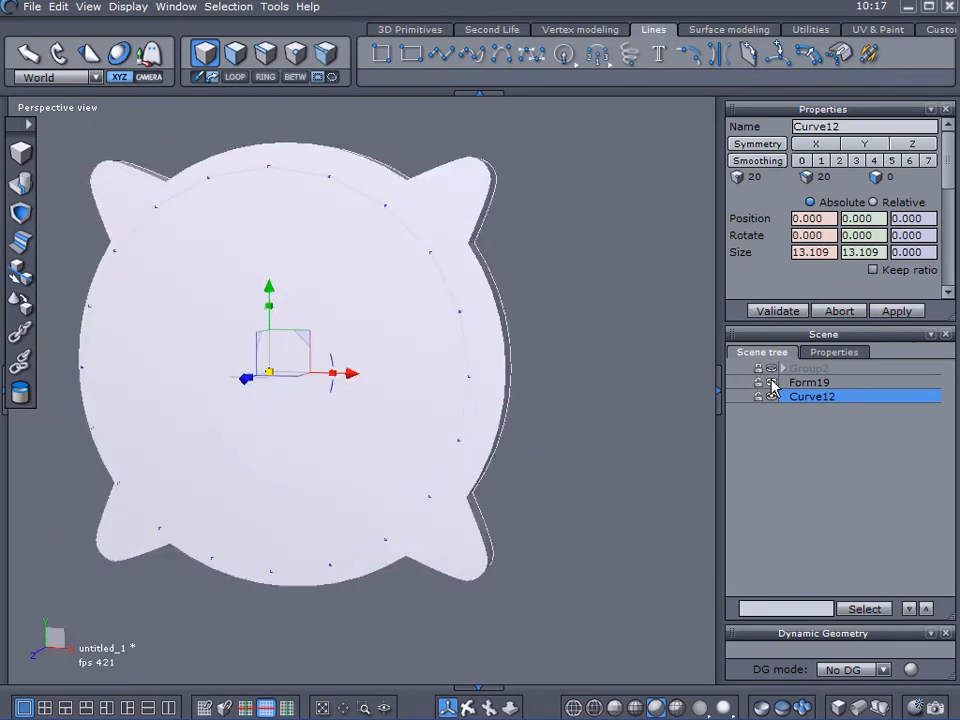
Rename the back-plate object Form19 to "Plate".
click(806, 383)
click(840, 127)
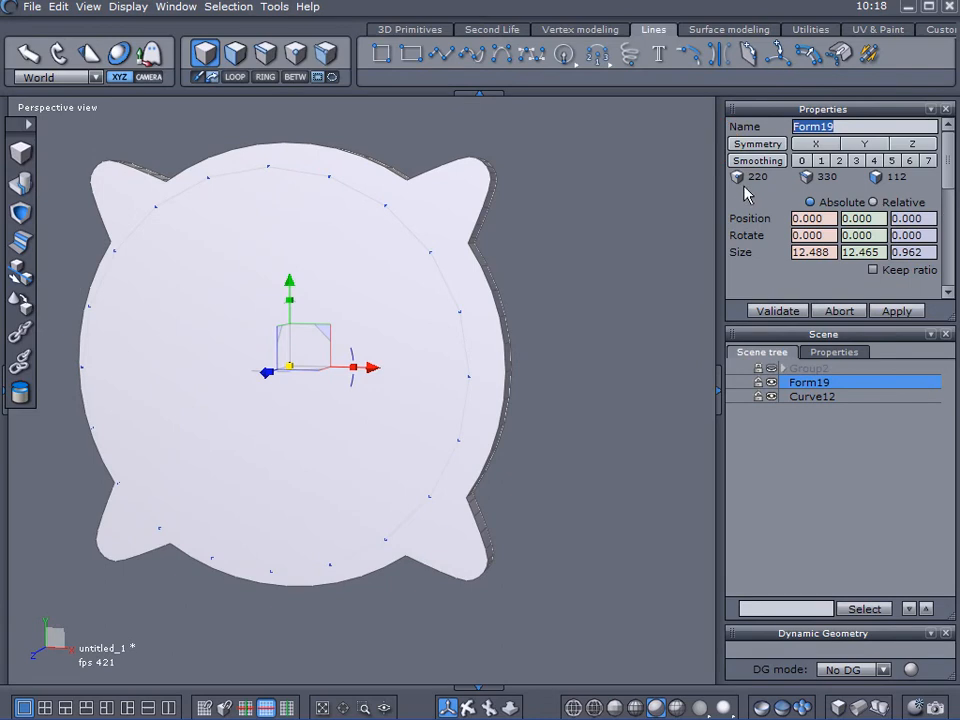
text(Plate)
key(Return)
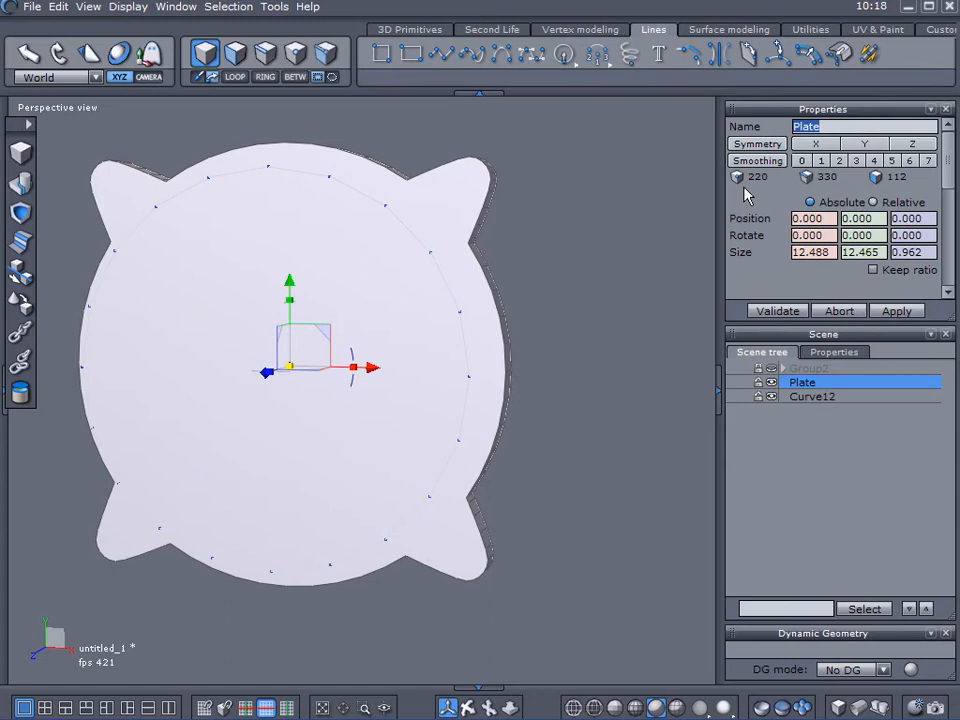
Hide the plate and squash the circle vertically into a wide oval.
click(771, 382)
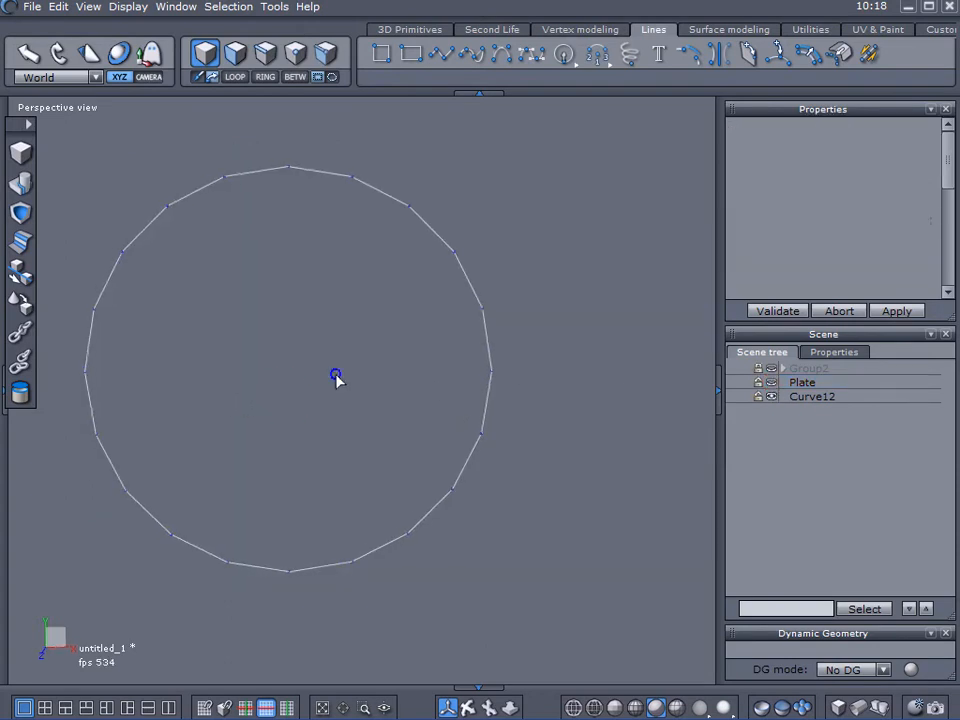
click(295, 55)
drag(124, 155, 591, 228)
click(790, 397)
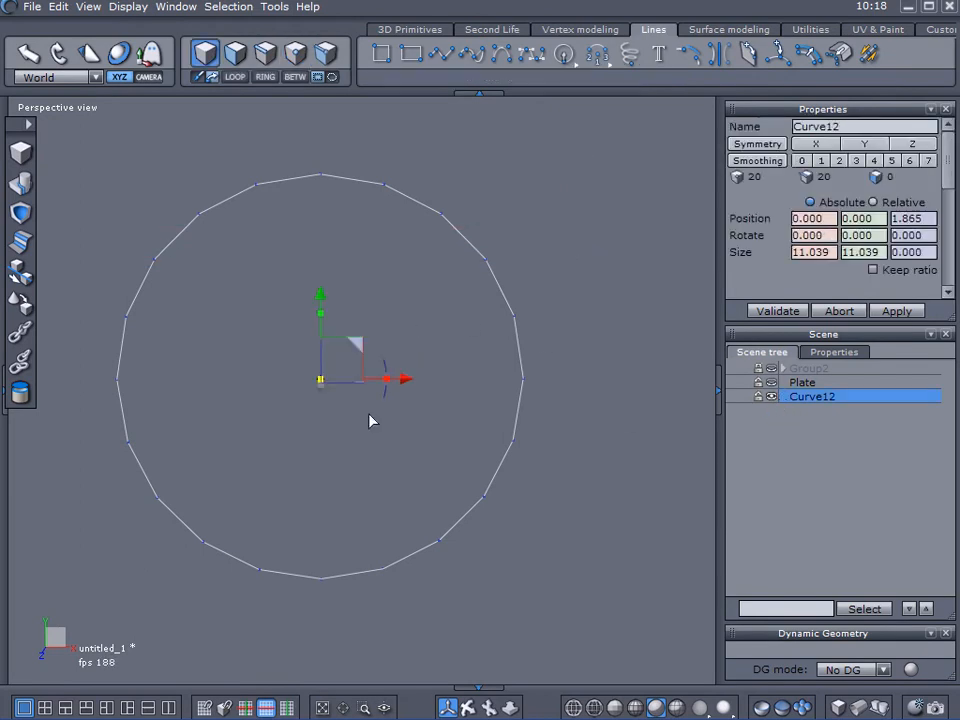
right_drag(405, 348, 289, 419)
click(313, 228)
drag(355, 315, 356, 340)
Flatten the oval's top edge by selecting its five uppermost points and setting their Y size to 0.
right_drag(357, 283, 328, 257)
click(293, 60)
drag(190, 160, 584, 260)
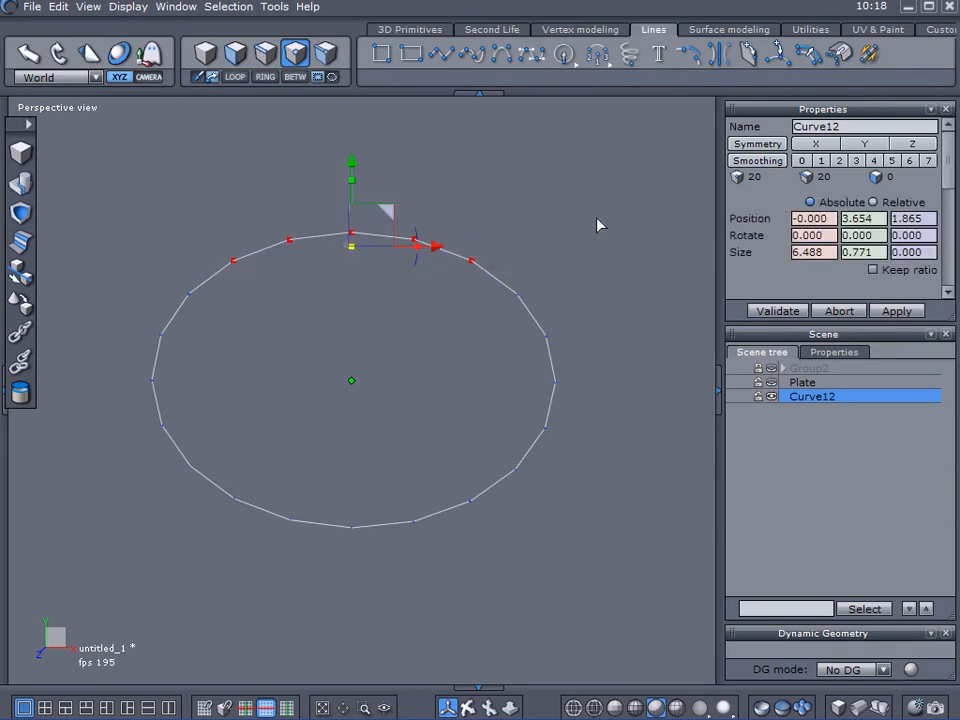
click(878, 252)
text(0)
key(Return)
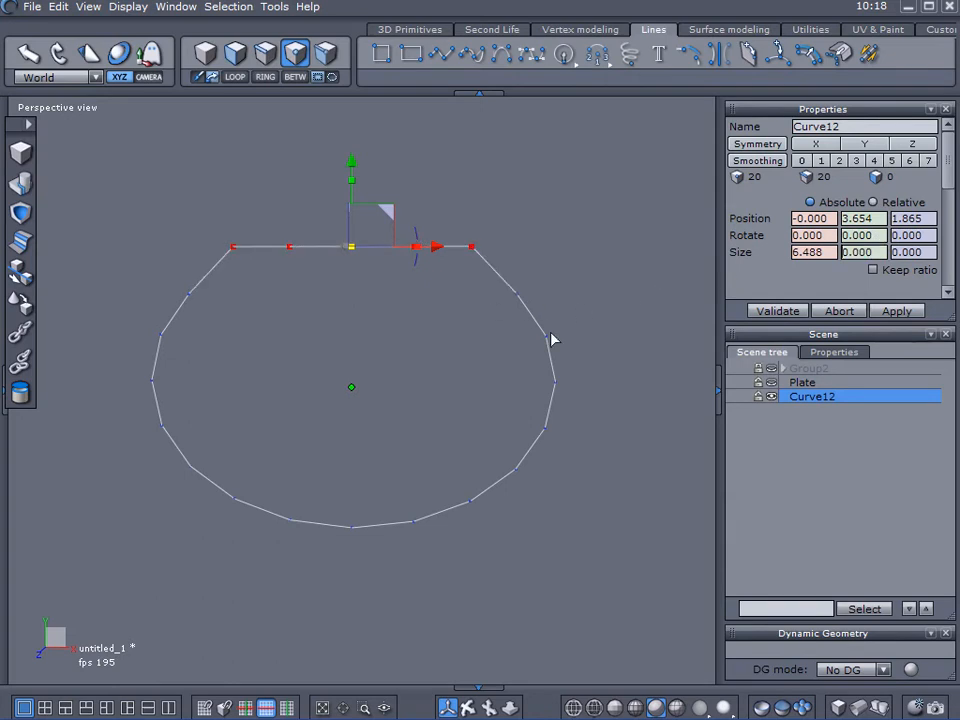
Thicken the flat-topped curve into an 8-point tube with a value of 1.694, showing the plate for scale.
mouse_move(332, 351)
middle_down()
mouse_move(572, 324)
mouse_move(323, 349)
middle_up()
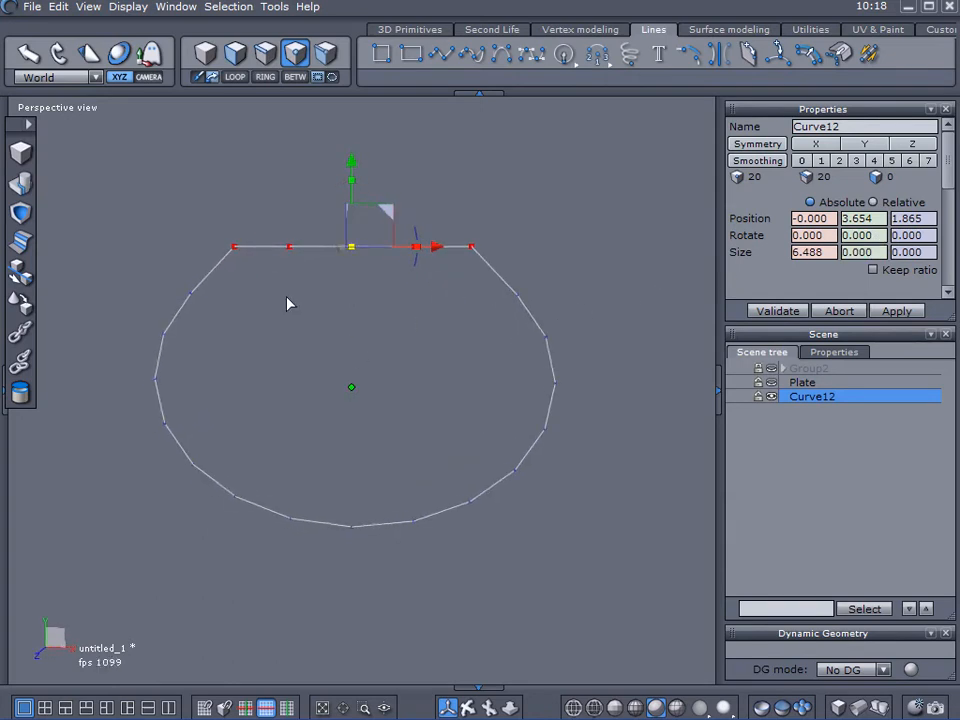
middle_drag(515, 260, 580, 260)
click(744, 28)
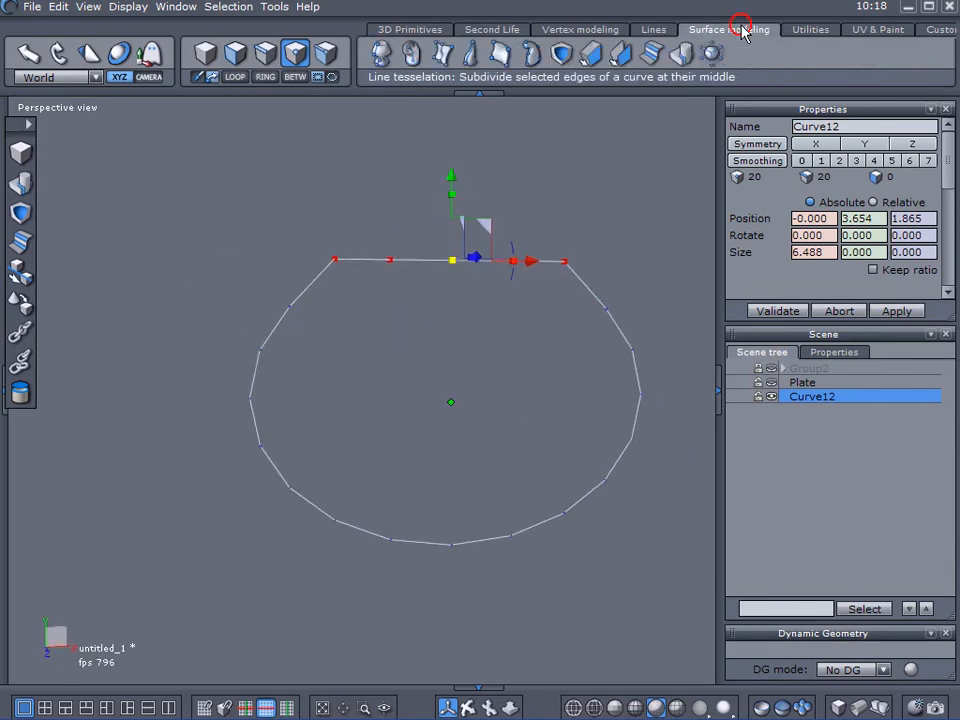
click(590, 50)
middle_drag(547, 170, 664, 305)
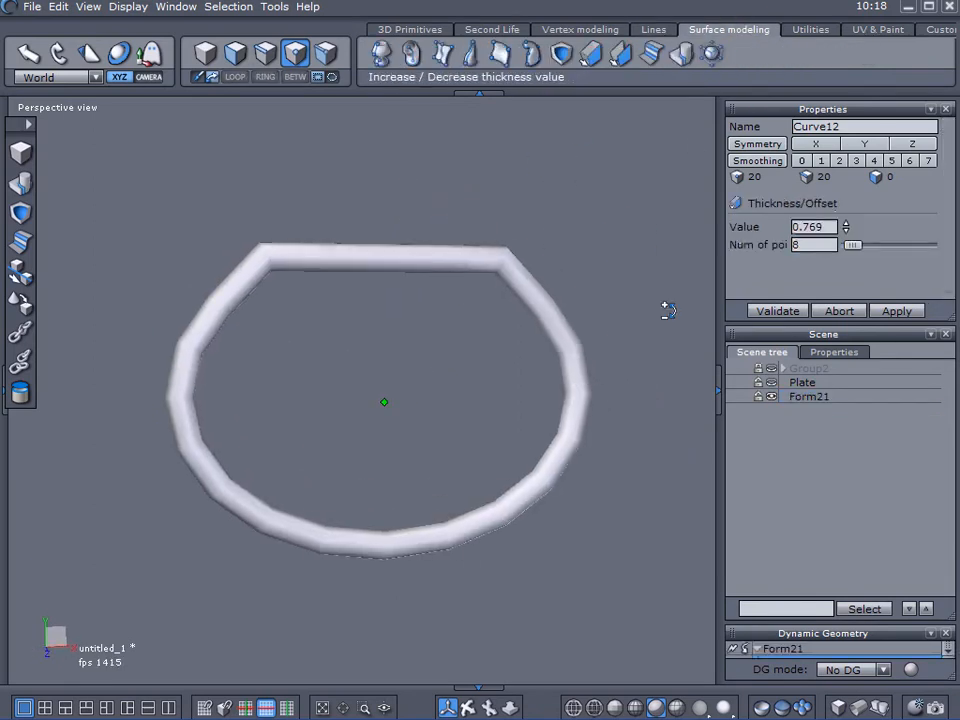
click(772, 382)
drag(847, 228, 847, 191)
middle_drag(553, 292, 604, 313)
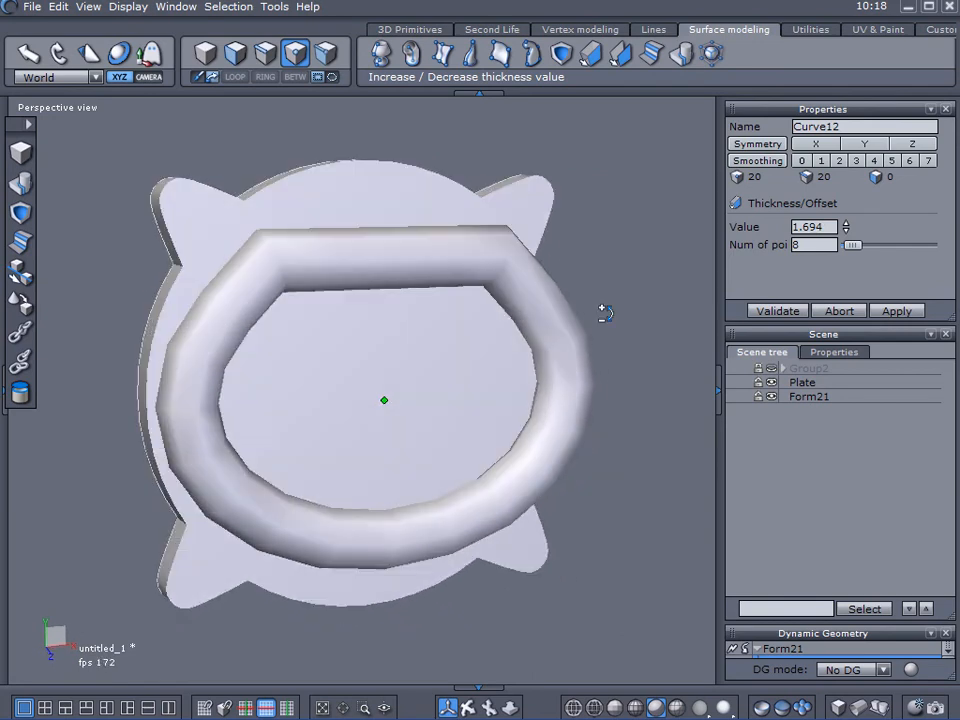
click(785, 311)
Scale the knocker ring uniformly to about 11.2 wide and place it in front of the plate at about Y -1.38, Z 1.72.
drag(385, 402, 366, 431)
middle_drag(366, 431, 487, 446)
drag(452, 408, 410, 407)
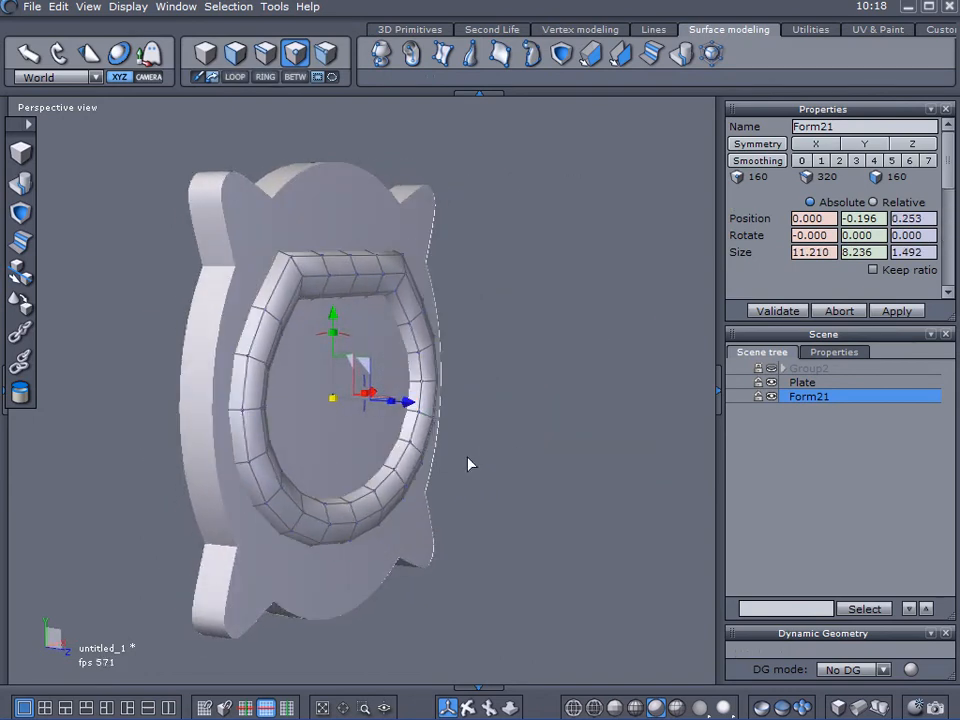
middle_drag(467, 463, 285, 398)
drag(337, 318, 336, 357)
middle_drag(336, 357, 400, 445)
drag(397, 457, 440, 456)
Hide the plate and delete the faces on both sides of the edge loop at the middle of the ring's top bar.
click(772, 383)
middle_drag(671, 392, 400, 380)
click(266, 64)
scroll(283, 248, up, 3)
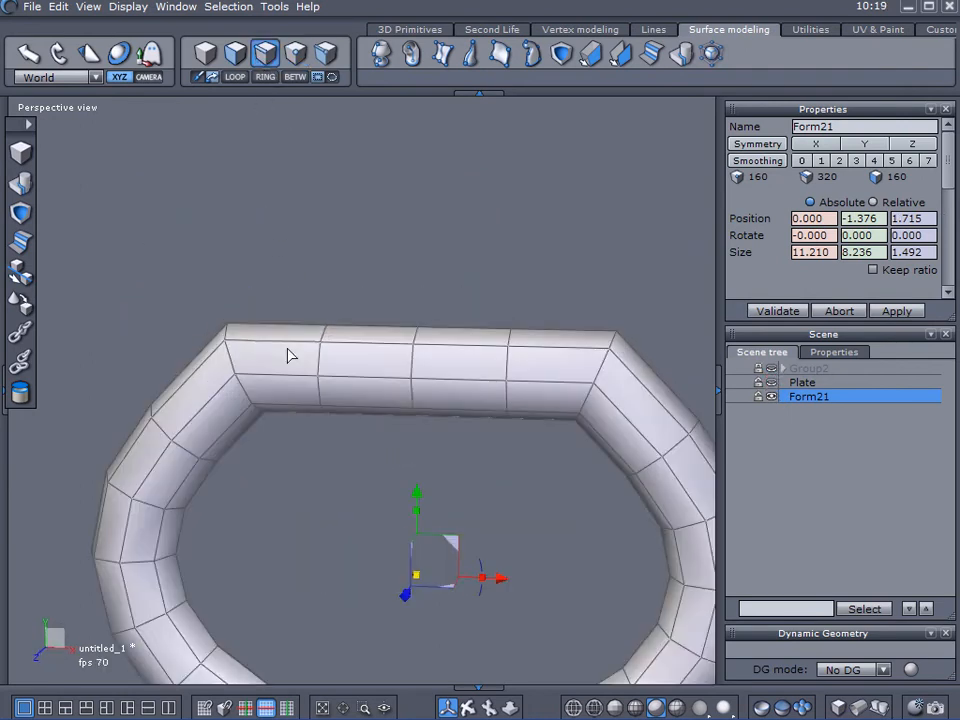
click(432, 364)
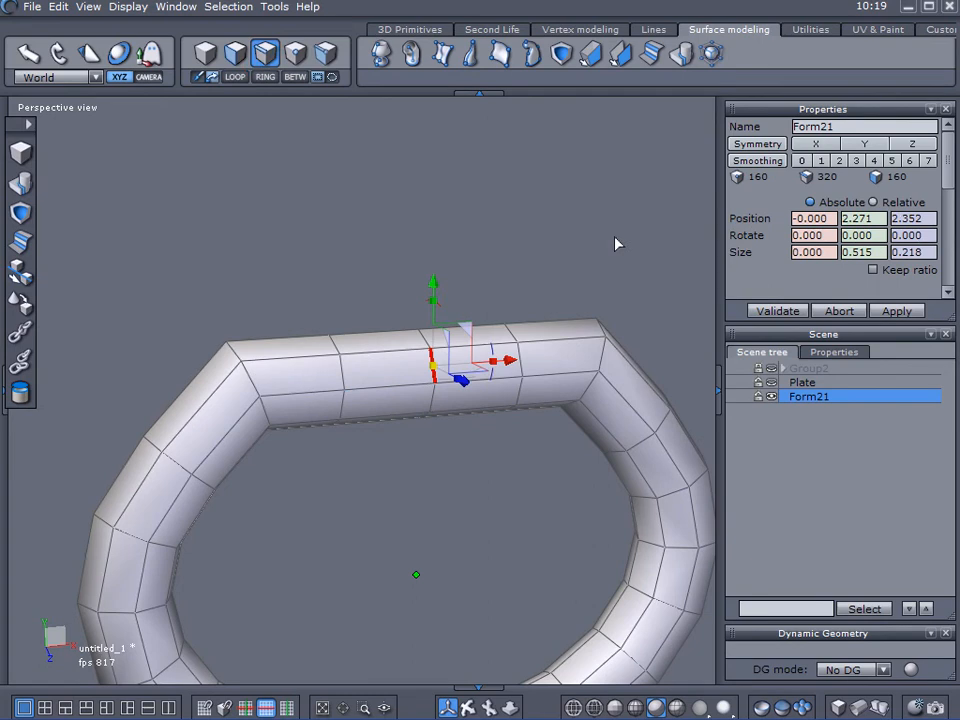
key(l)
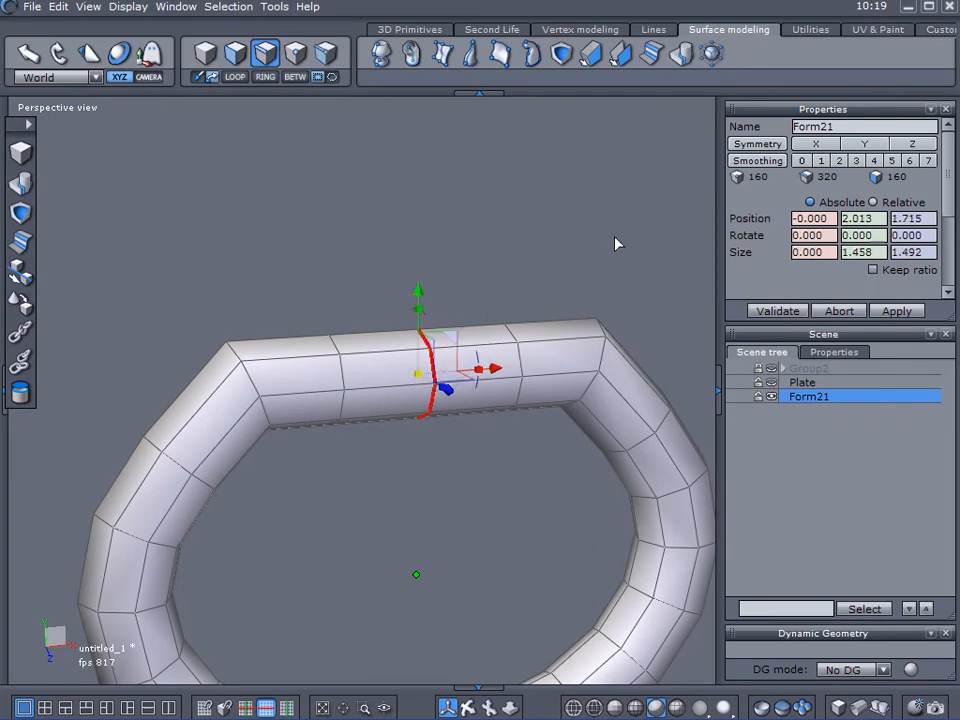
key(F2)
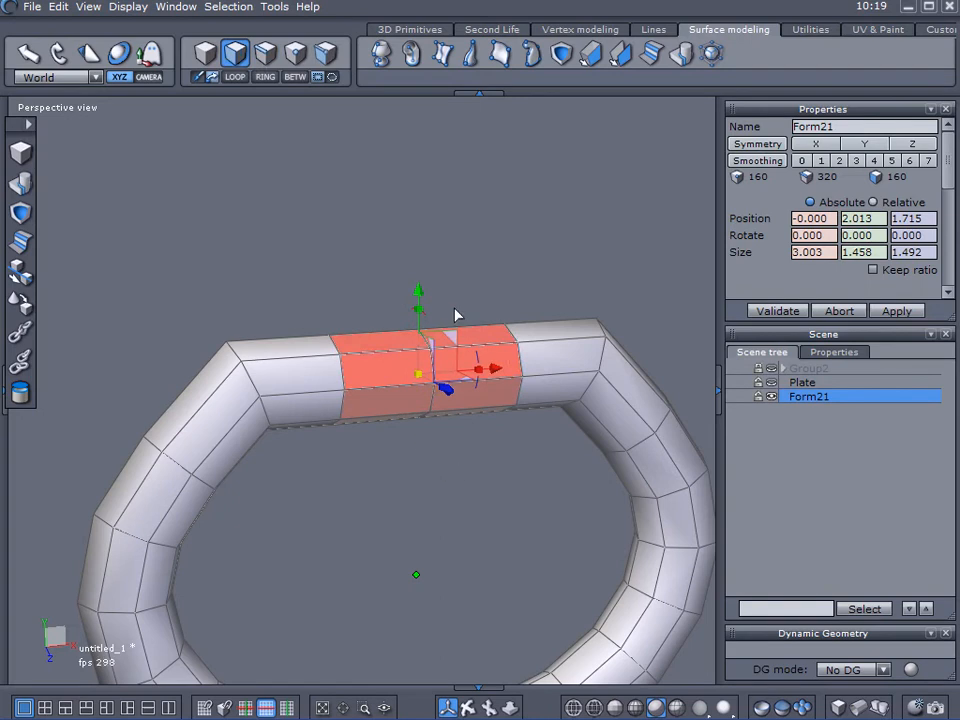
key(Delete)
Select the border edges of both open ring ends and spread them along X to about 4.93 apart.
key(F3)
drag(396, 253, 540, 490)
middle_drag(439, 514, 307, 504)
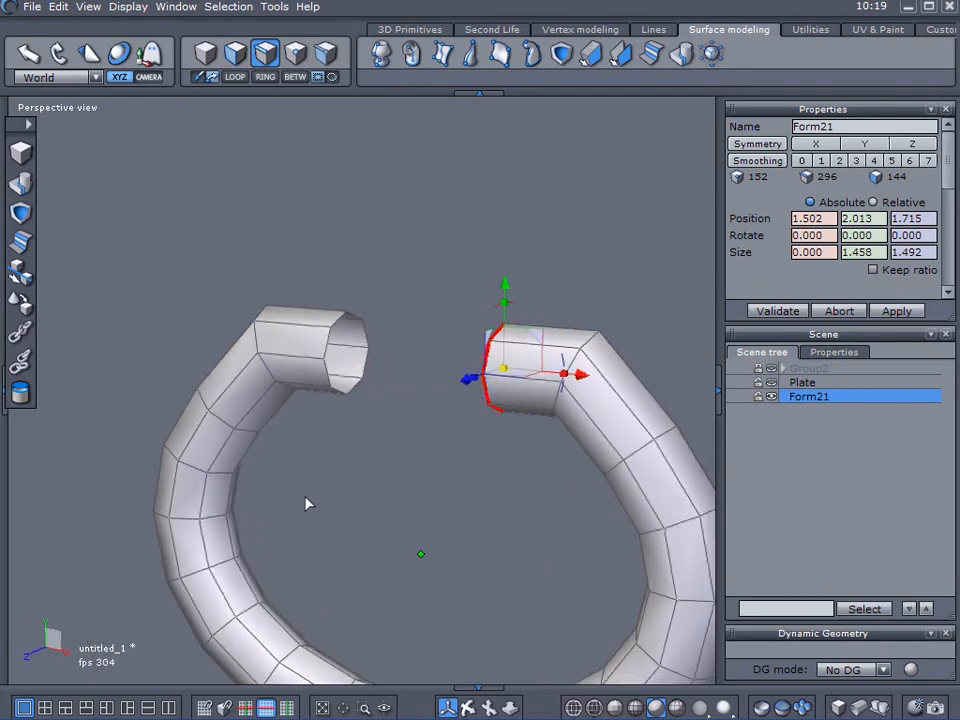
shift+drag(439, 270, 317, 392)
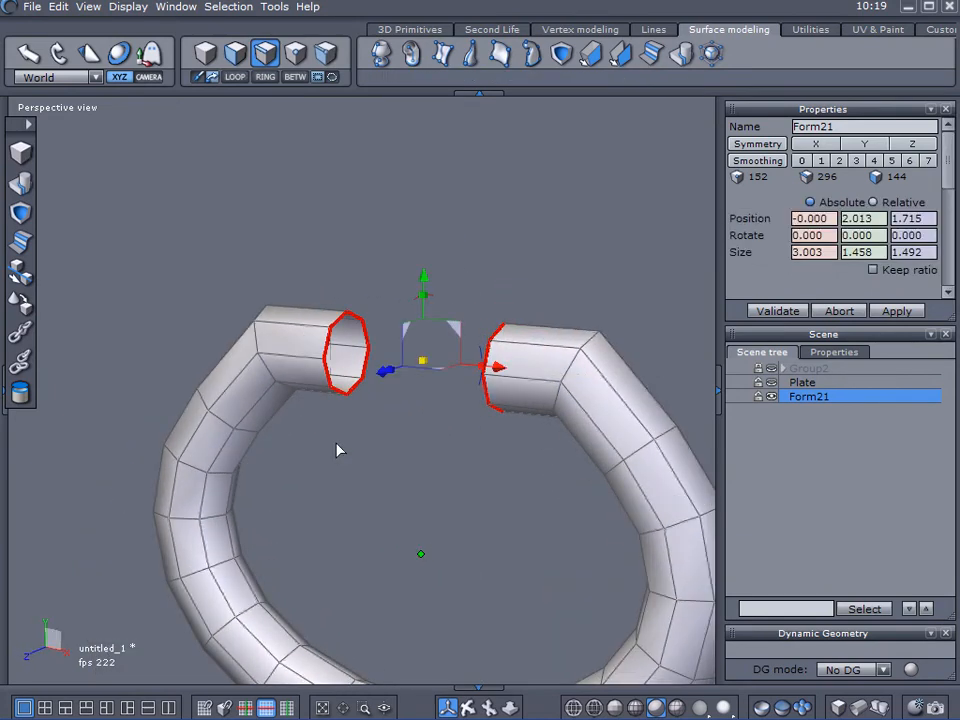
middle_drag(309, 455, 483, 385)
drag(489, 362, 533, 370)
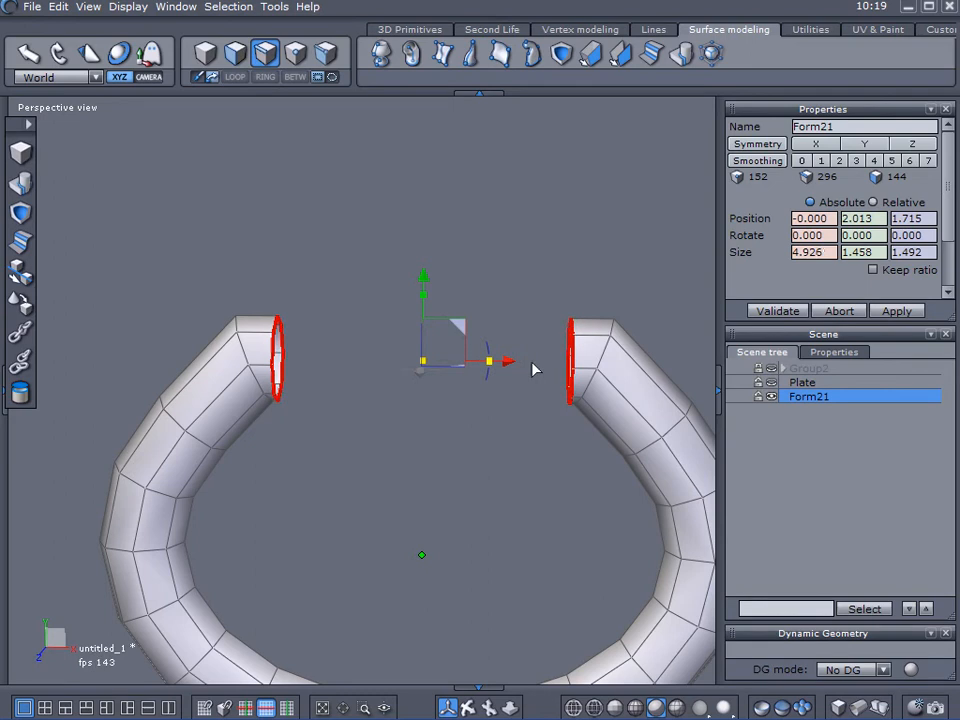
Close both open ends of the ring with cap faces.
middle_drag(388, 461, 513, 401)
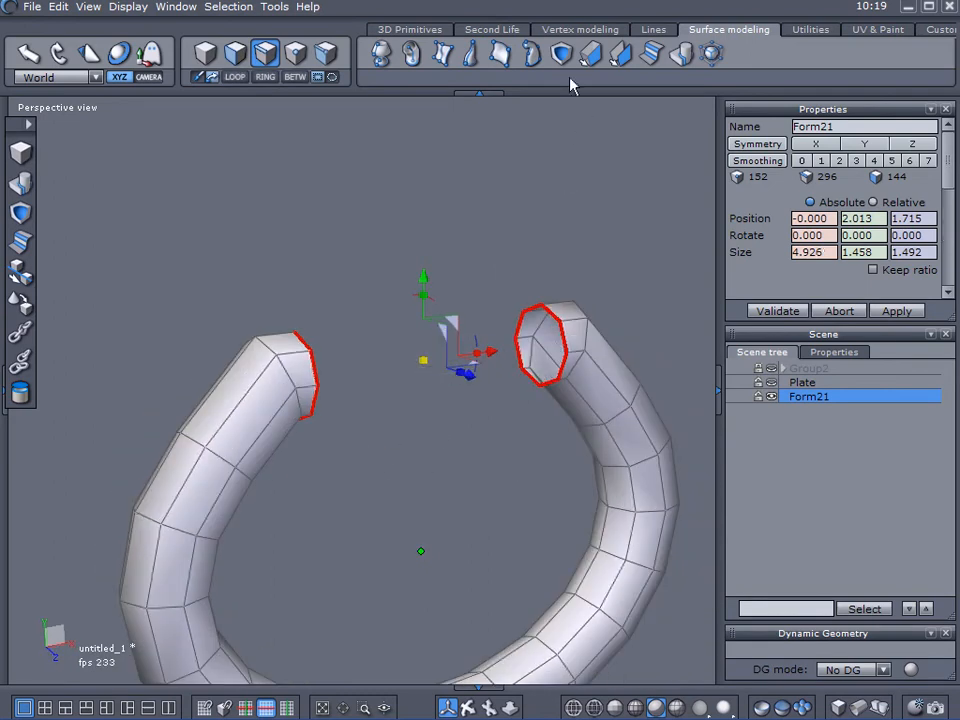
click(560, 29)
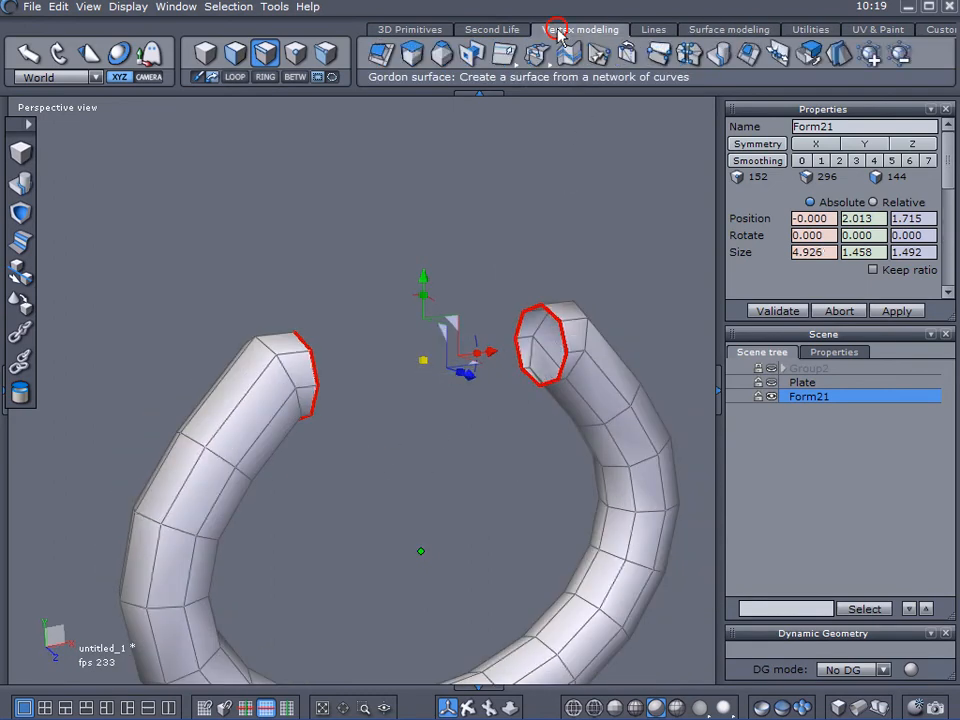
click(747, 60)
click(770, 311)
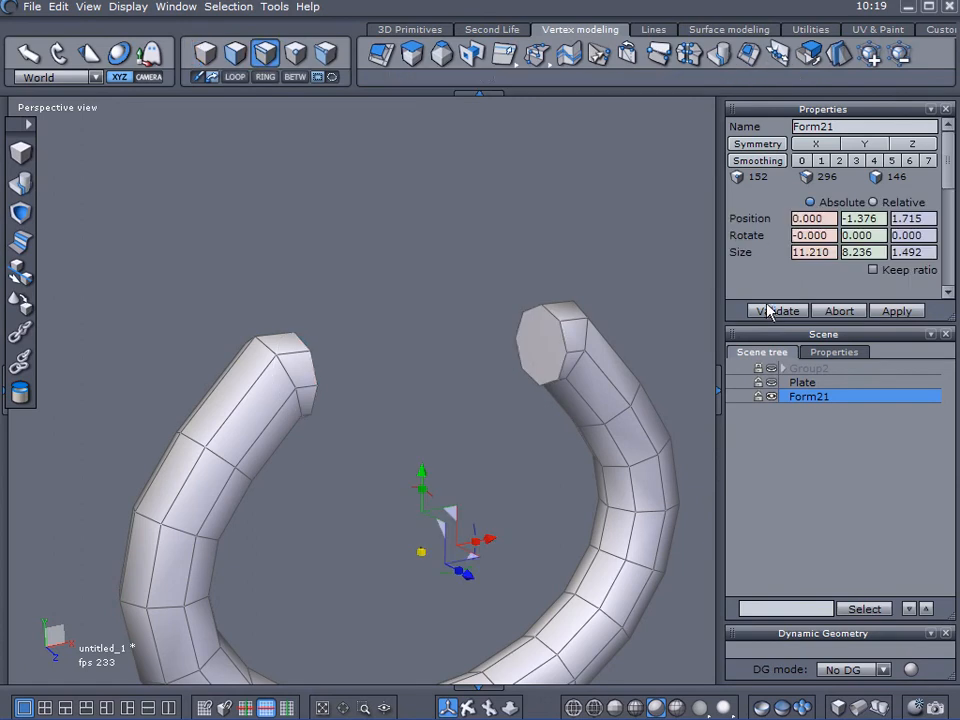
Copy the cap face at the ring's +X end and paste it as a separate object.
right_drag(547, 267, 466, 265)
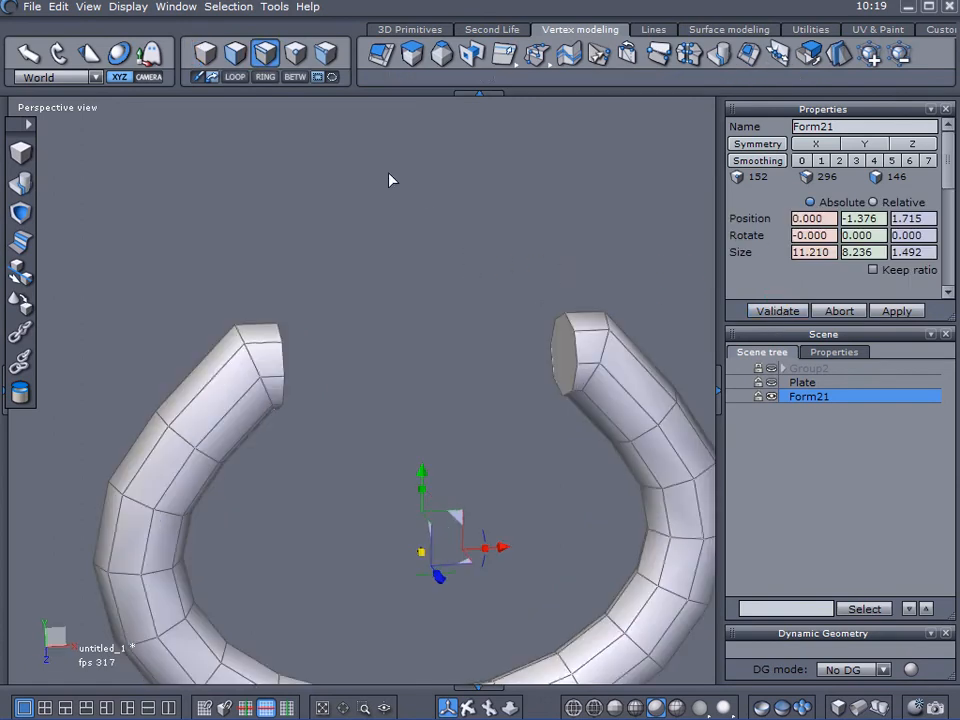
click(236, 62)
click(565, 356)
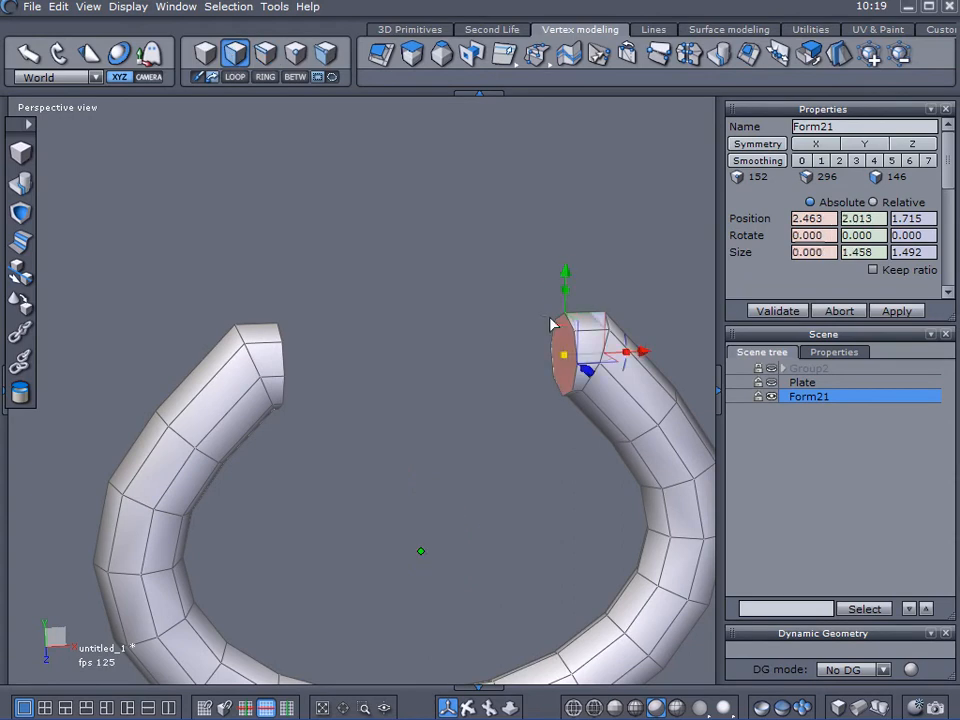
click(60, 7)
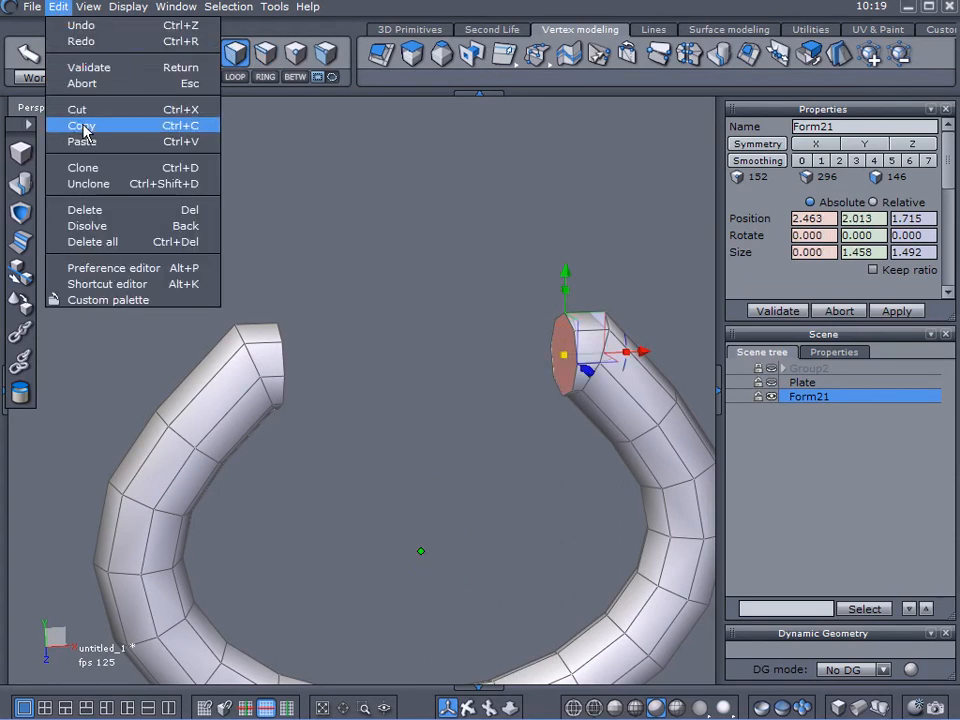
click(82, 127)
click(59, 7)
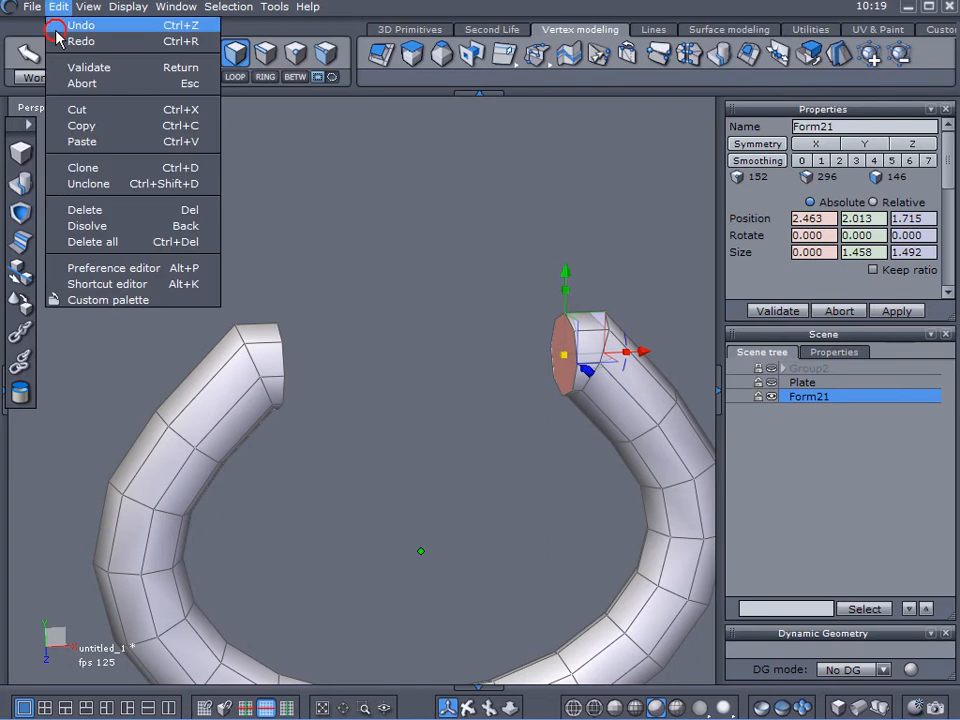
click(84, 141)
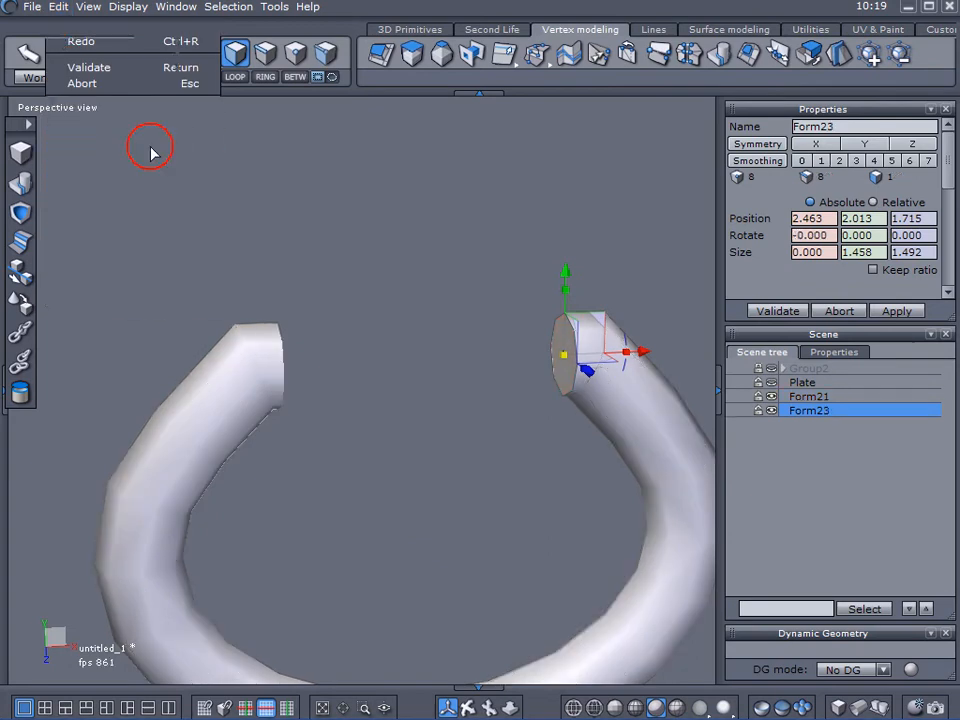
Extrude the pasted cap face along X into a collar about 0.91 long, towards the gap in the ring.
click(410, 58)
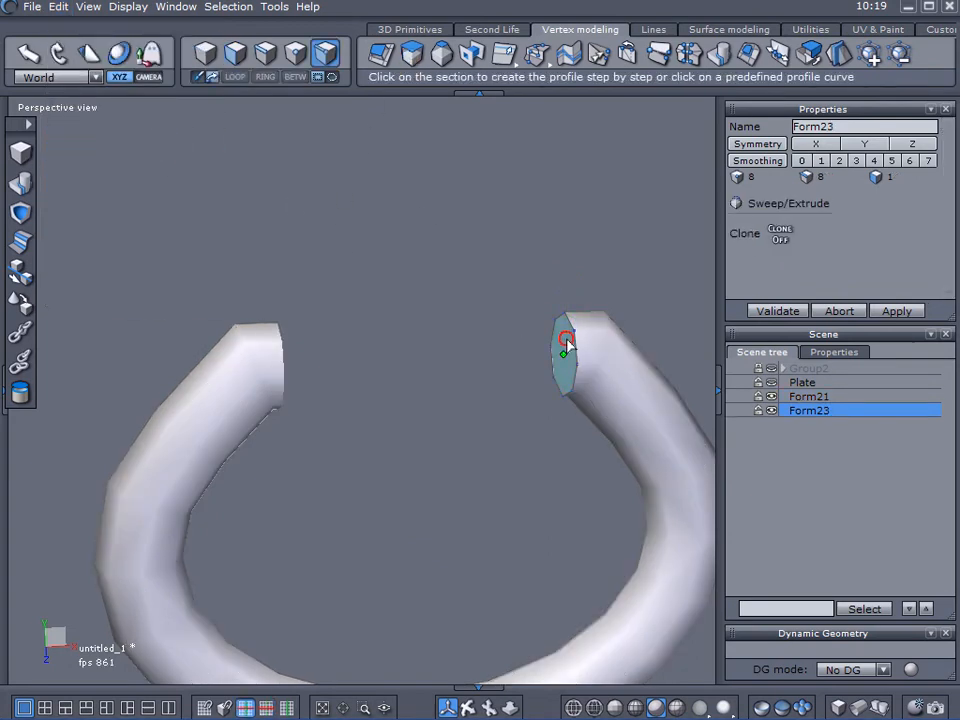
click(567, 343)
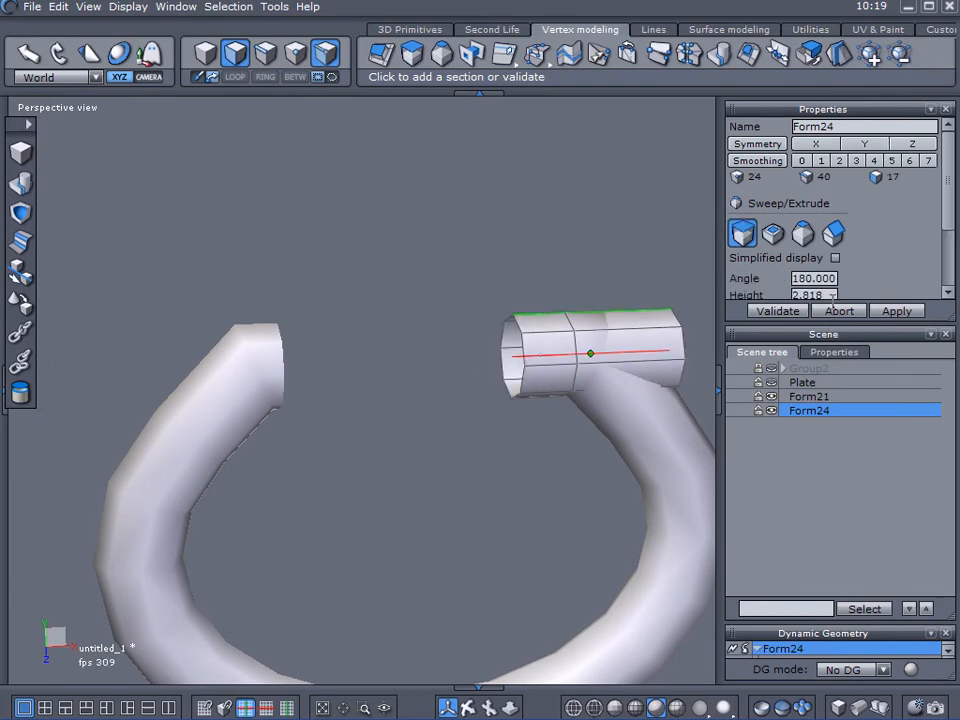
click(765, 311)
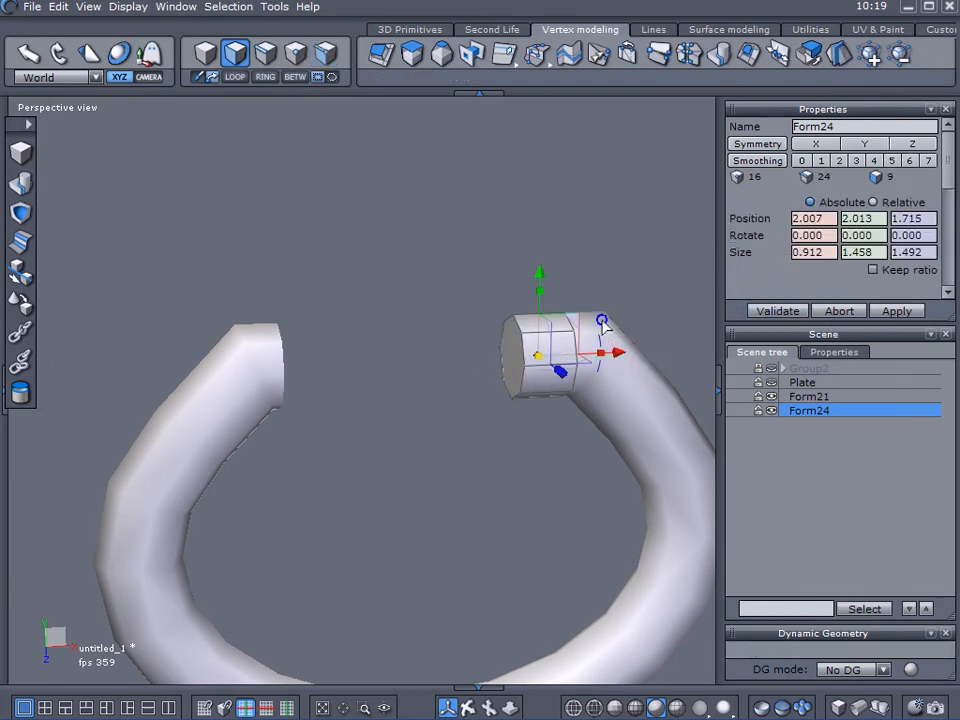
Enlarge the extruded collar uniformly to about 1.73 × 2.77 × 2.84.
middle_drag(602, 321, 571, 283)
right_drag(525, 358, 552, 336)
drag(508, 316, 682, 142)
right_drag(545, 256, 445, 250)
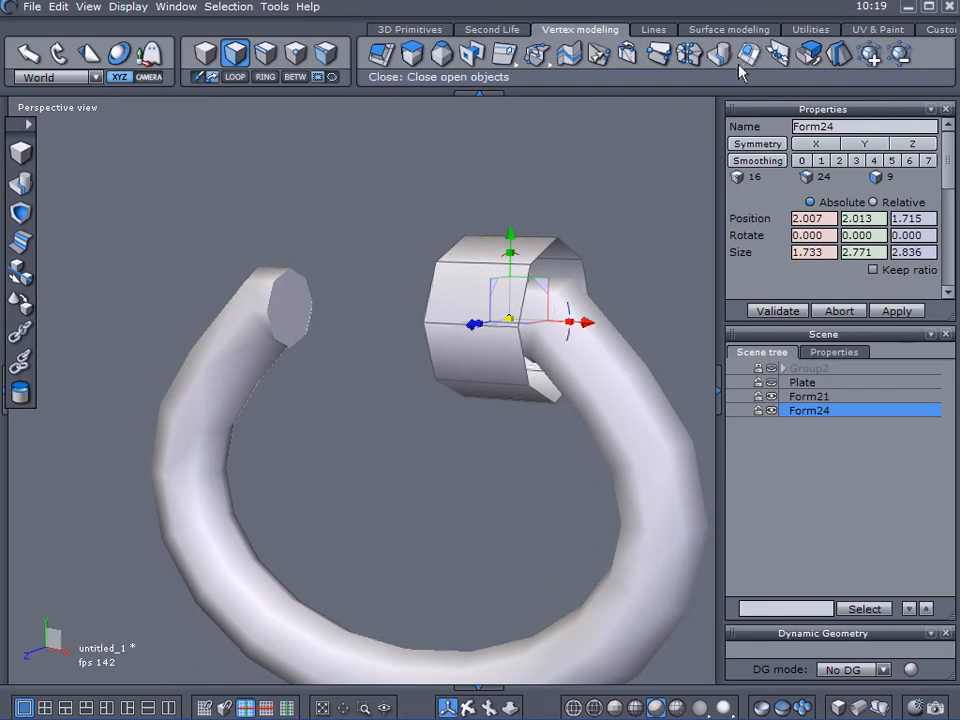
Close the collar's open side, narrow it along X to about 1.22 and move it into the gap at about X 0.64.
click(566, 53)
click(557, 257)
click(777, 311)
right_drag(540, 281, 557, 317)
drag(574, 319, 513, 320)
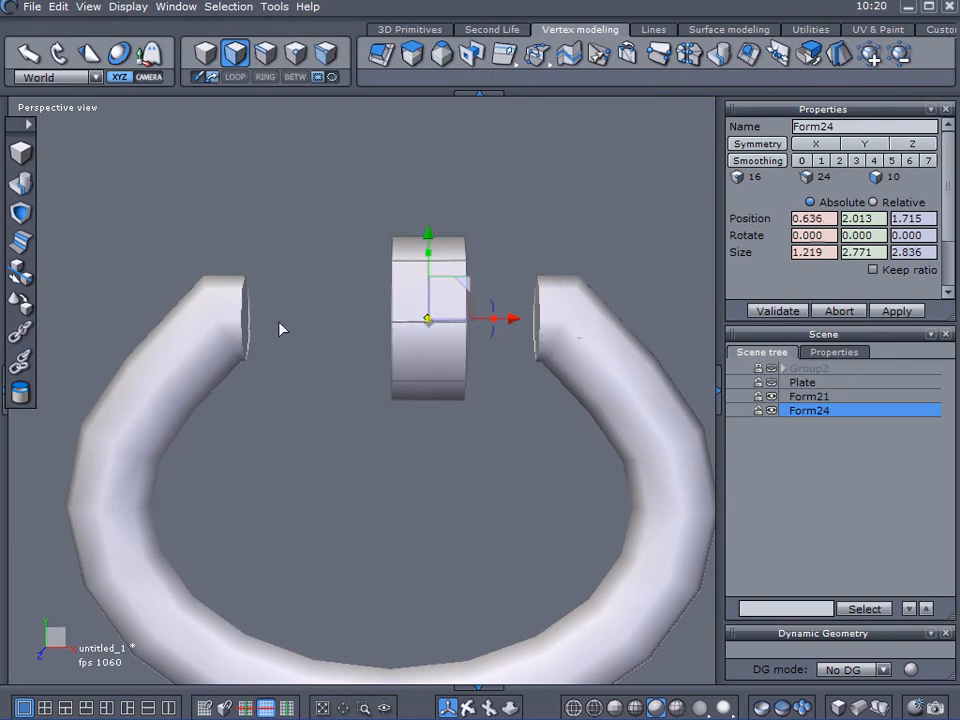
Use Lay on to attach the collar's outer face to the cap at the ring's +X end, with rotation 0.
click(25, 303)
right_drag(439, 402, 345, 382)
click(444, 320)
right_drag(354, 259, 514, 330)
click(514, 330)
right_drag(636, 337, 491, 349)
click(783, 314)
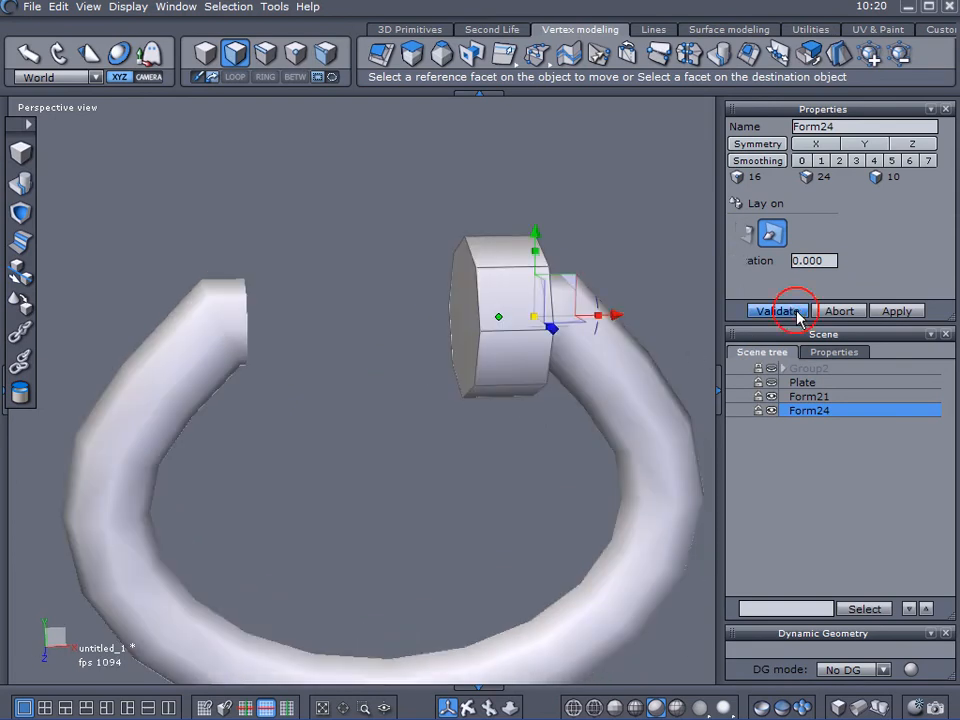
Duplicate the attached collar and move the copy along X to about 0.64.
click(831, 456)
click(525, 313)
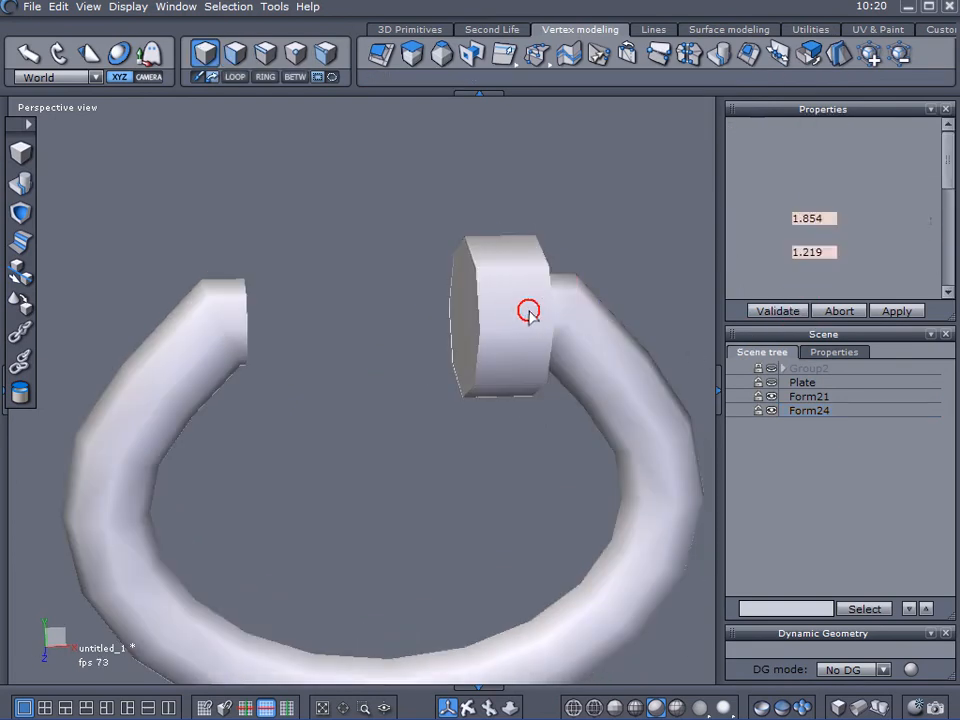
key(ctrl+d)
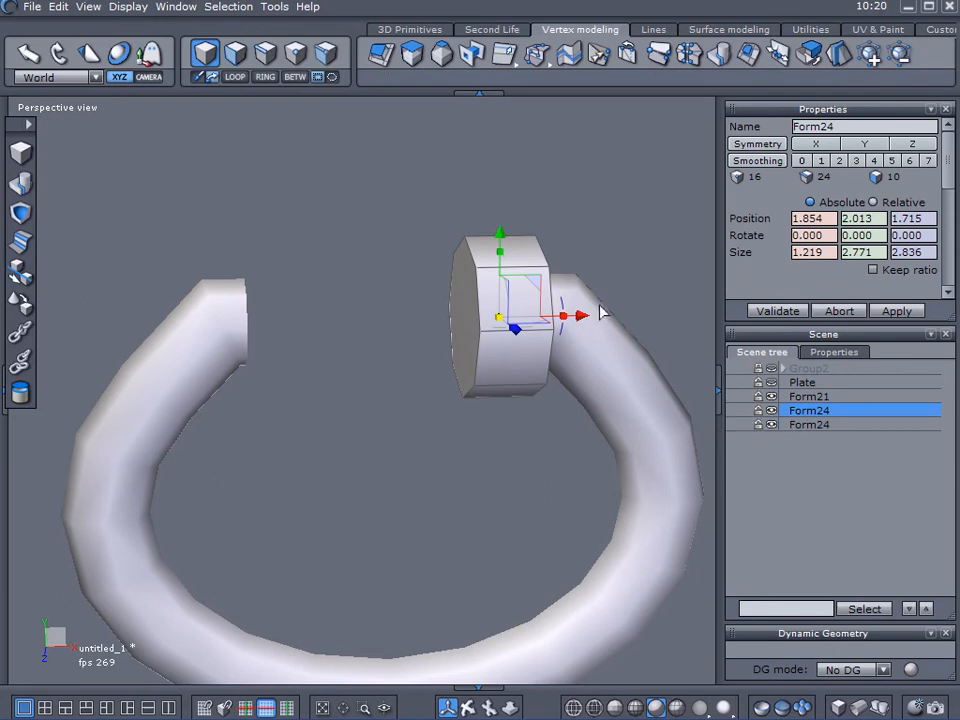
drag(584, 319, 514, 319)
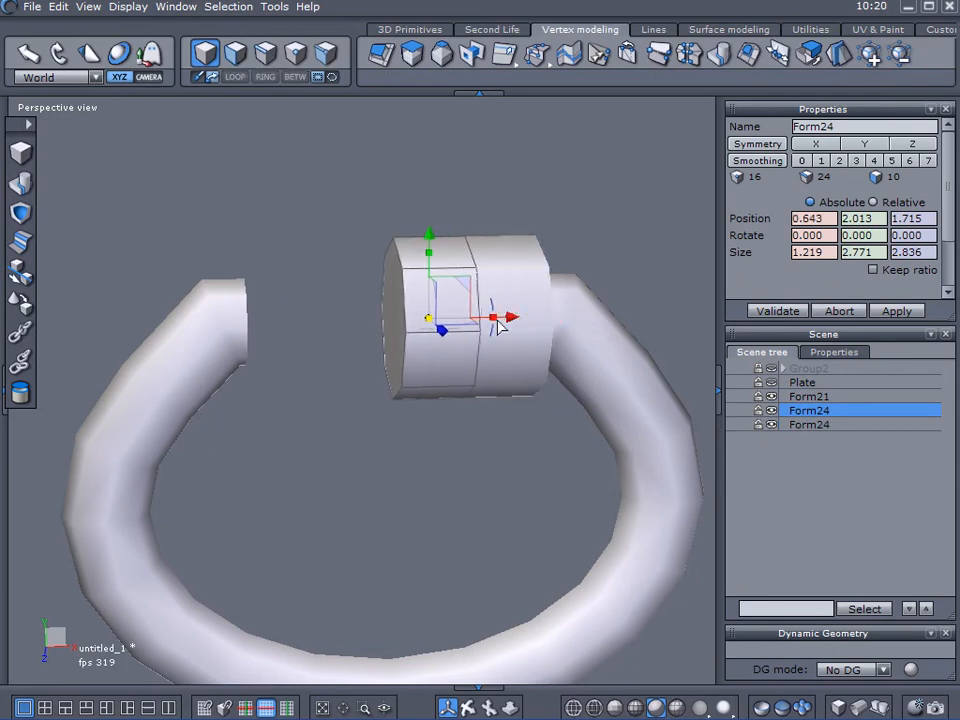
Lay the collar copy's outer face onto the cap at the ring's -X end.
click(22, 305)
click(386, 319)
right_drag(447, 477, 287, 373)
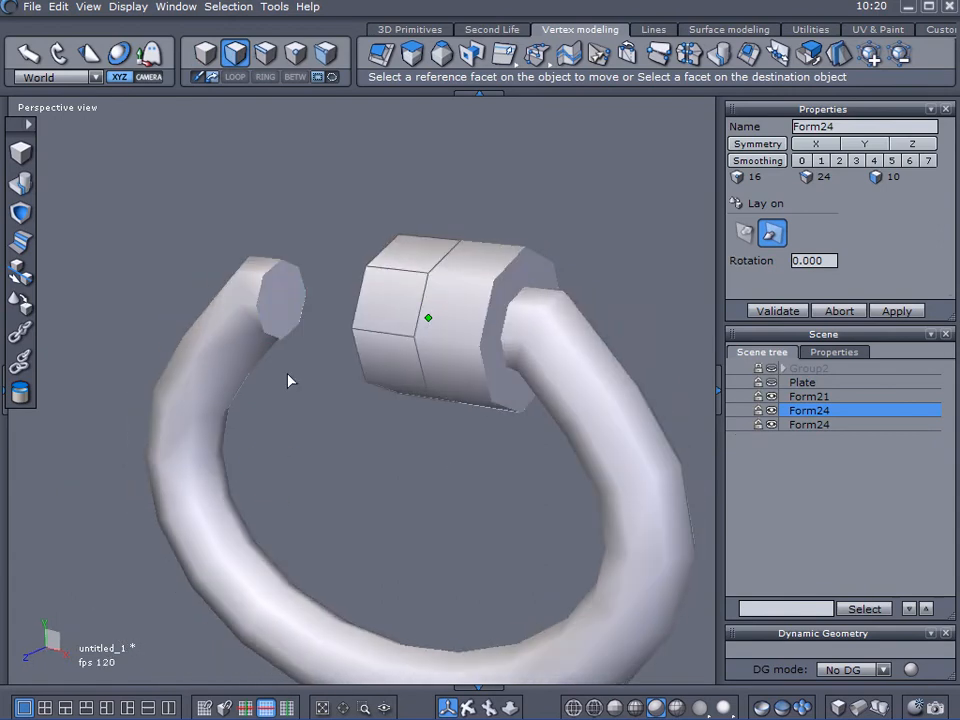
click(297, 300)
click(774, 311)
Duplicate the +X collar and centre the copy between the two collars at X 0.
right_drag(540, 345, 697, 357)
click(506, 298)
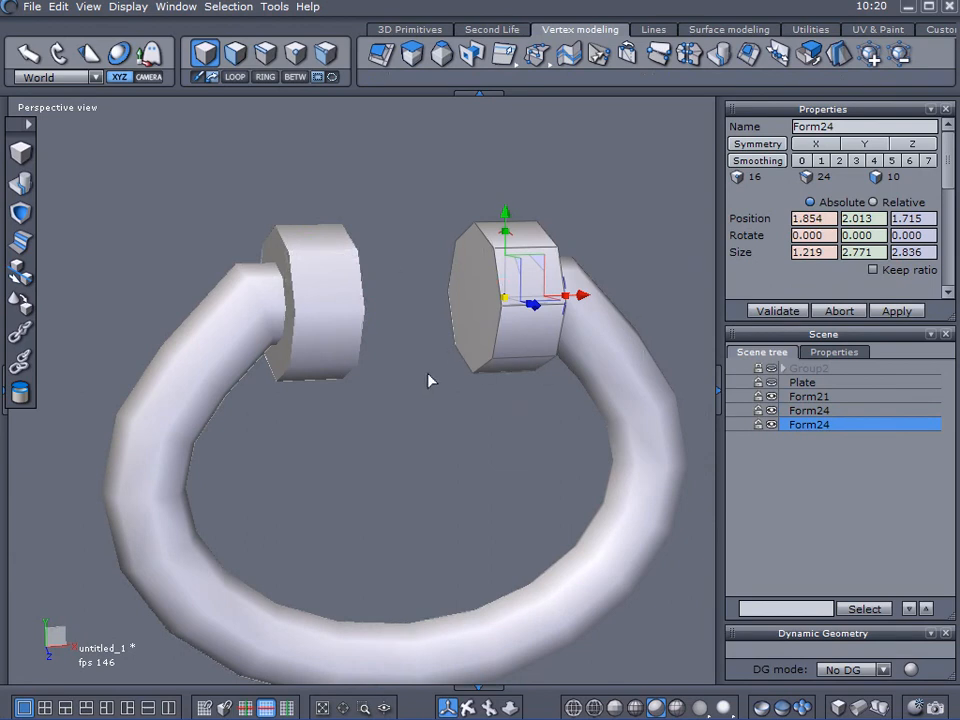
key(ctrl+v)
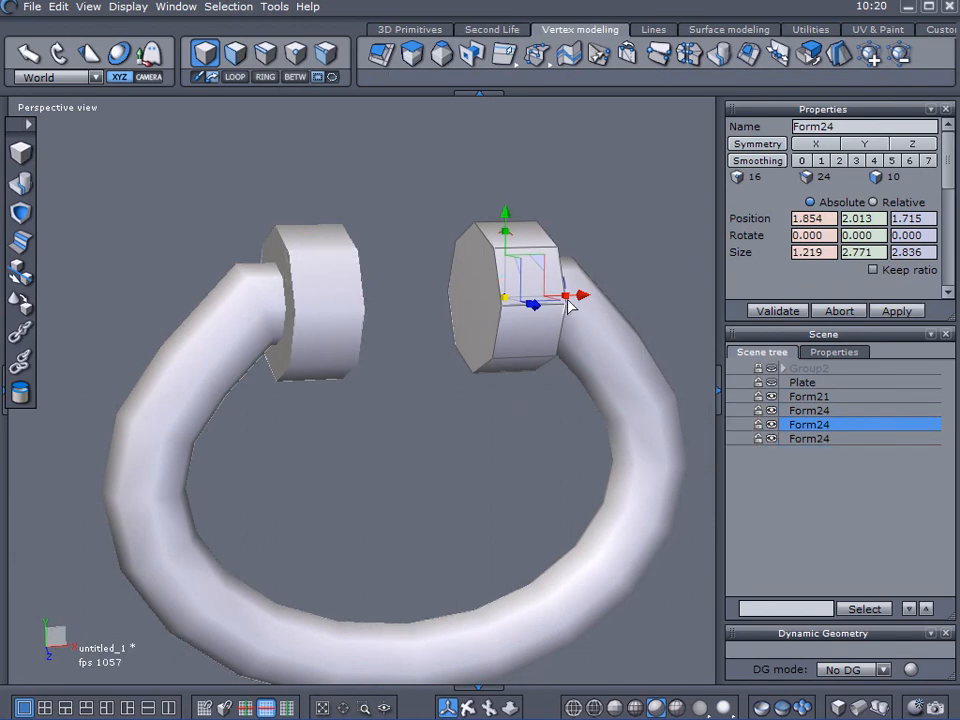
drag(583, 297, 536, 297)
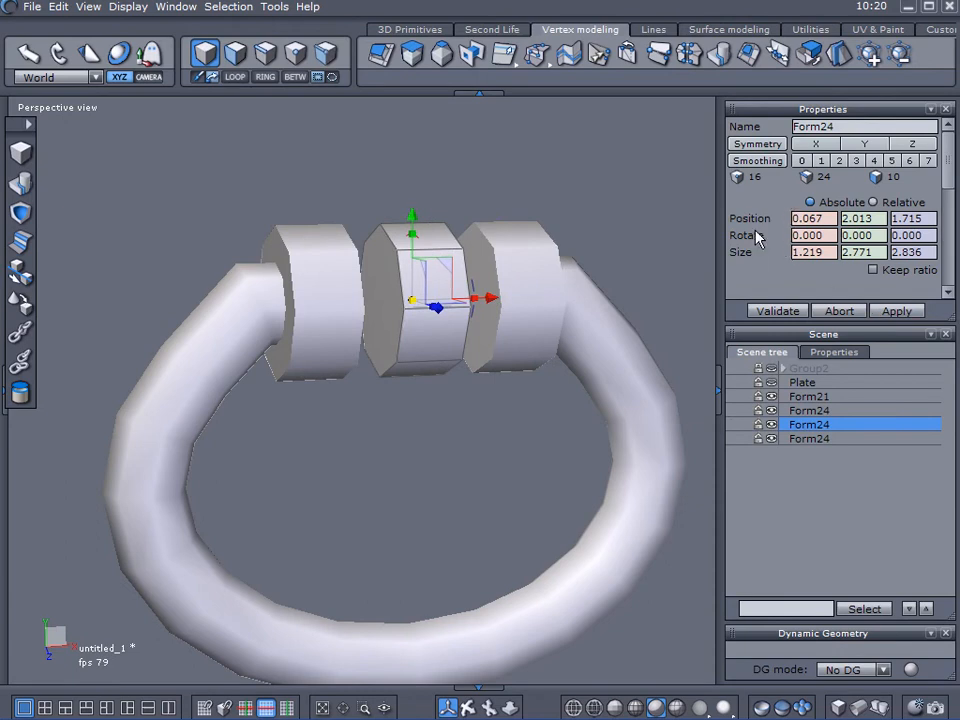
double_click(829, 218)
text(0)
key(Return)
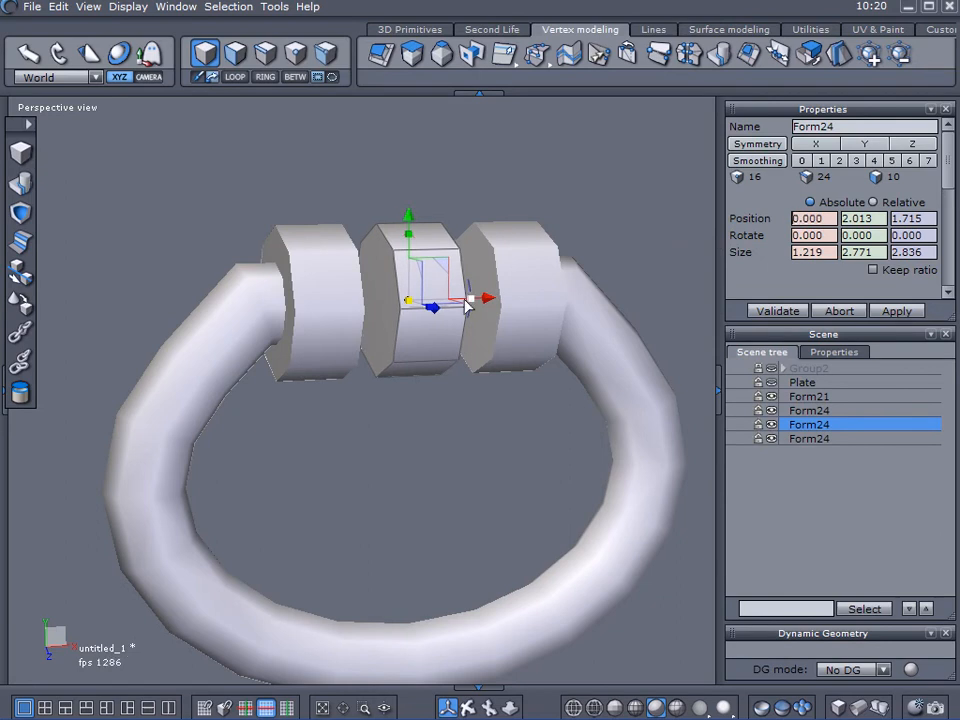
Enlarge the middle collar and stretch it along X to about 2.60 × 4.29 × 4.39 so it overlaps the side collars.
drag(411, 305, 535, 340)
right_drag(535, 333, 449, 360)
drag(474, 304, 497, 360)
right_drag(497, 360, 501, 398)
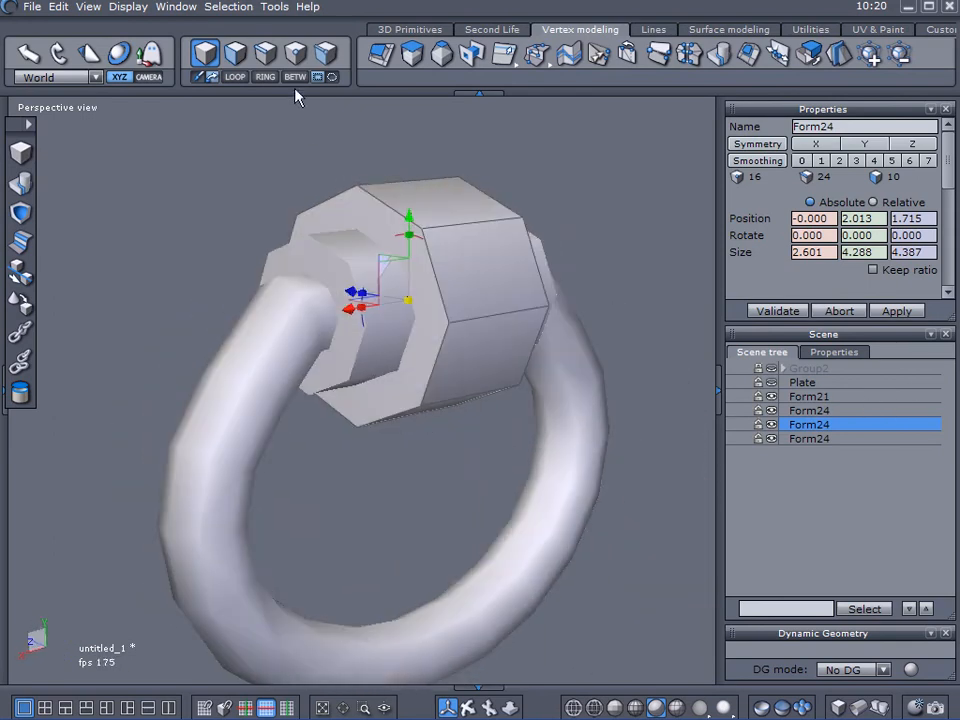
Inset the middle collar's two adjacent rear faces together, using Sweep/Extrude with the faces kept joined.
click(239, 63)
click(483, 278)
shift+click(490, 345)
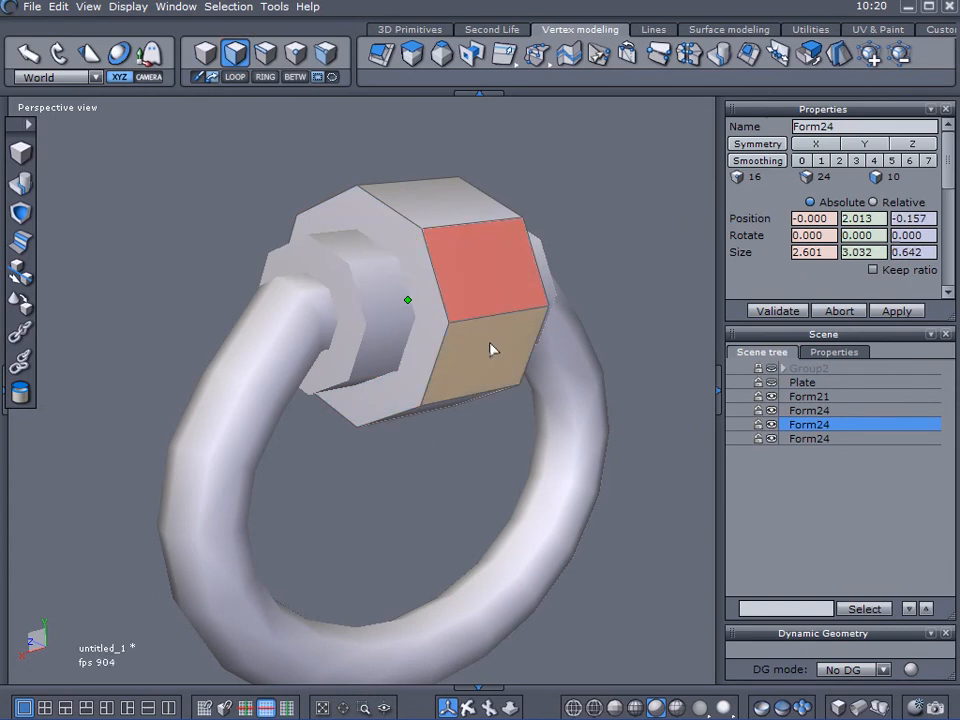
right_drag(420, 368, 264, 283)
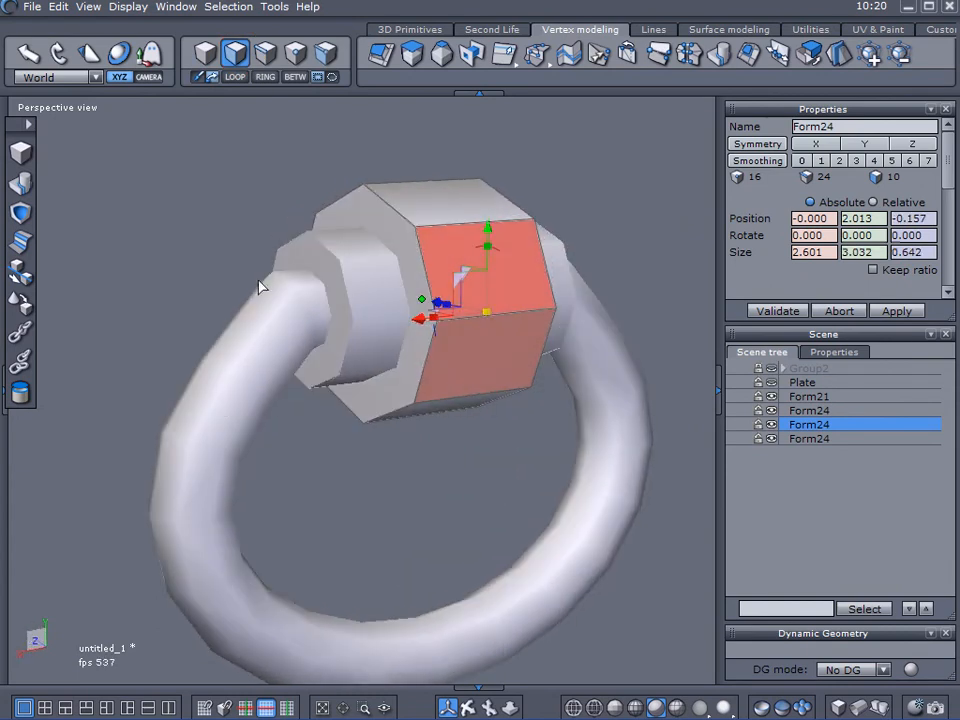
click(412, 57)
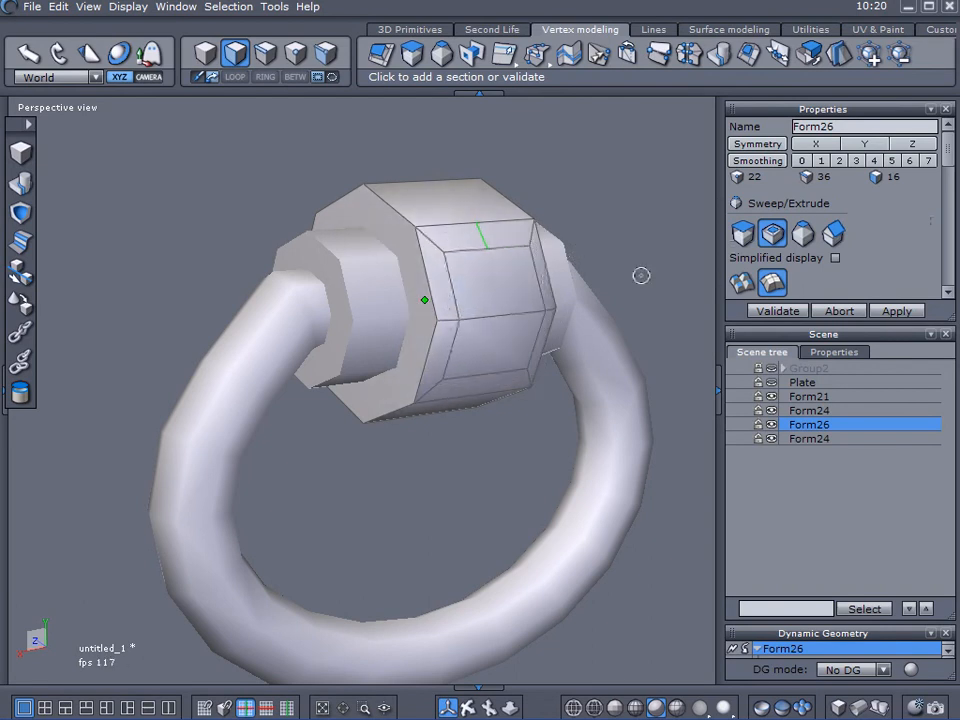
right_drag(587, 278, 524, 242)
key(ctrl)
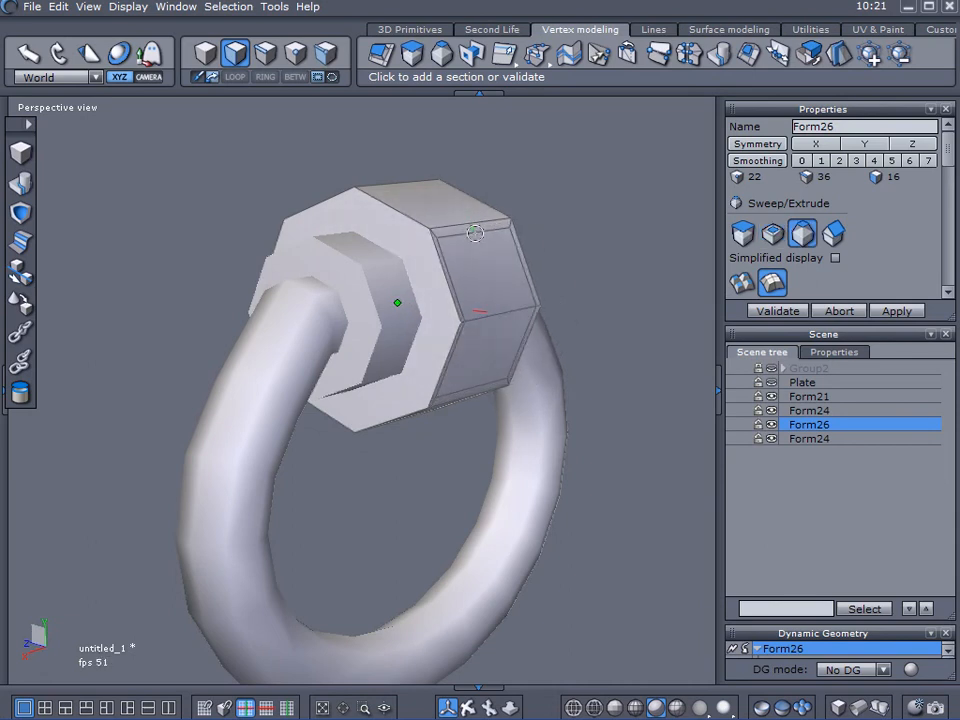
drag(476, 233, 530, 244)
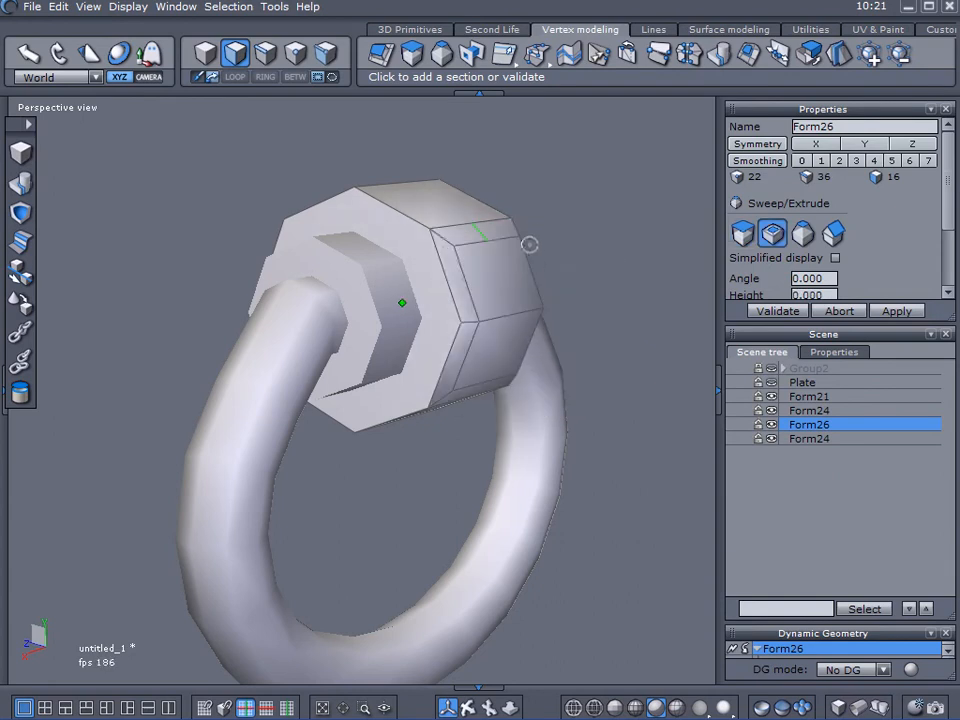
key(shift)
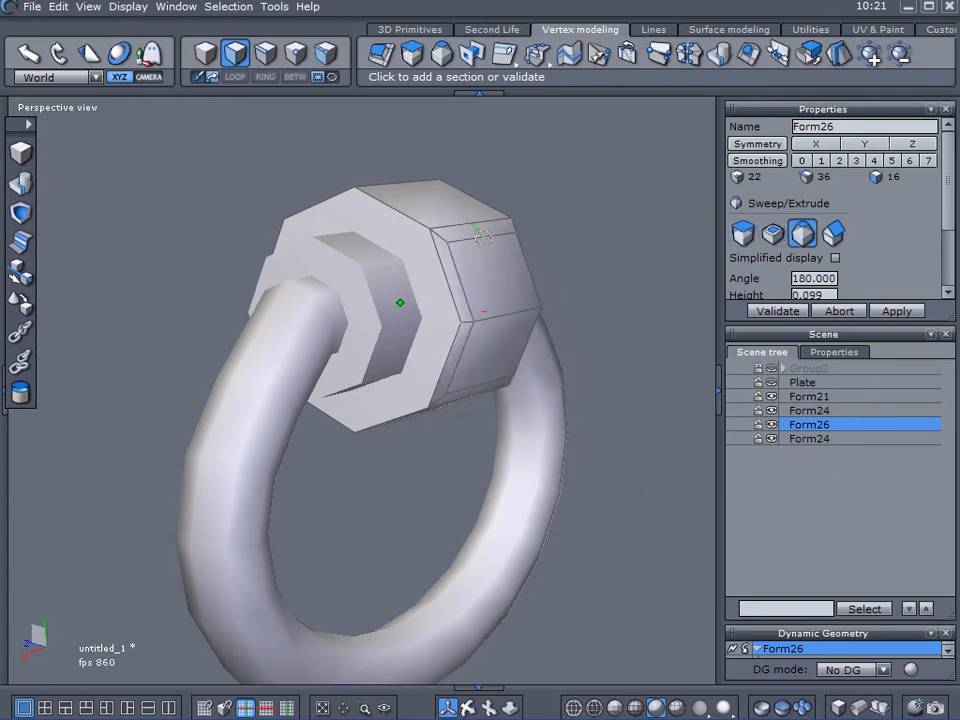
key(ctrl)
Extrude the inset rear faces straight back into a block, making the middle part about 8.82 deep along Z.
key(ctrl)
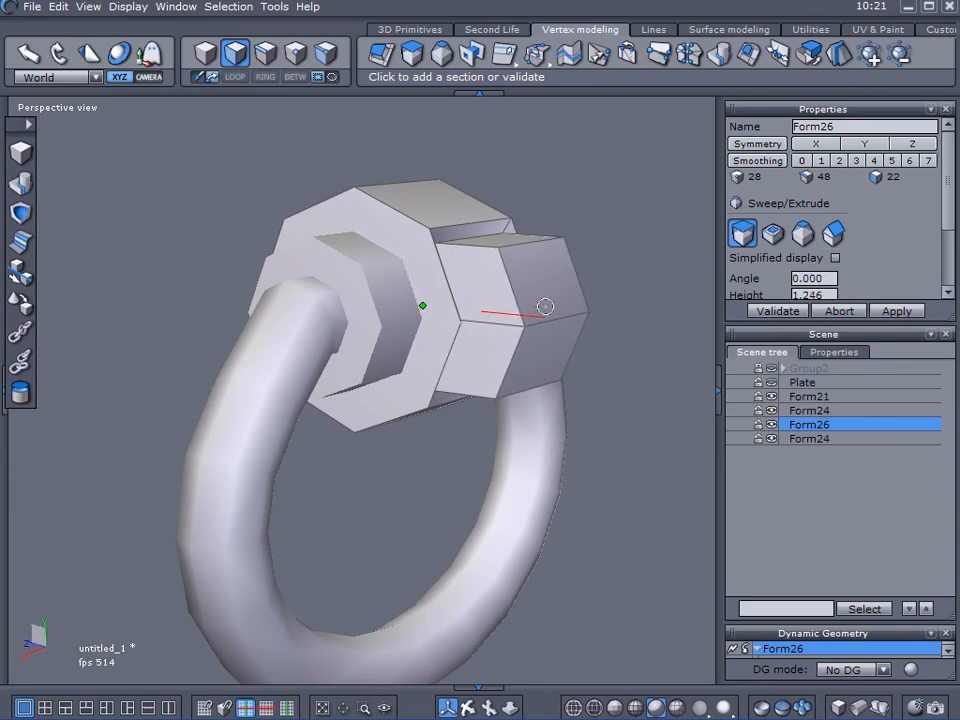
middle_drag(546, 315, 574, 319)
middle_drag(656, 332, 602, 334)
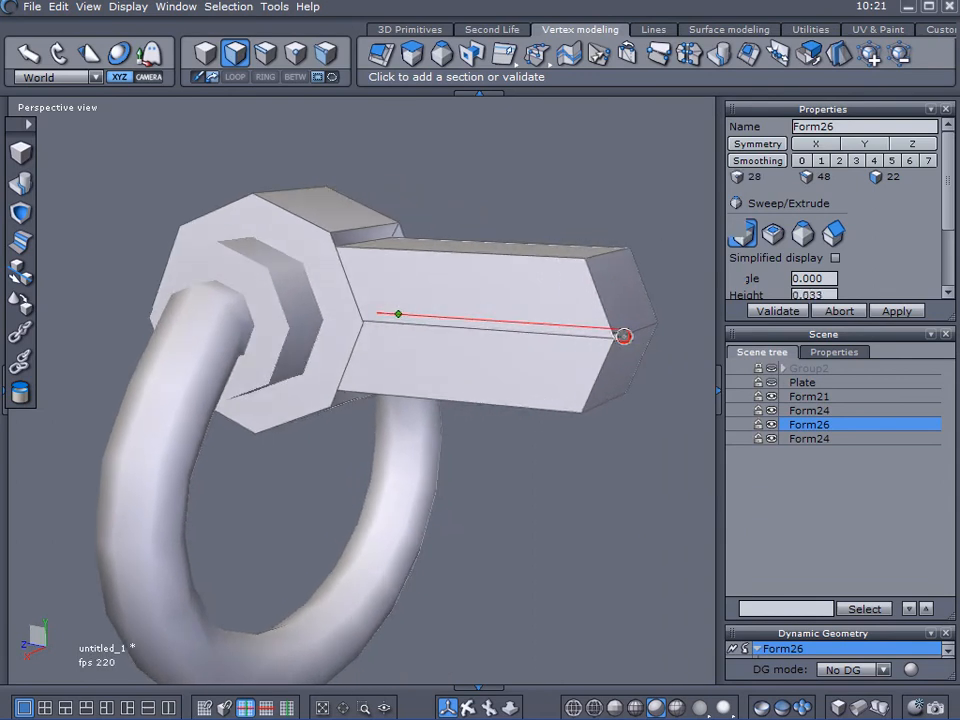
click(776, 311)
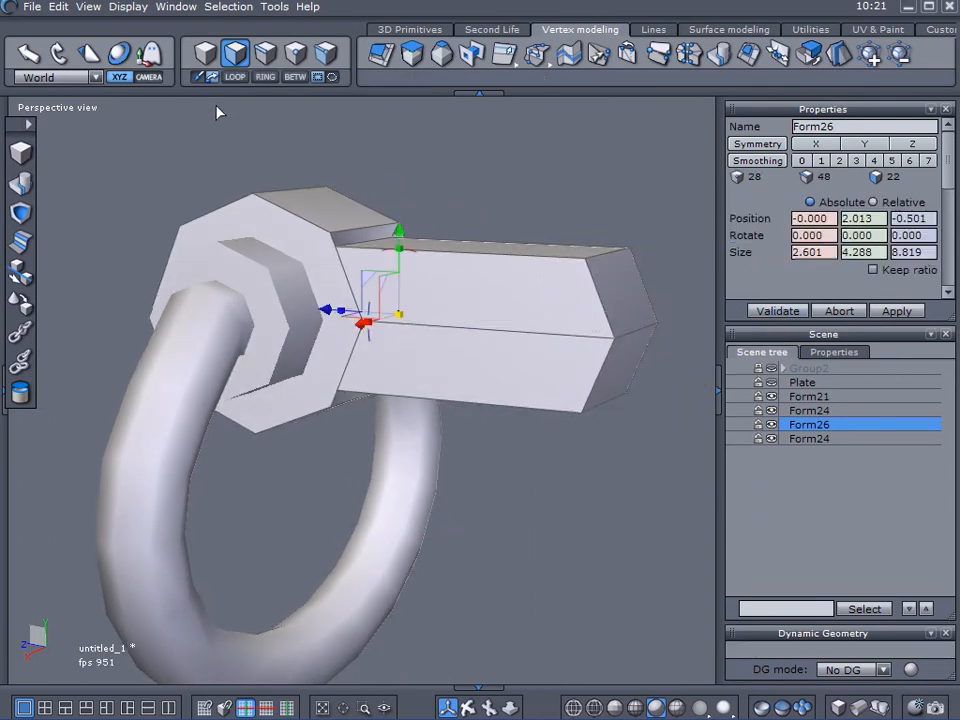
Select all faces of the rear block by growing from its two end faces and move them back to about Z -2.53.
right_drag(448, 240, 499, 326)
click(534, 343)
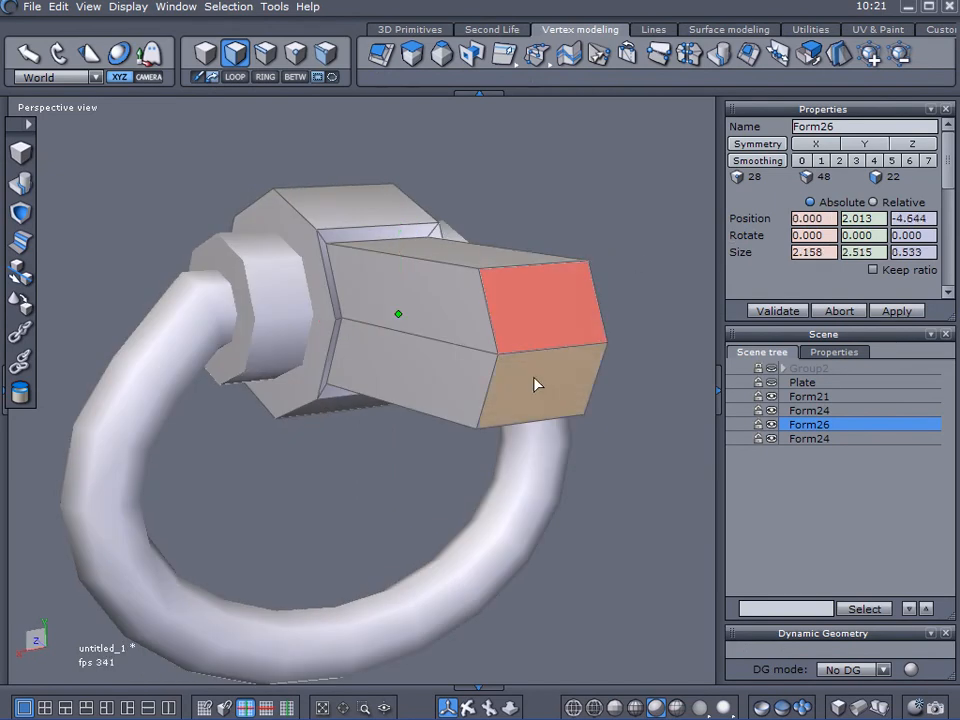
key(plus)
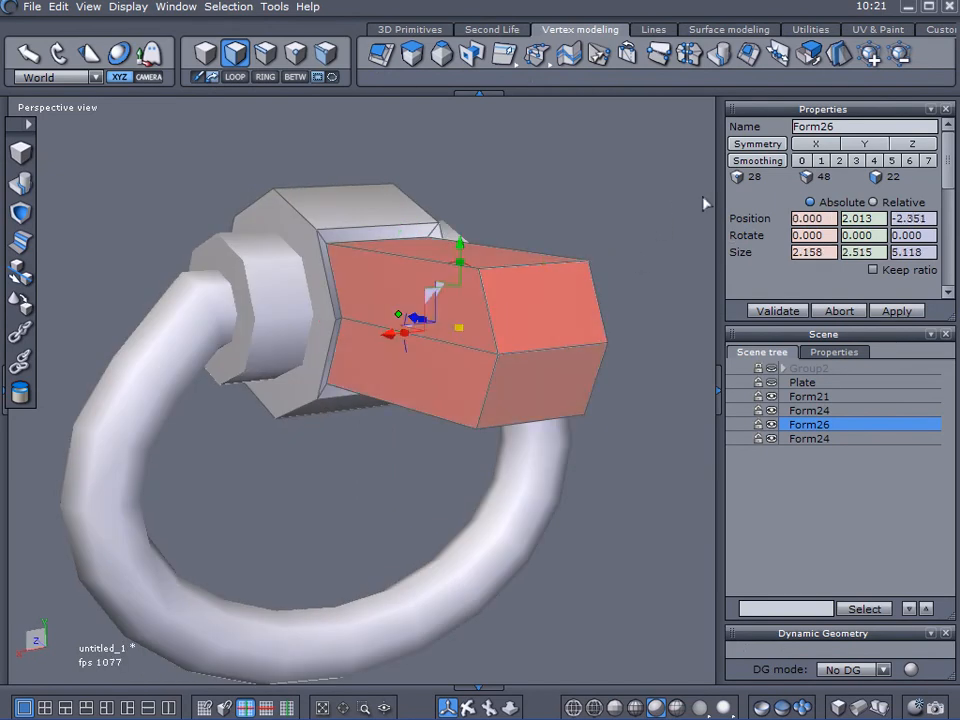
drag(416, 311, 422, 317)
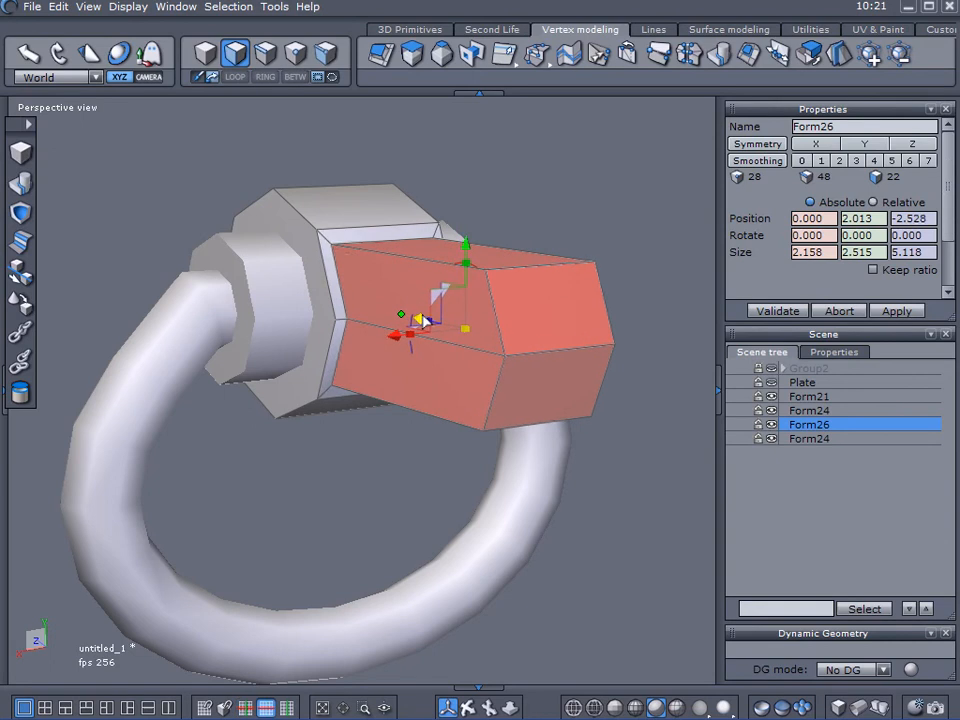
Flatten the rear block's end by selecting its end points and setting their Z size to 0.
right_drag(309, 325, 260, 354)
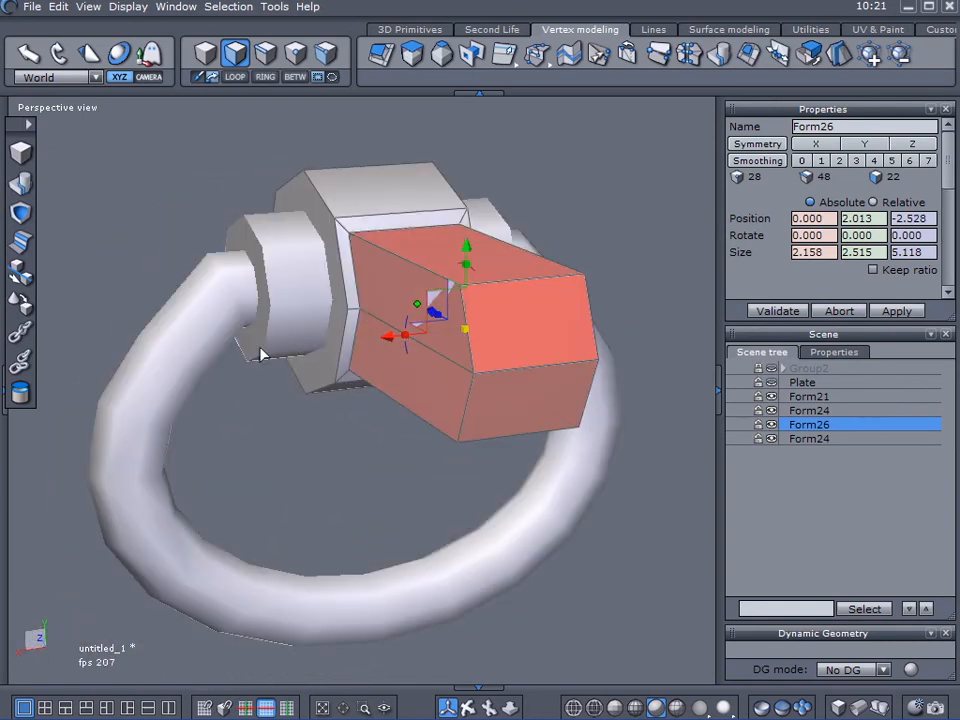
click(298, 62)
right_drag(461, 467, 546, 413)
drag(489, 133, 682, 415)
right_drag(538, 463, 565, 484)
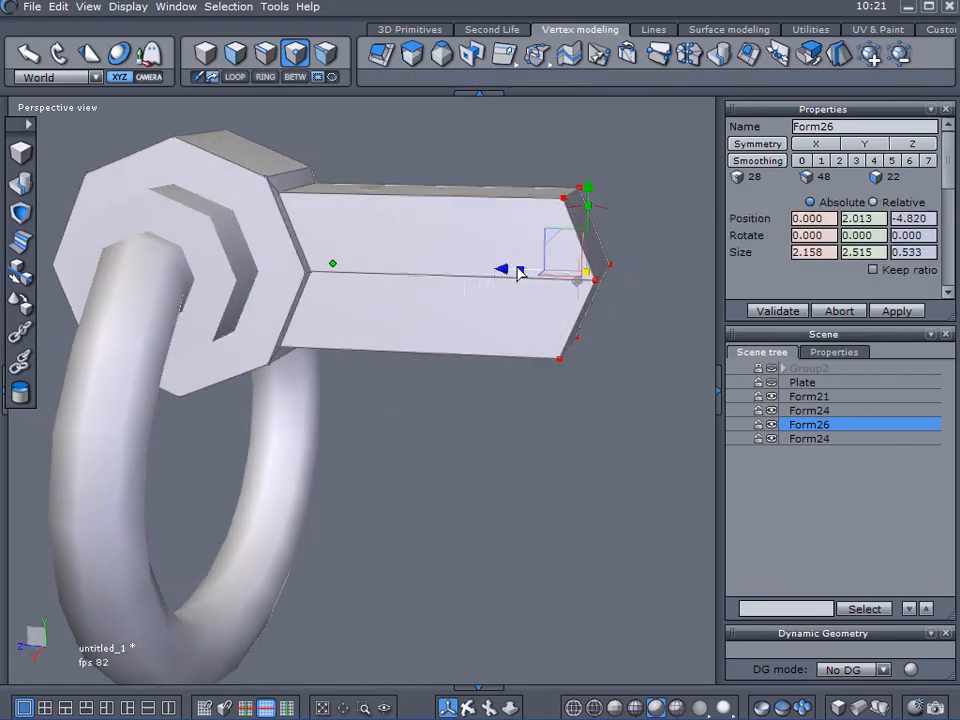
double_click(926, 252)
text(0)
key(Return)
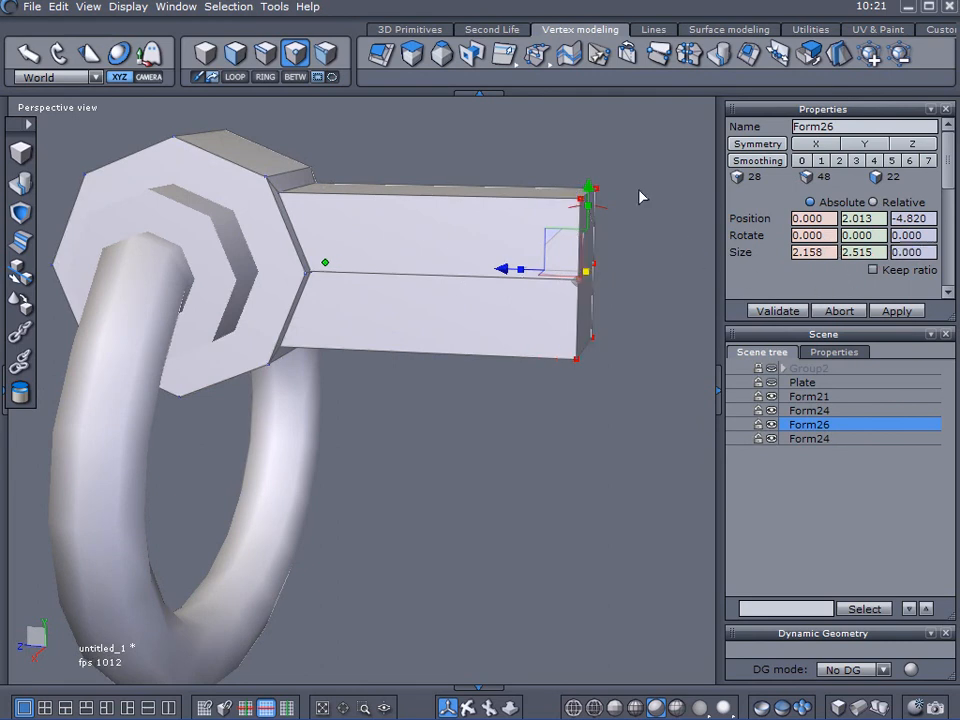
Delete the two flattened end faces of the rear block to leave it open at the back.
click(233, 59)
right_drag(500, 418, 395, 420)
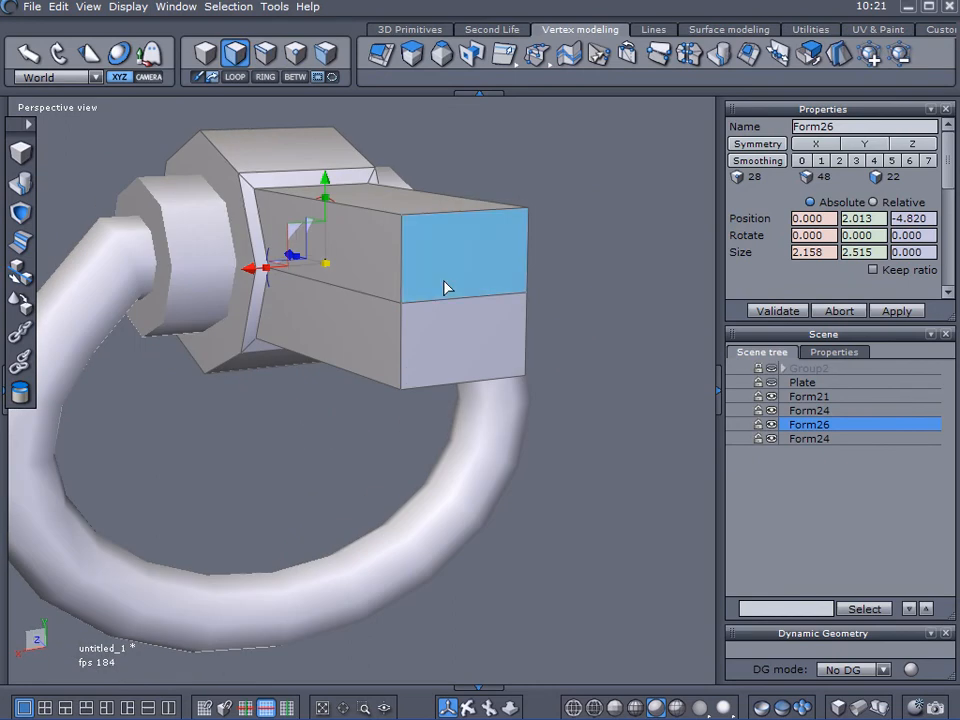
click(457, 252)
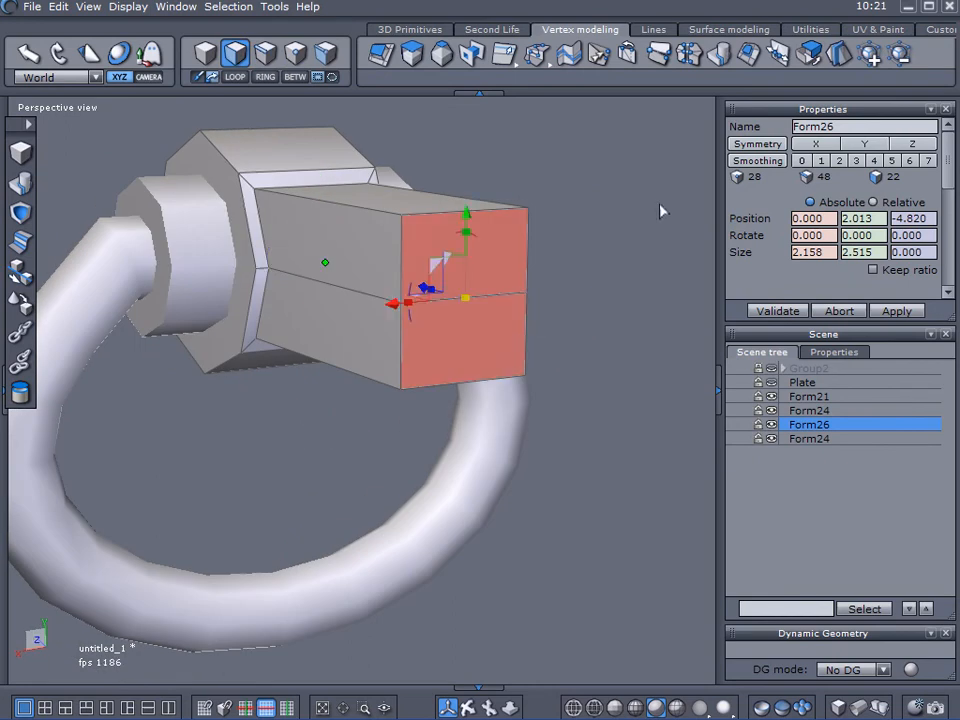
key(Delete)
Slightly inset the octagonal faces on both sides of the middle part with Sweep/Extrude.
right_drag(337, 335, 630, 390)
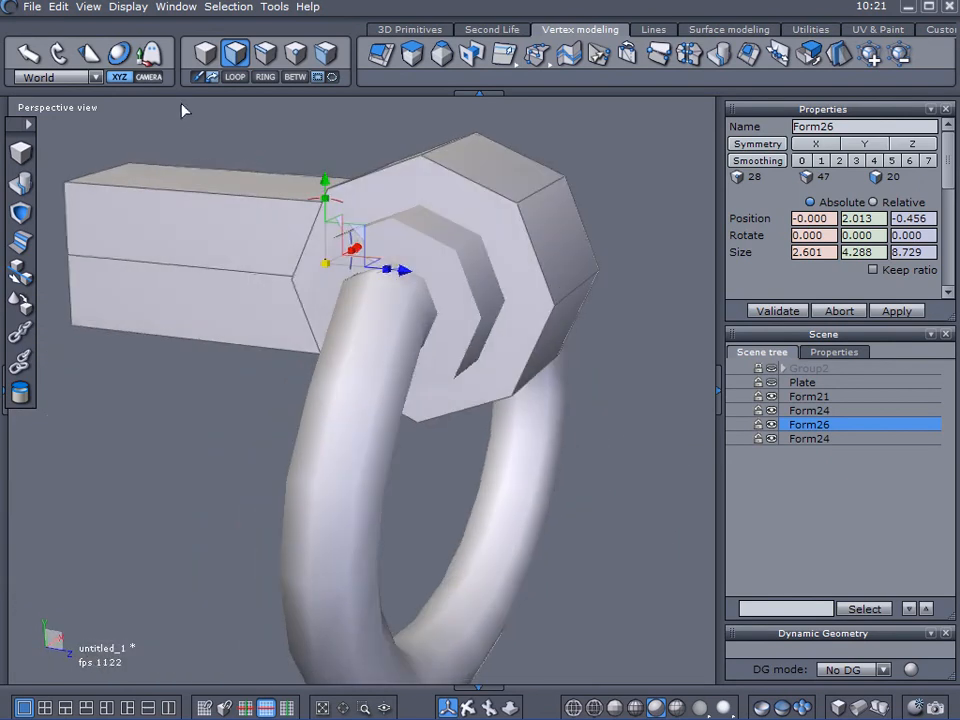
click(453, 194)
right_drag(453, 194, 47, 285)
click(514, 249)
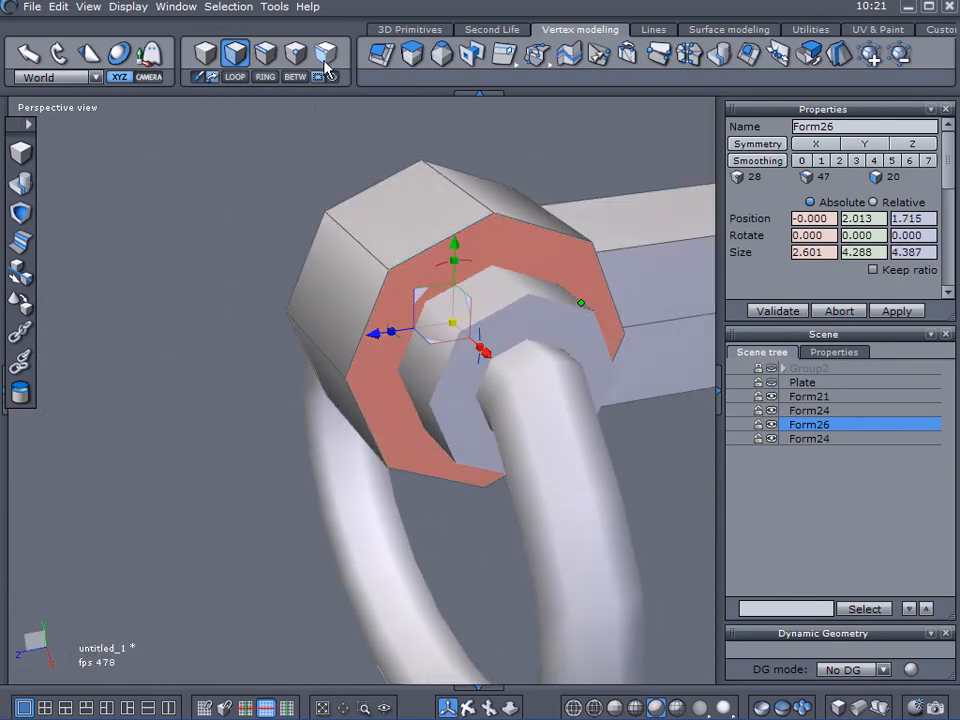
click(424, 66)
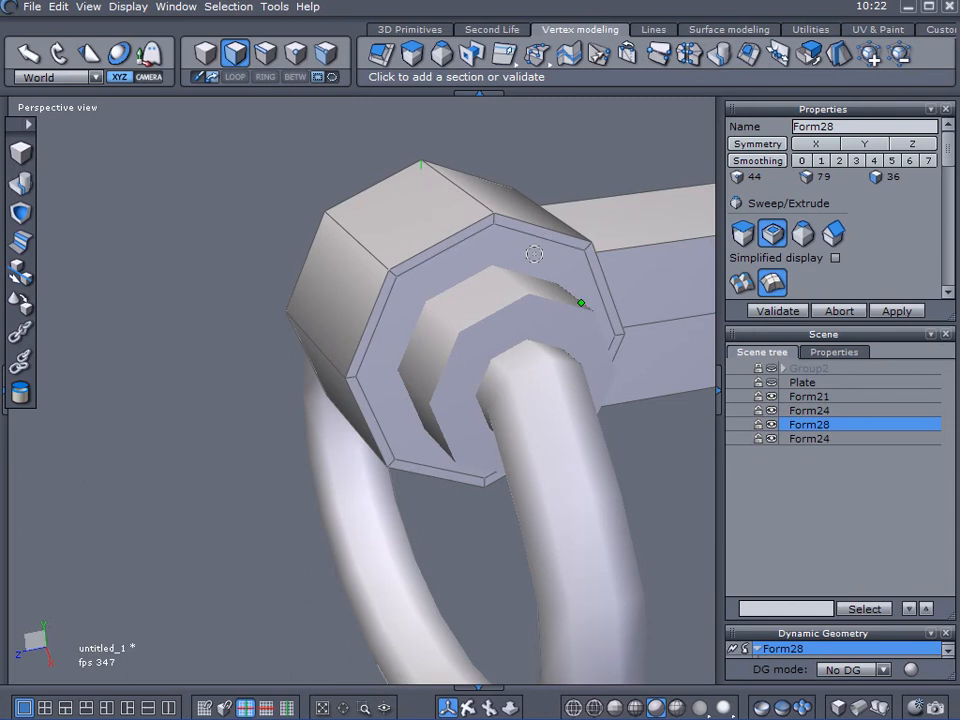
drag(540, 254, 803, 311)
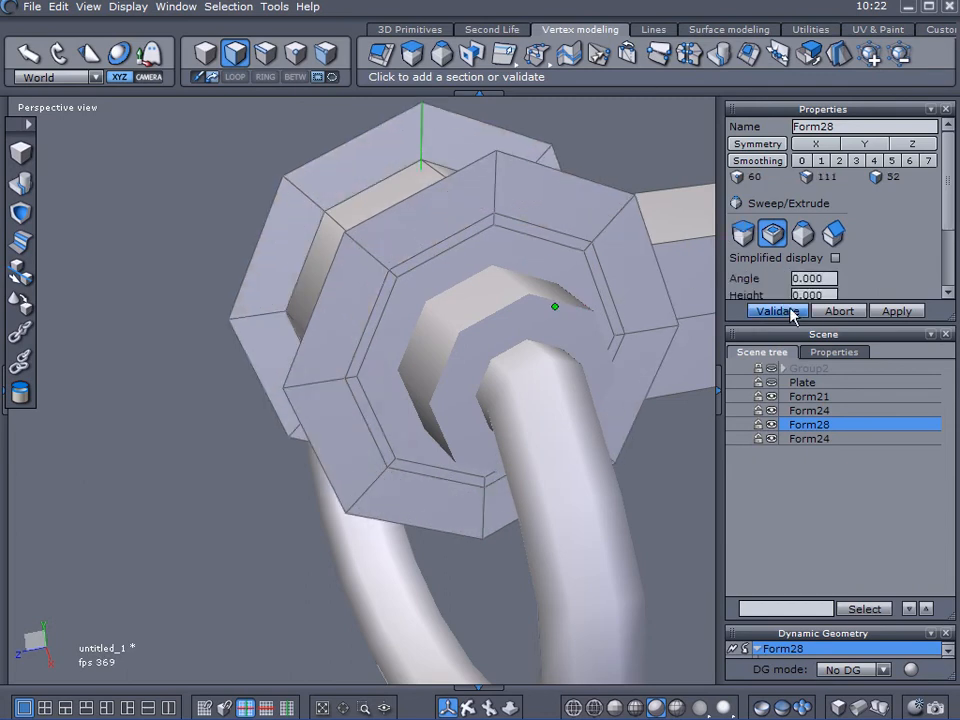
click(790, 311)
Apply level 1 smoothing to the middle part and delete the inset faces on both of its sides.
right_drag(251, 333, 446, 339)
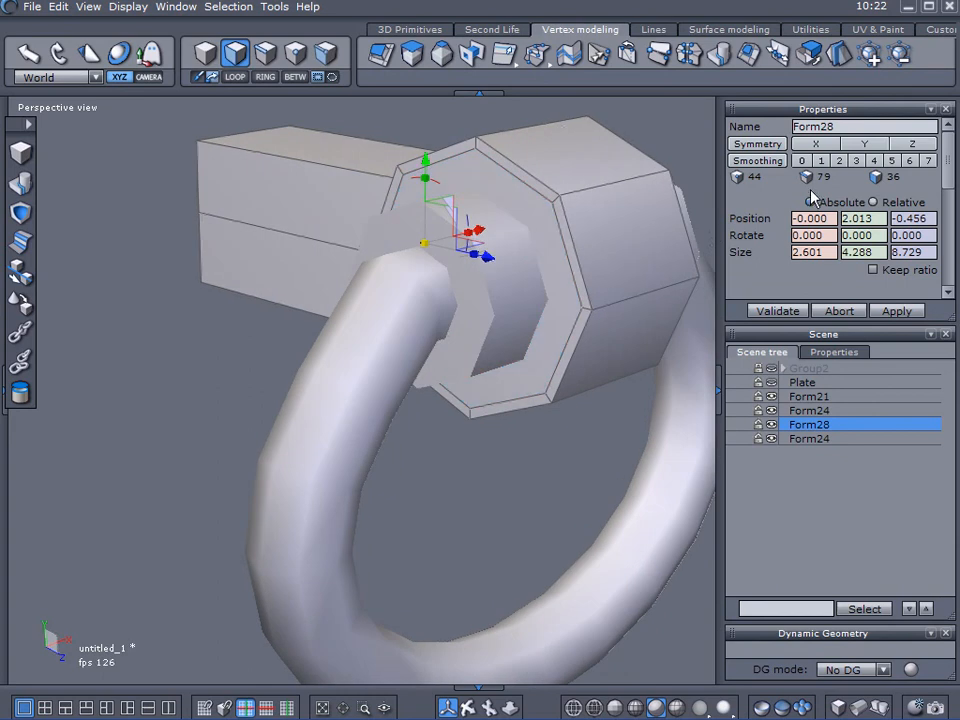
click(820, 161)
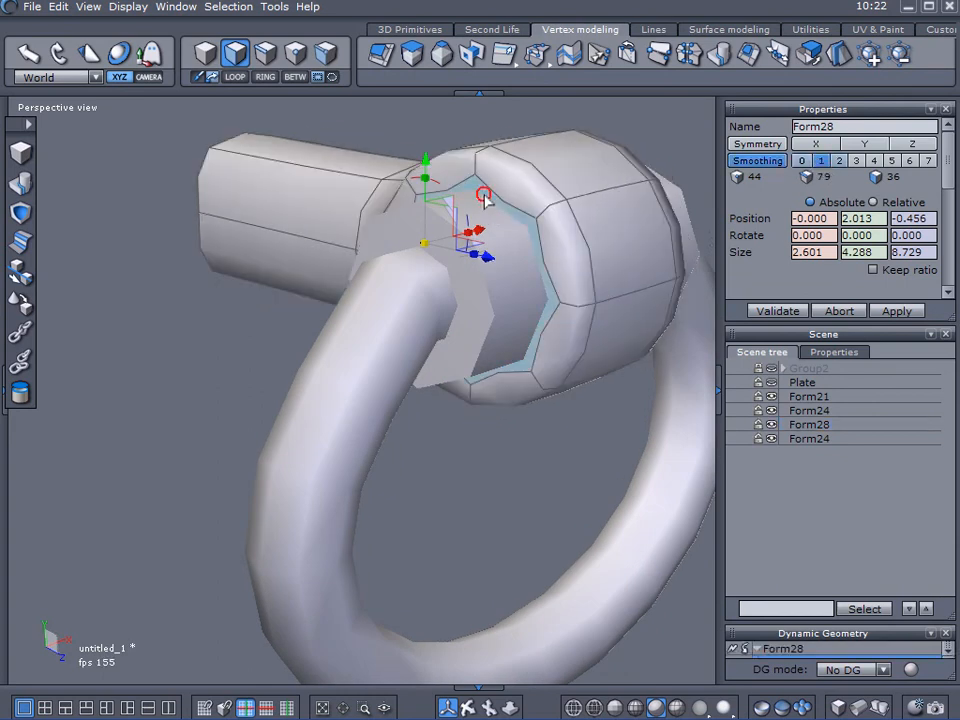
click(485, 197)
right_drag(555, 476, 60, 497)
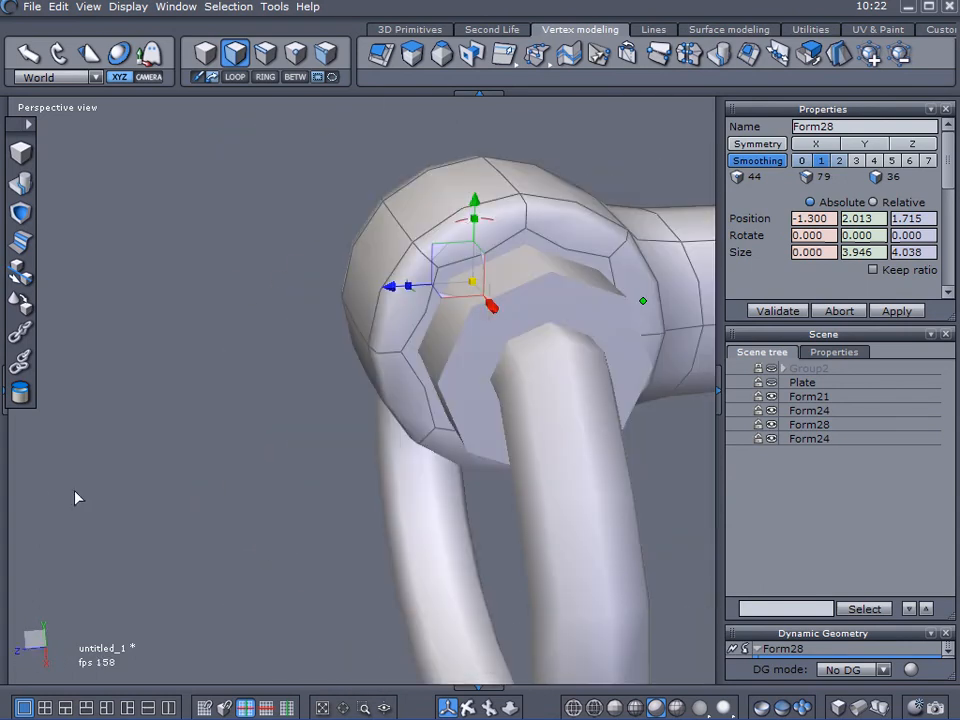
key(Delete)
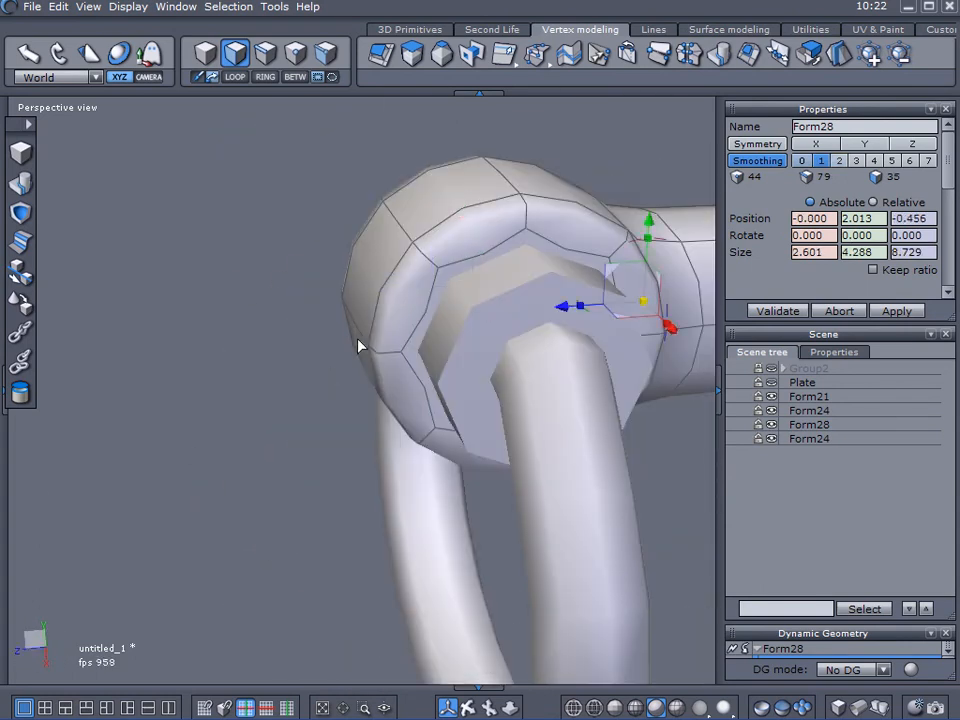
click(527, 252)
key(Delete)
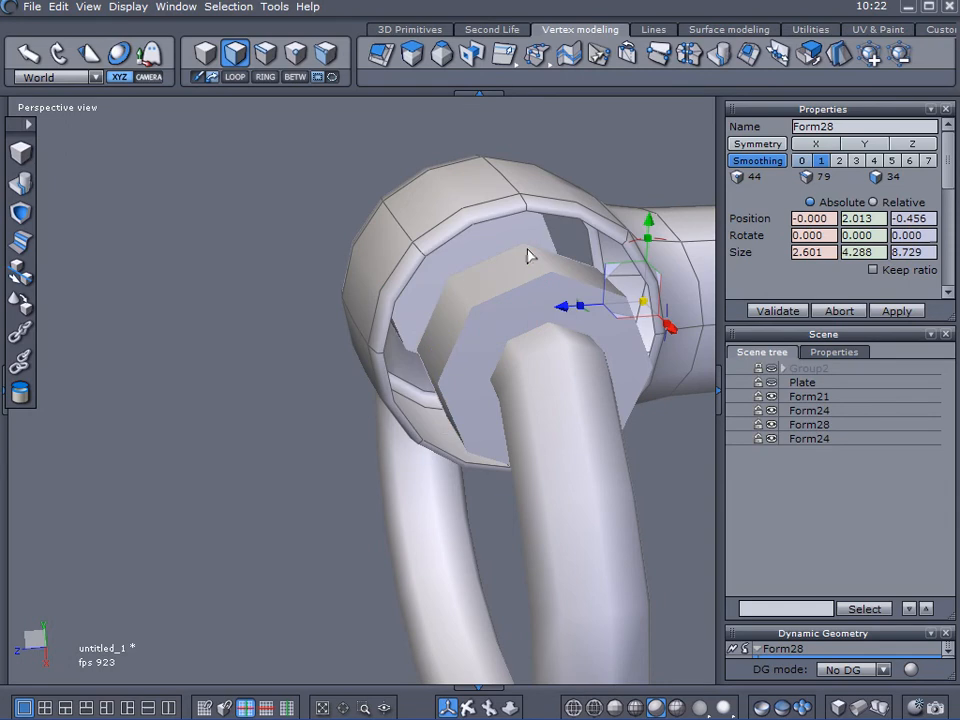
right_drag(204, 306, 251, 284)
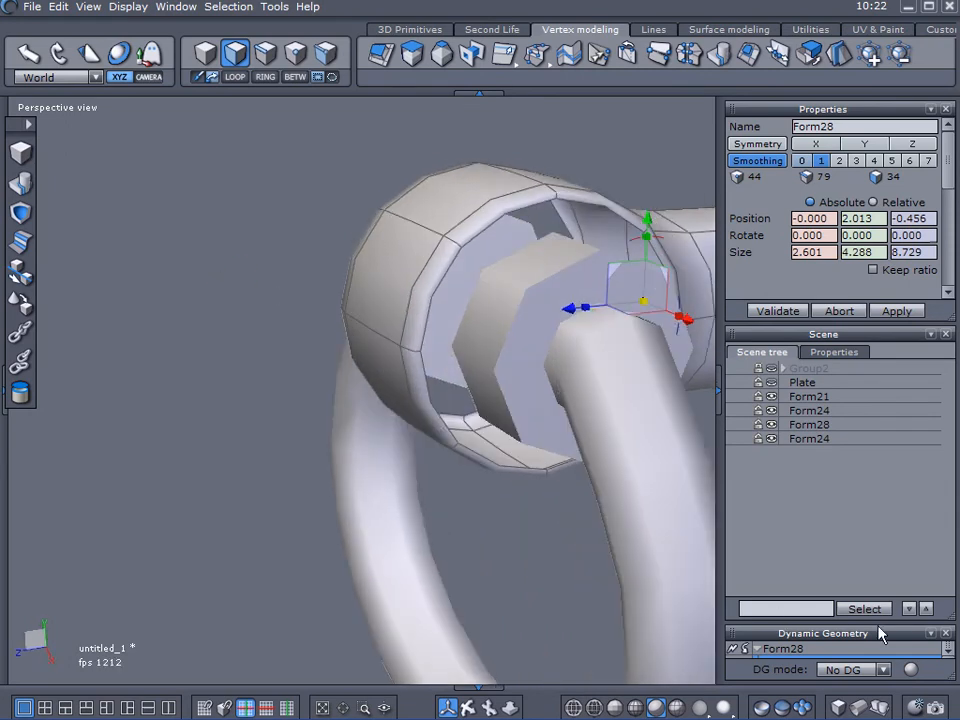
Expand the dynamic geometry list and collapse the middle part's smoothing into real geometry.
drag(944, 625, 945, 532)
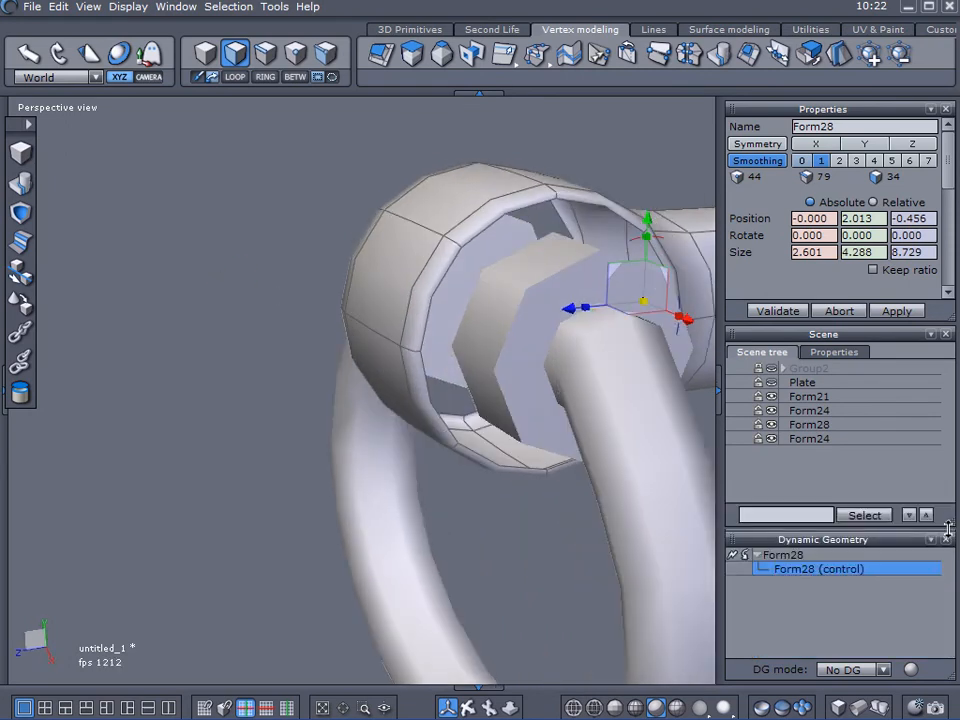
click(735, 553)
middle_drag(505, 452, 401, 449)
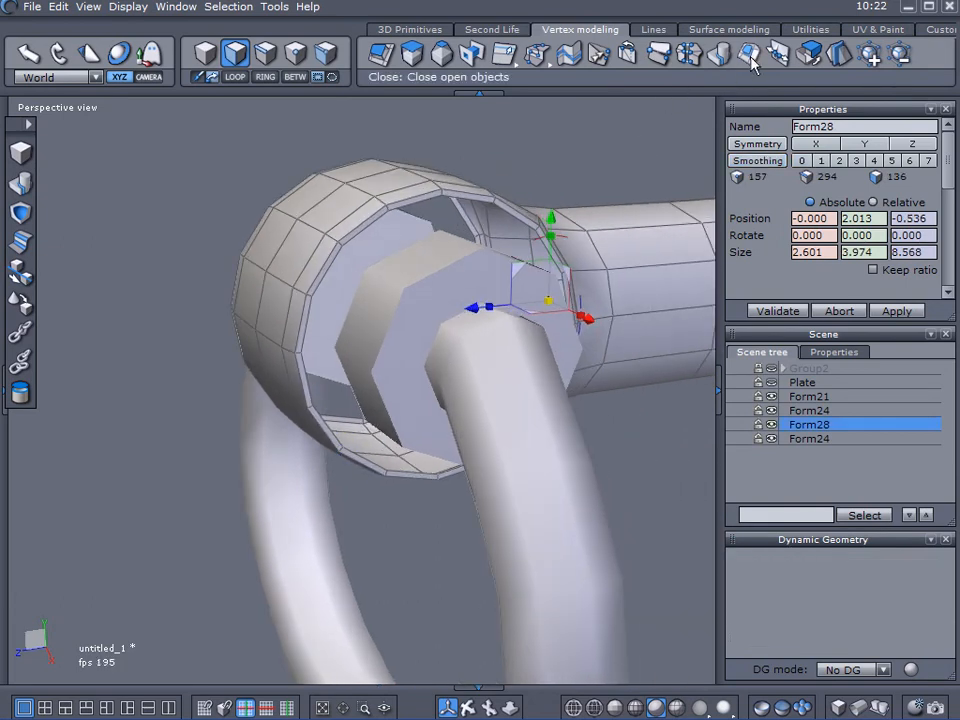
Cap both side openings of the middle part with the Close tool, leaving the rear end open.
click(566, 52)
click(452, 210)
middle_drag(453, 214, 670, 300)
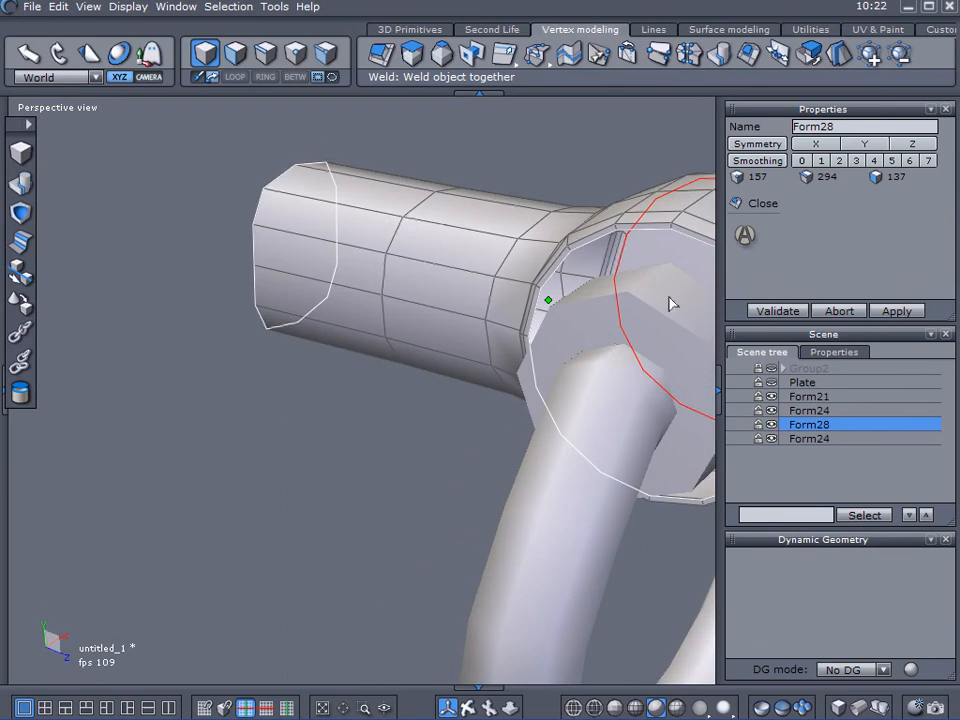
click(782, 311)
middle_drag(512, 339, 365, 400)
Select the knocker ring and hide both end collars and the middle part.
click(771, 450)
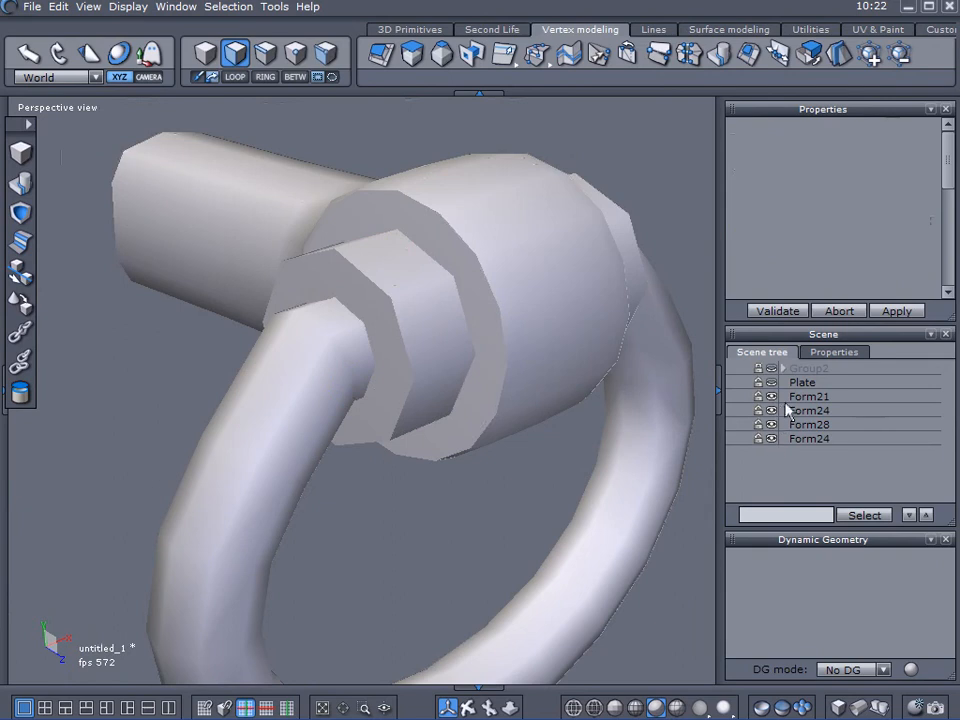
click(789, 396)
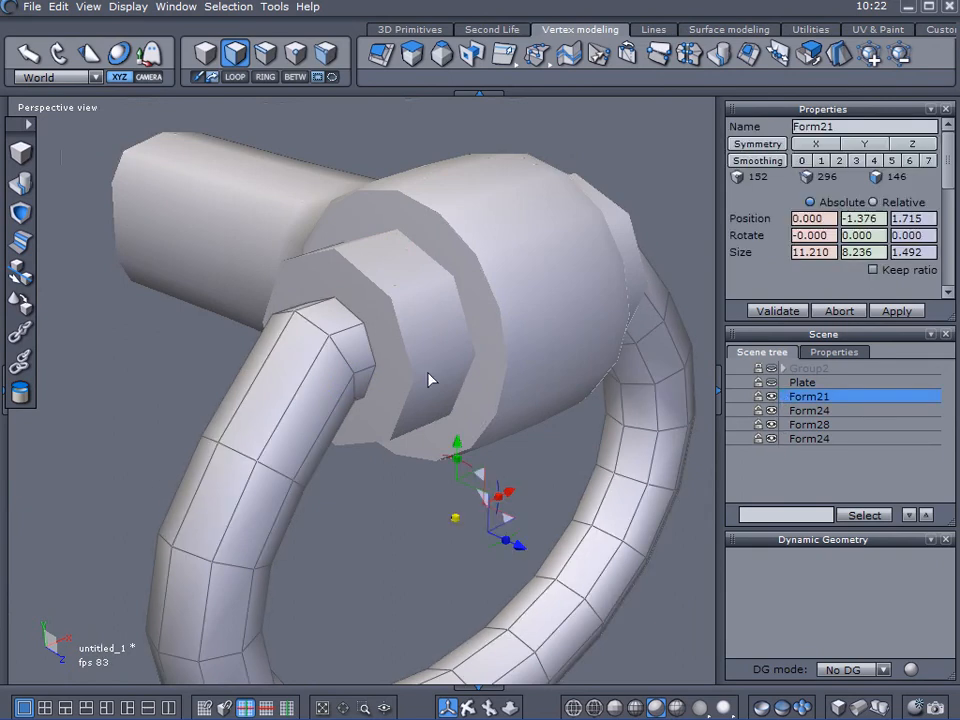
click(772, 412)
click(772, 424)
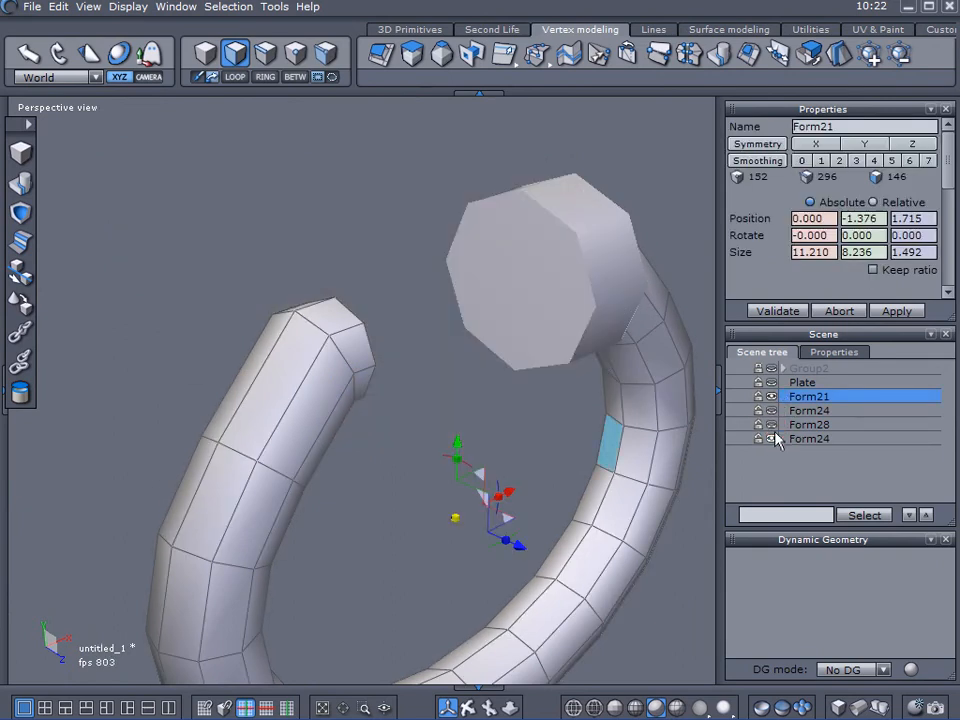
click(772, 438)
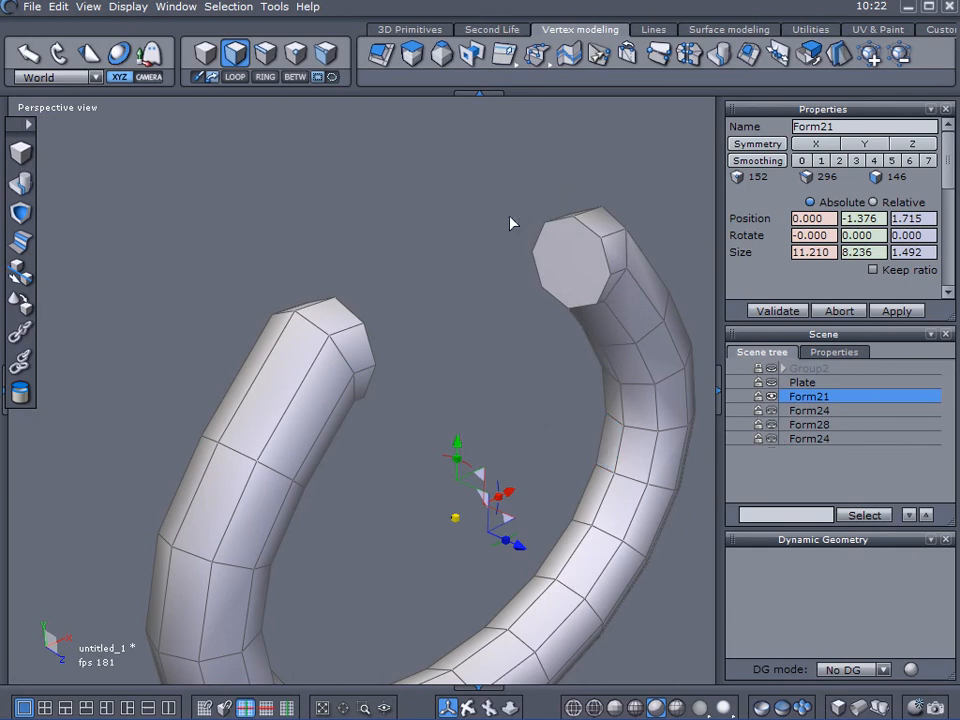
Delete the cap faces at both ends of the knocker ring.
click(568, 264)
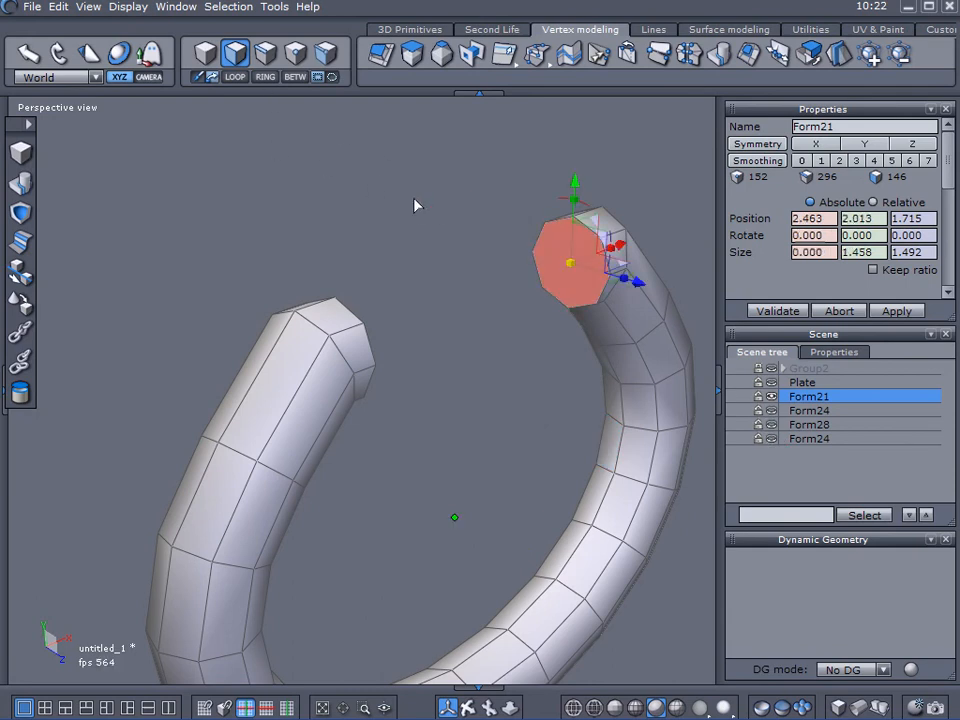
click(420, 226)
right_drag(444, 357, 100, 367)
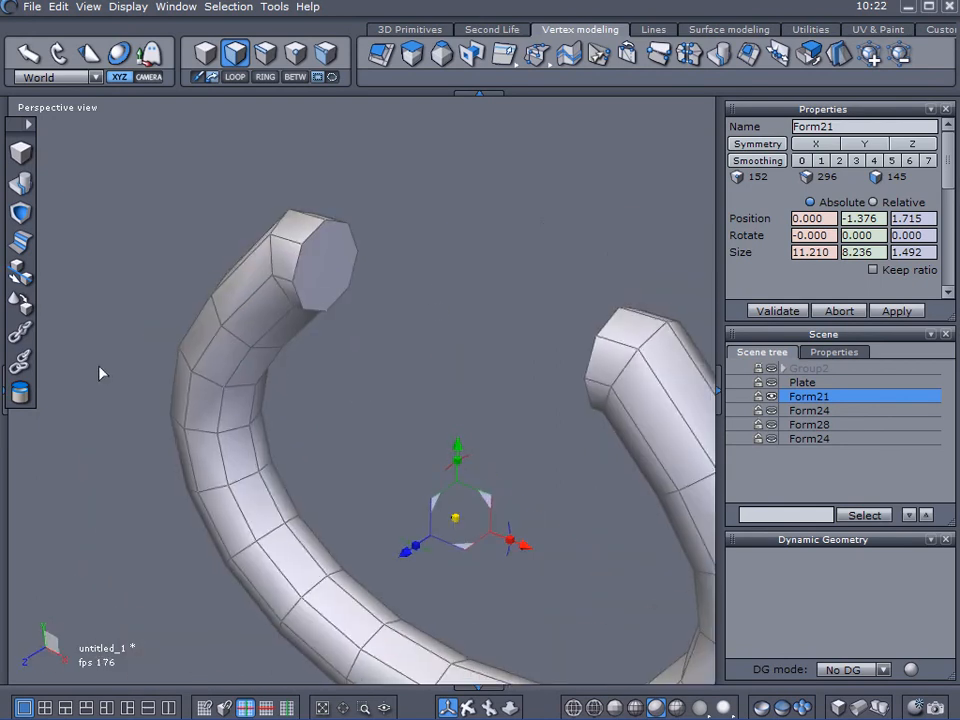
click(309, 282)
click(526, 249)
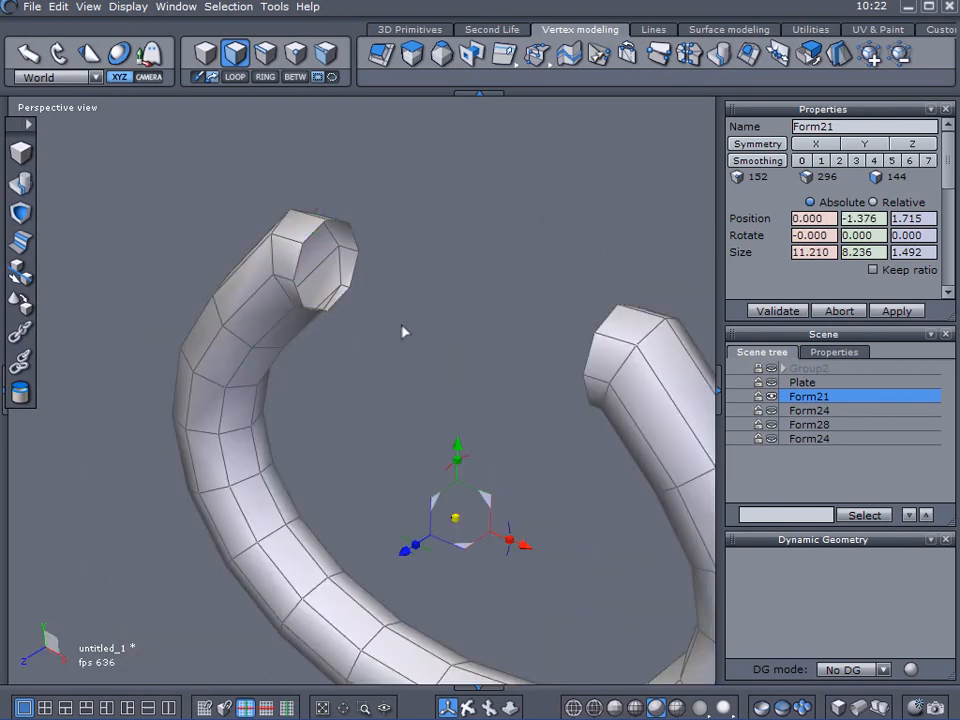
right_drag(420, 355, 565, 306)
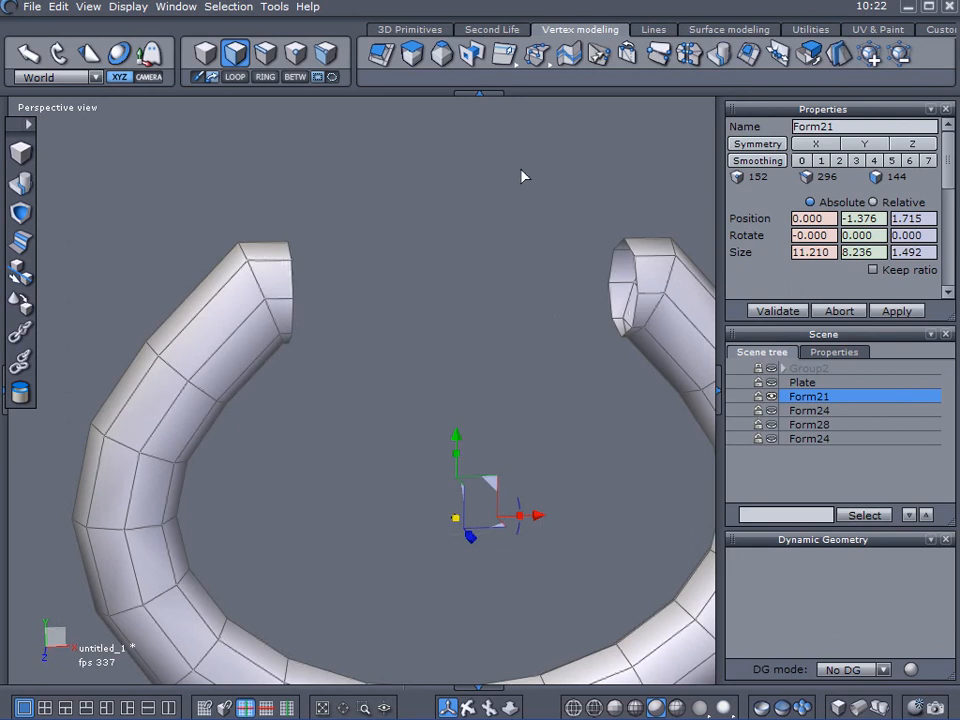
Show both end collars and the middle part again.
click(771, 411)
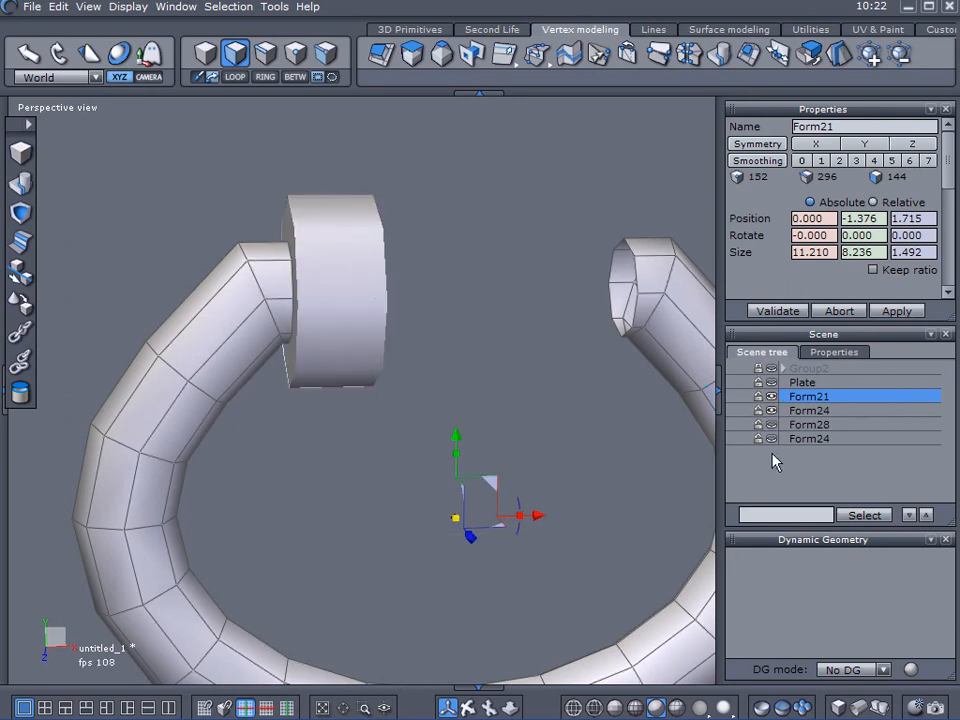
click(771, 425)
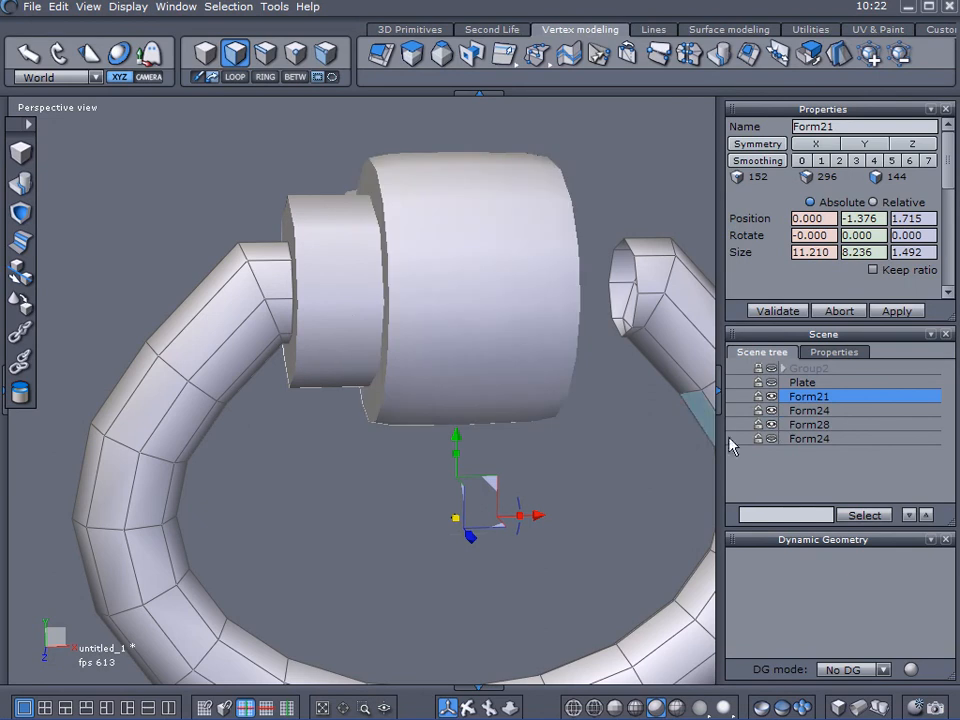
click(771, 440)
right_drag(436, 456, 503, 448)
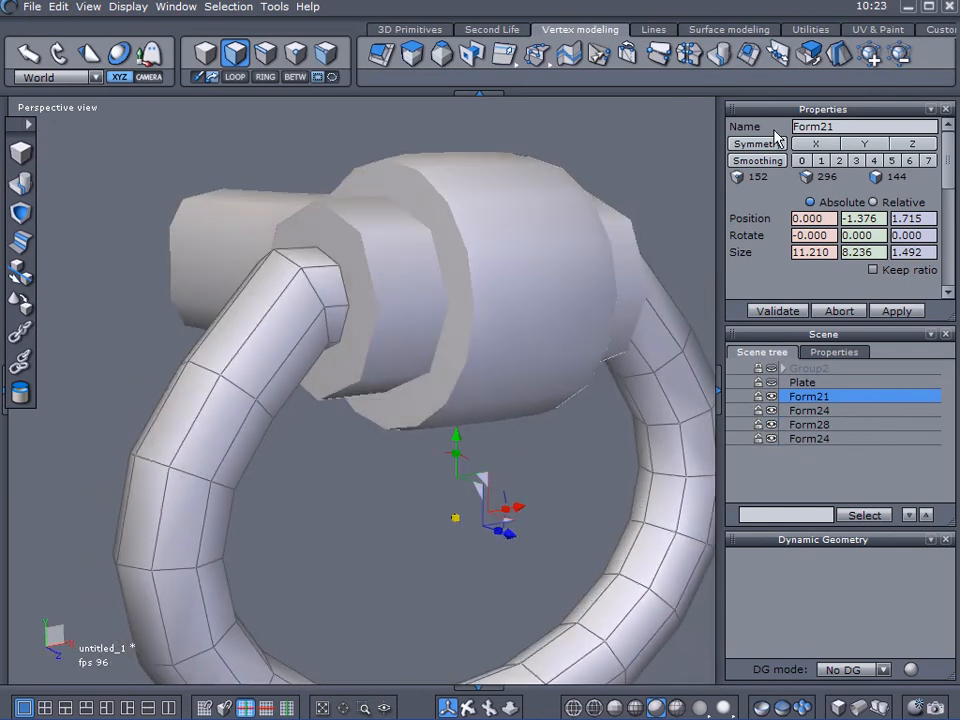
Apply level 1 smoothing to the knocker ring and collapse it into real geometry.
click(831, 161)
right_drag(436, 411, 373, 428)
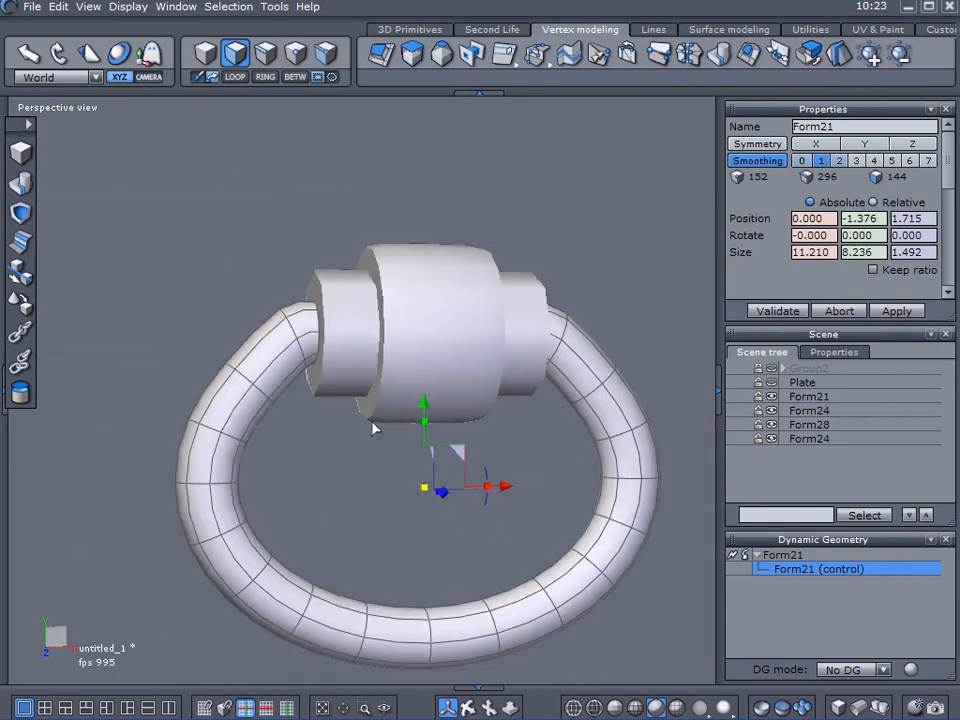
click(744, 556)
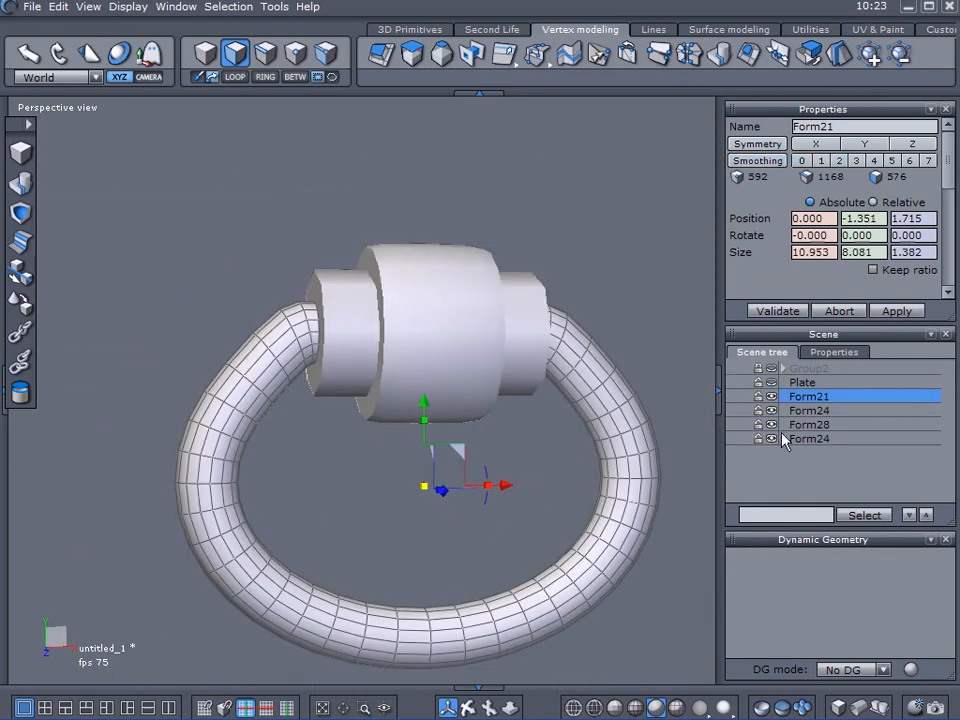
Show the plate and shorten the middle part's rear shaft by deleting the edge loop at its open end.
click(771, 383)
right_drag(368, 428, 694, 447)
click(249, 366)
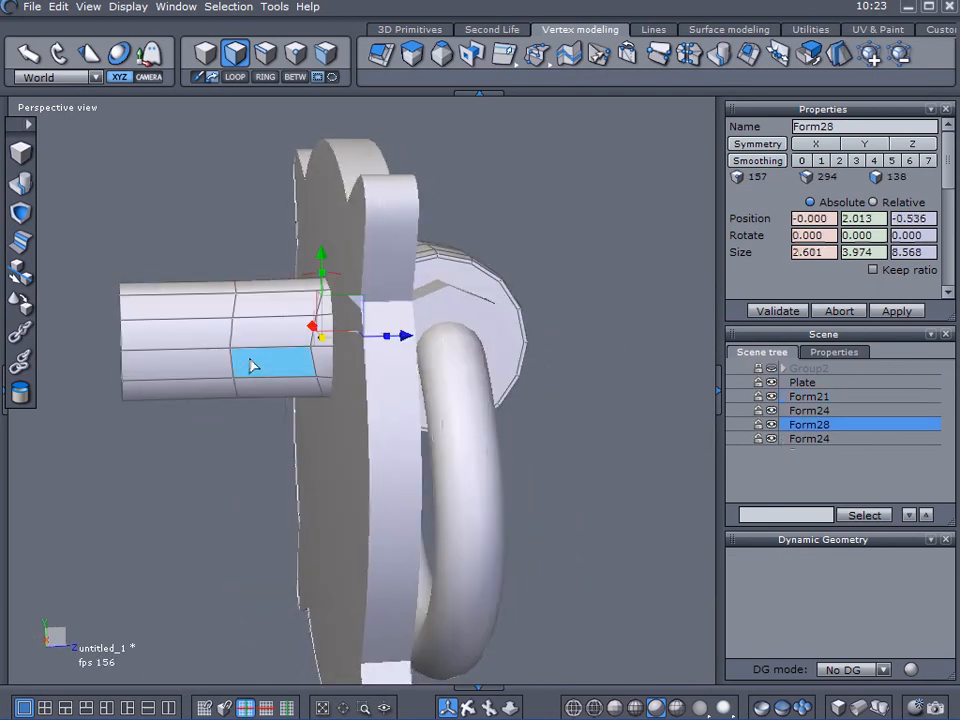
right_drag(174, 390, 279, 418)
click(265, 53)
right_drag(296, 197, 386, 285)
drag(204, 216, 336, 457)
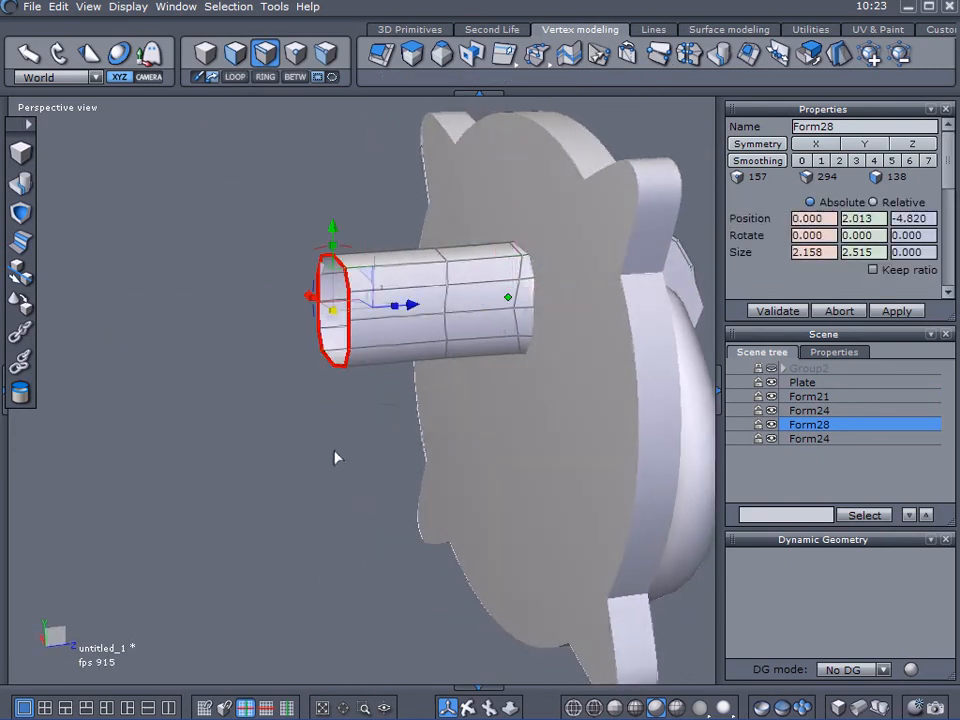
key(Delete)
Flatten the shortened shaft's open end by selecting its edge loop and setting its Z size to 0.
drag(353, 214, 462, 367)
right_drag(351, 409, 260, 428)
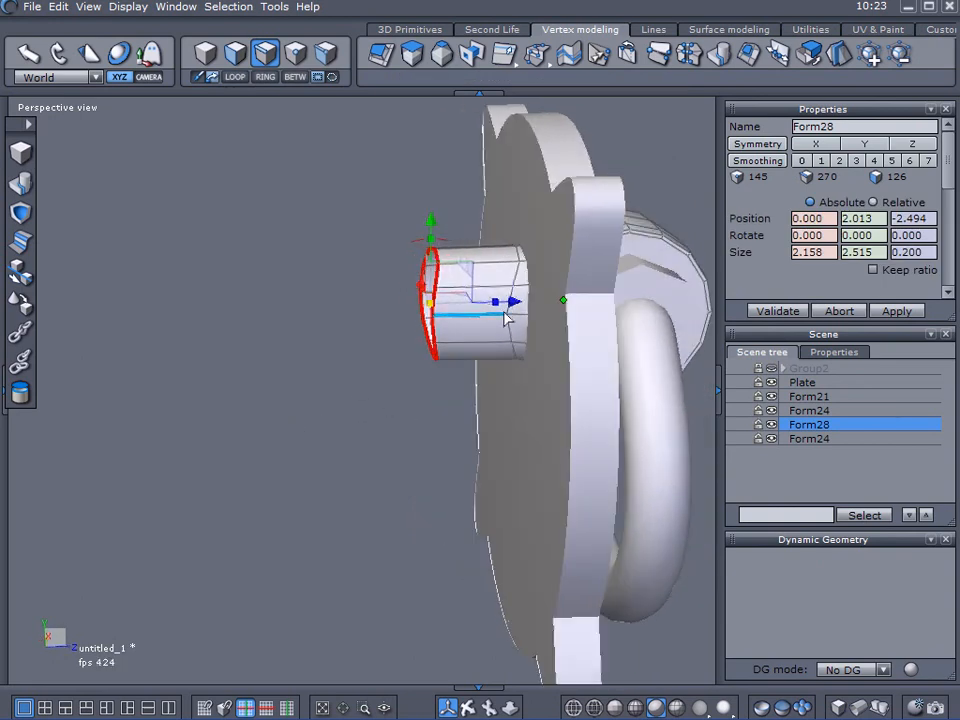
drag(927, 253, 769, 288)
text(0)
key(Return)
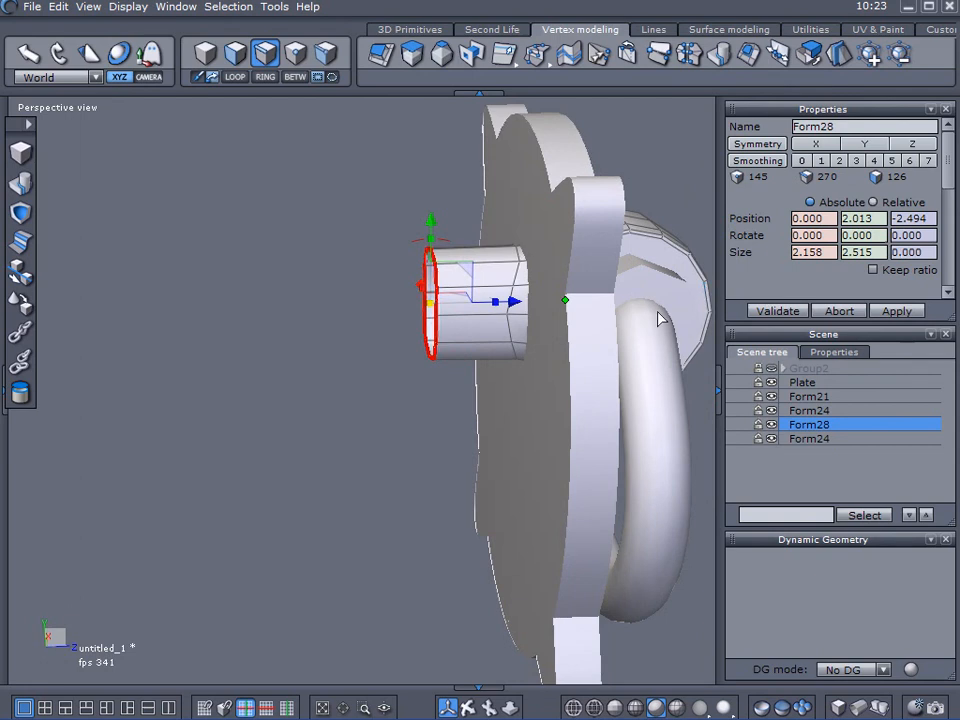
Move the plate back along the Z axis to position -1.180, away from the knocker ring.
middle_drag(503, 384, 434, 376)
click(349, 370)
click(543, 247)
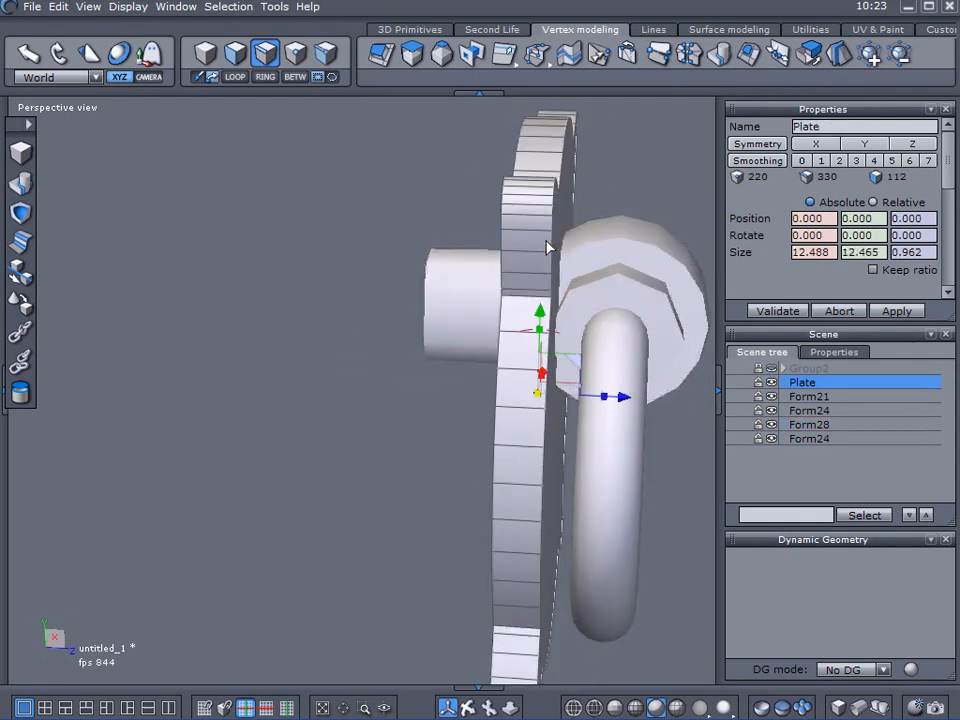
middle_drag(617, 400, 557, 404)
drag(557, 404, 553, 433)
middle_drag(553, 433, 621, 313)
drag(553, 393, 491, 408)
middle_drag(491, 408, 502, 452)
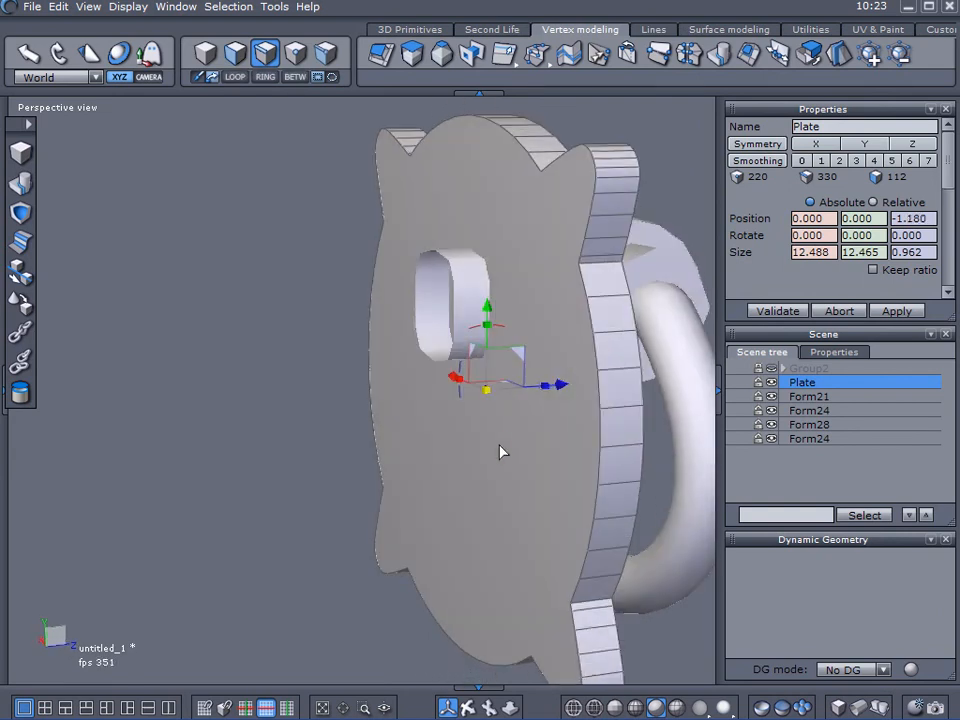
Move the edge loop at the shaft's open end along Z so the shortened shaft ends inside the plate.
click(474, 298)
drag(294, 148, 480, 372)
drag(511, 303, 583, 300)
middle_drag(583, 300, 447, 422)
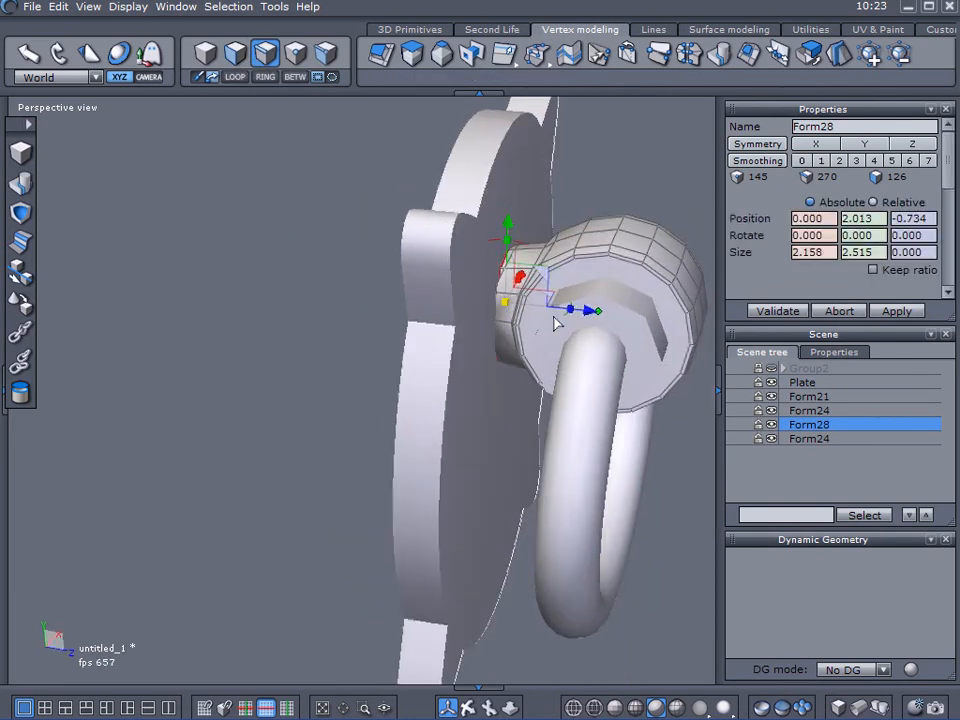
drag(600, 315, 573, 313)
middle_drag(548, 340, 601, 344)
mouse_move(568, 295)
mouse_down()
mouse_move(535, 300)
mouse_move(561, 294)
mouse_up()
middle_drag(561, 294, 372, 399)
click(775, 462)
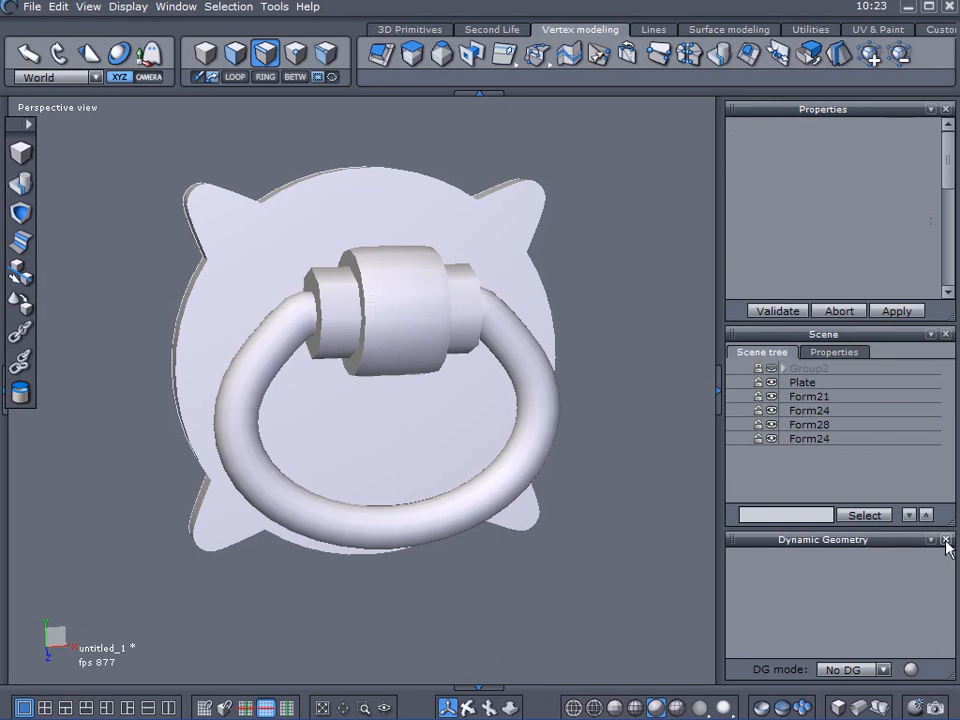
Close the Dynamic Geometry panel and inspect the assembled knocker and its end collars from both sides.
click(946, 541)
click(622, 364)
click(627, 364)
click(789, 482)
middle_drag(595, 468, 543, 397)
click(374, 307)
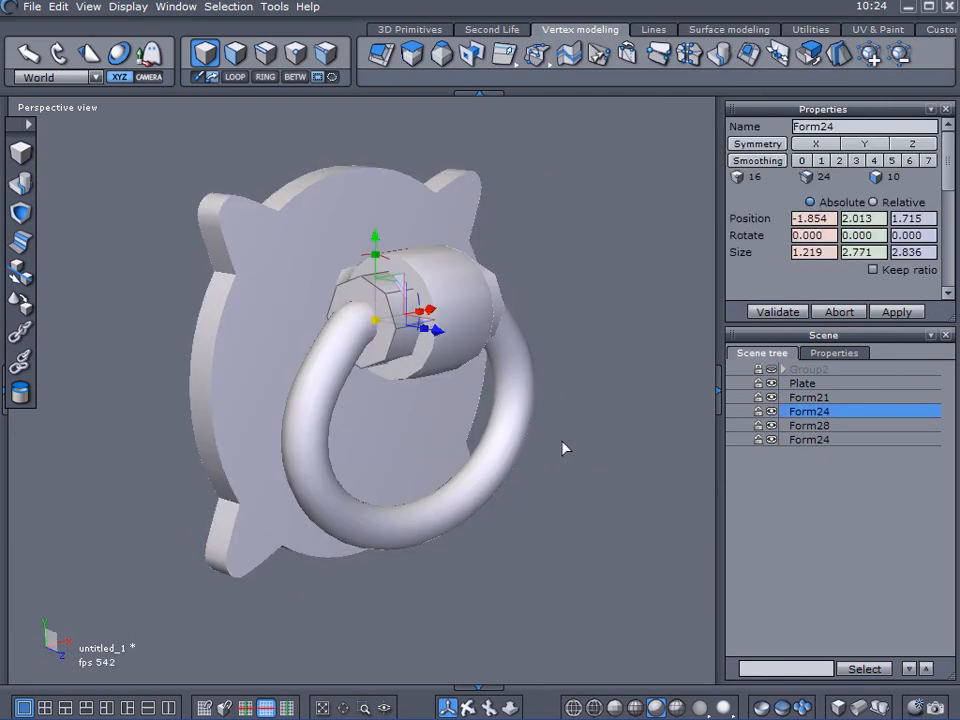
middle_drag(496, 452, 281, 439)
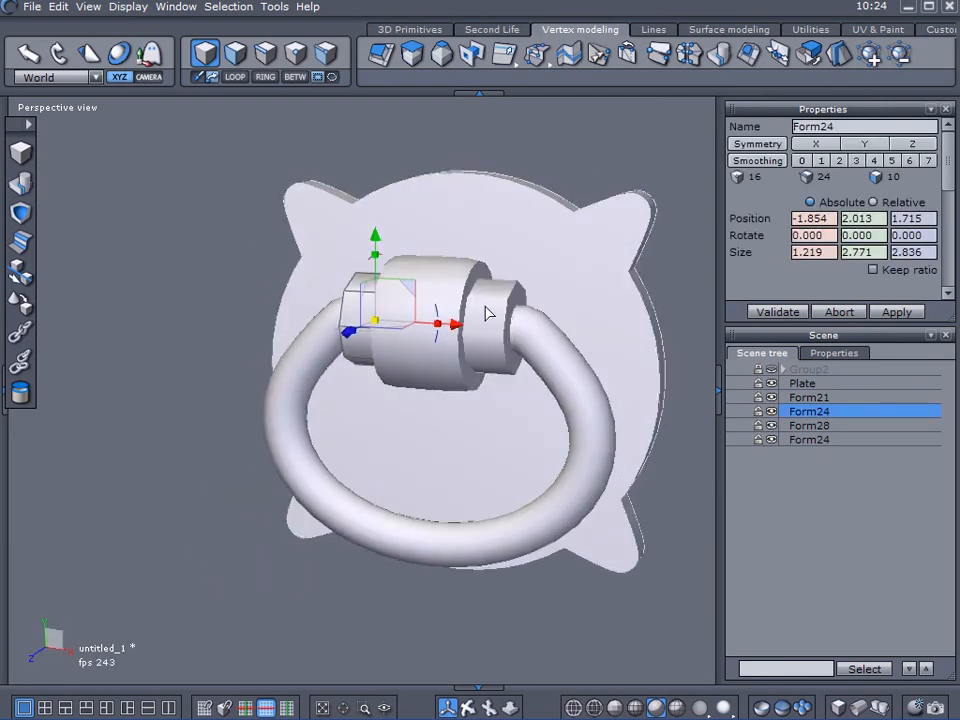
middle_drag(381, 458, 501, 313)
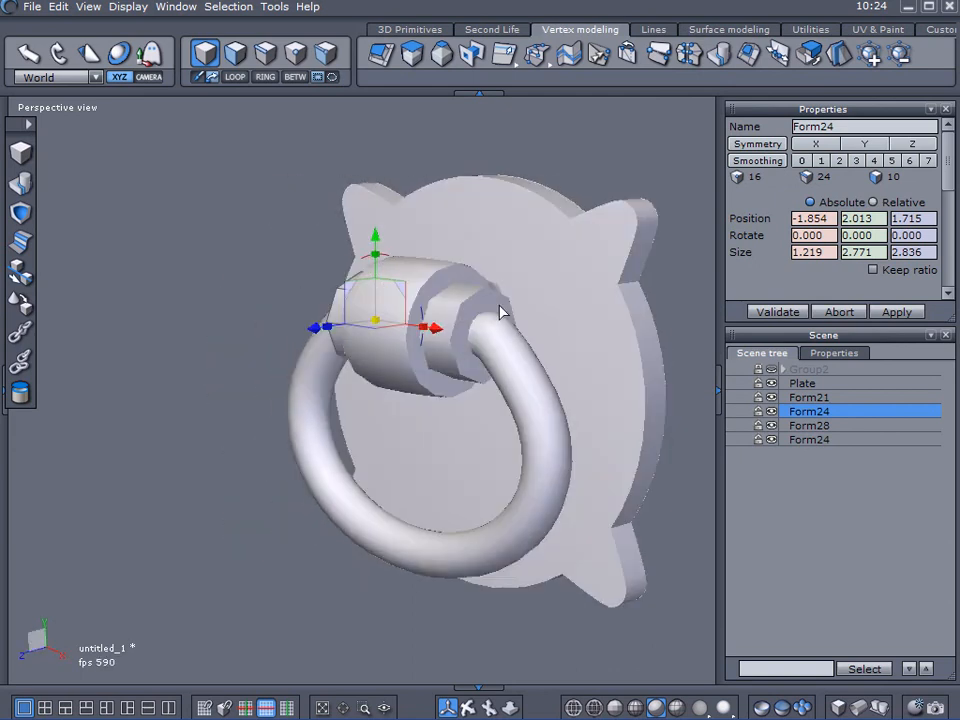
Chamfer the edge loop around the plate's front outline with a radius of 0.251 and a range of 2.
click(514, 257)
middle_drag(617, 409, 565, 409)
scroll(561, 284, up, 3)
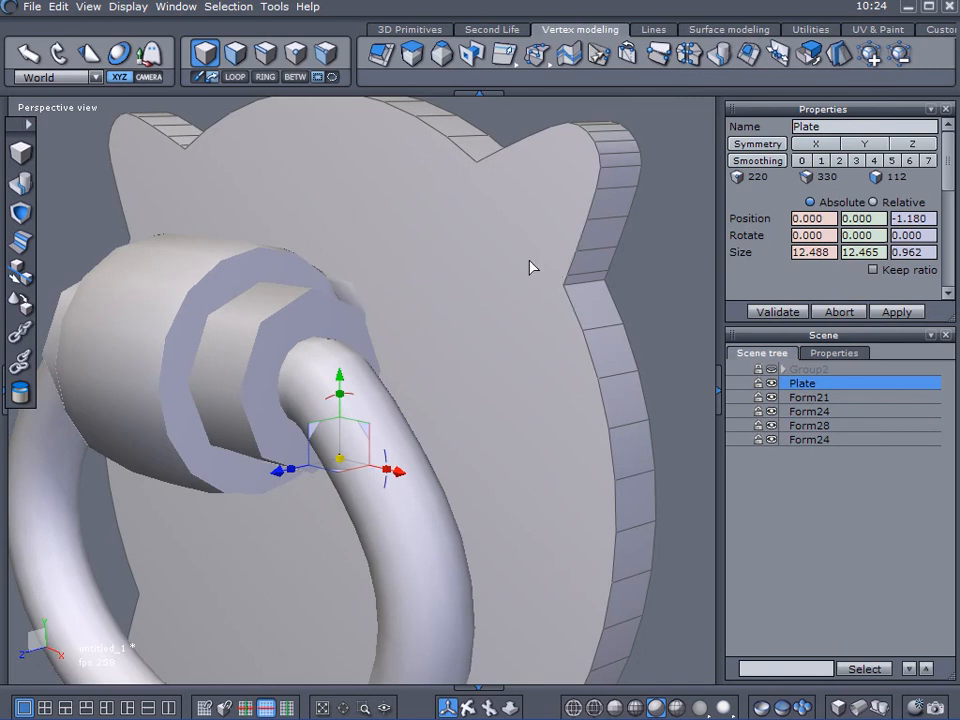
click(265, 52)
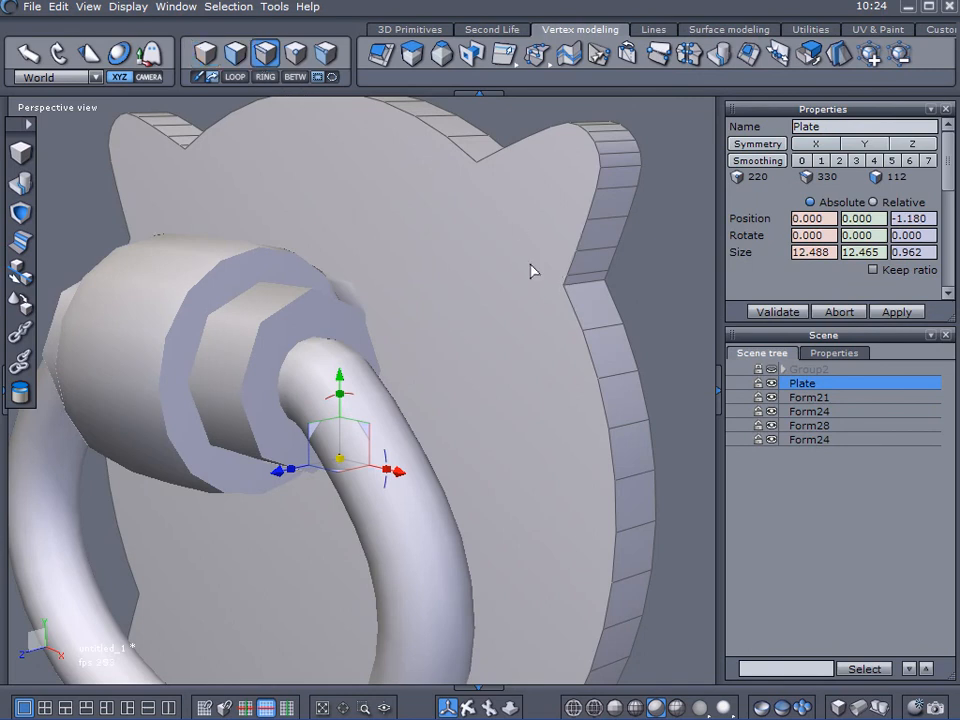
click(569, 316)
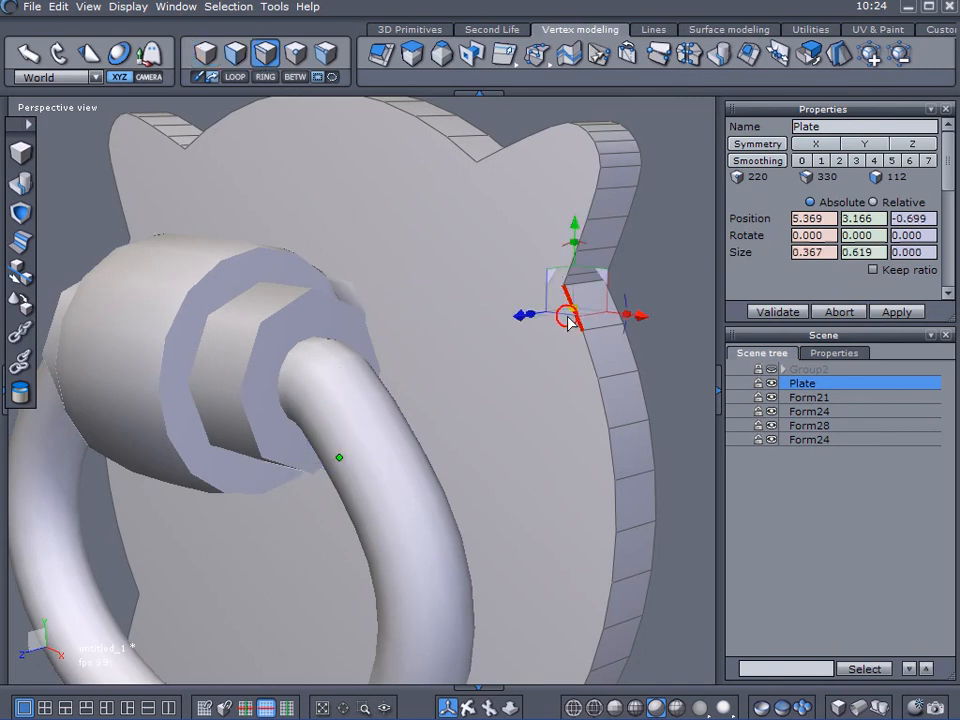
click(234, 76)
scroll(470, 303, down, 3)
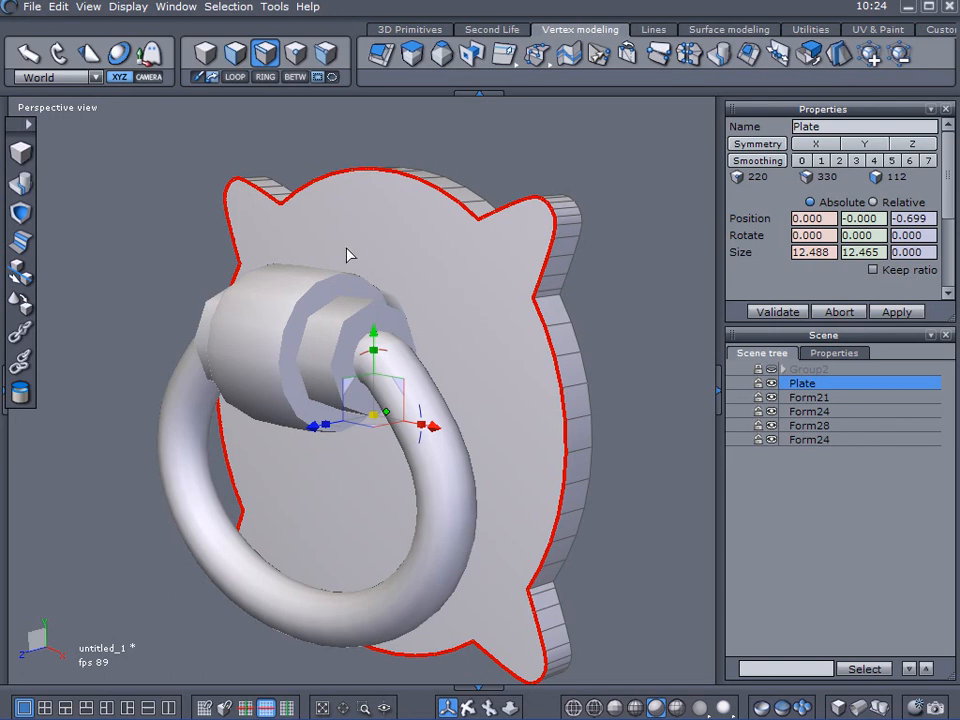
click(21, 242)
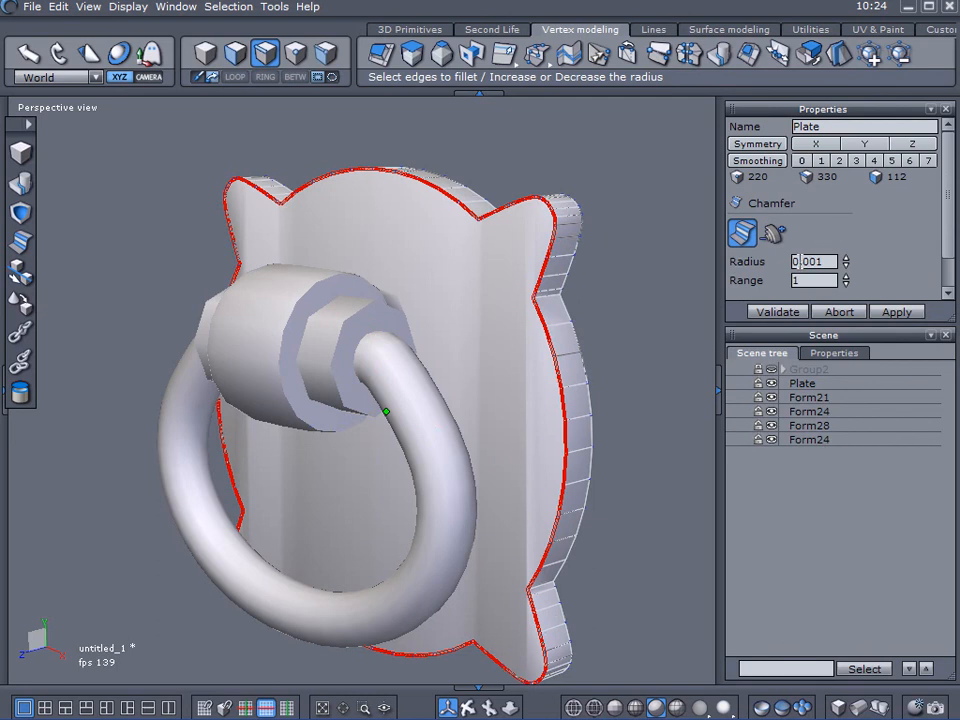
click(846, 277)
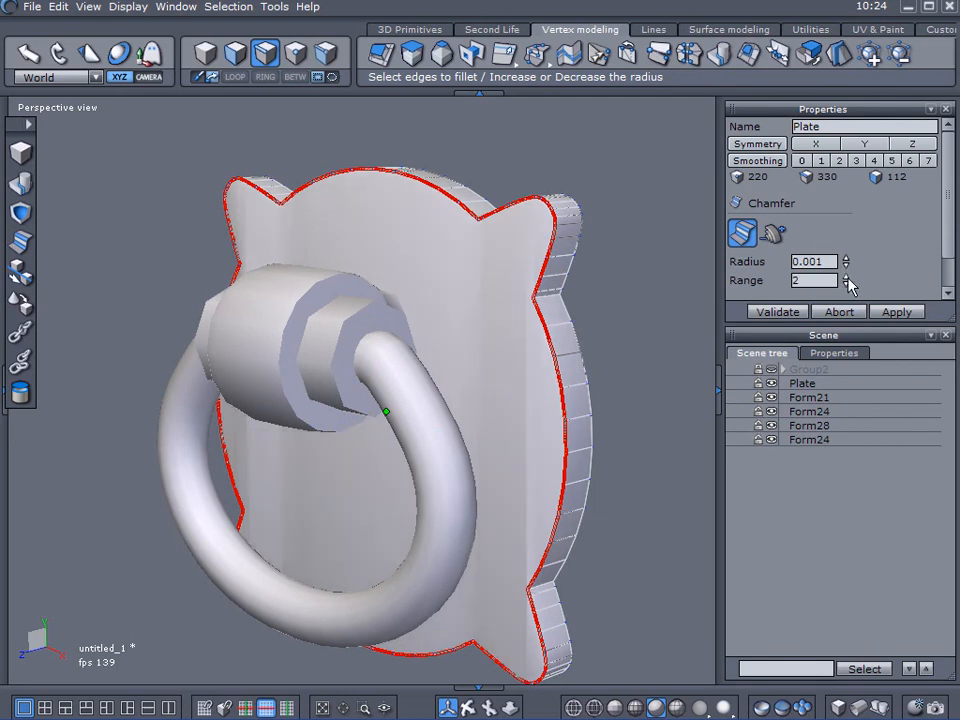
drag(845, 259, 845, 240)
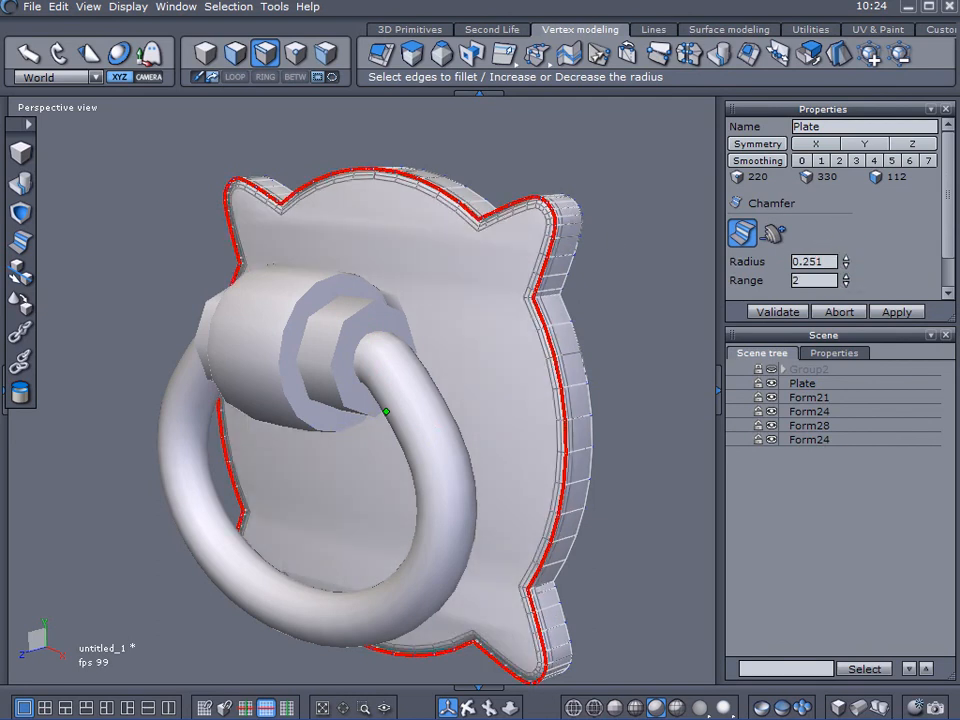
click(784, 312)
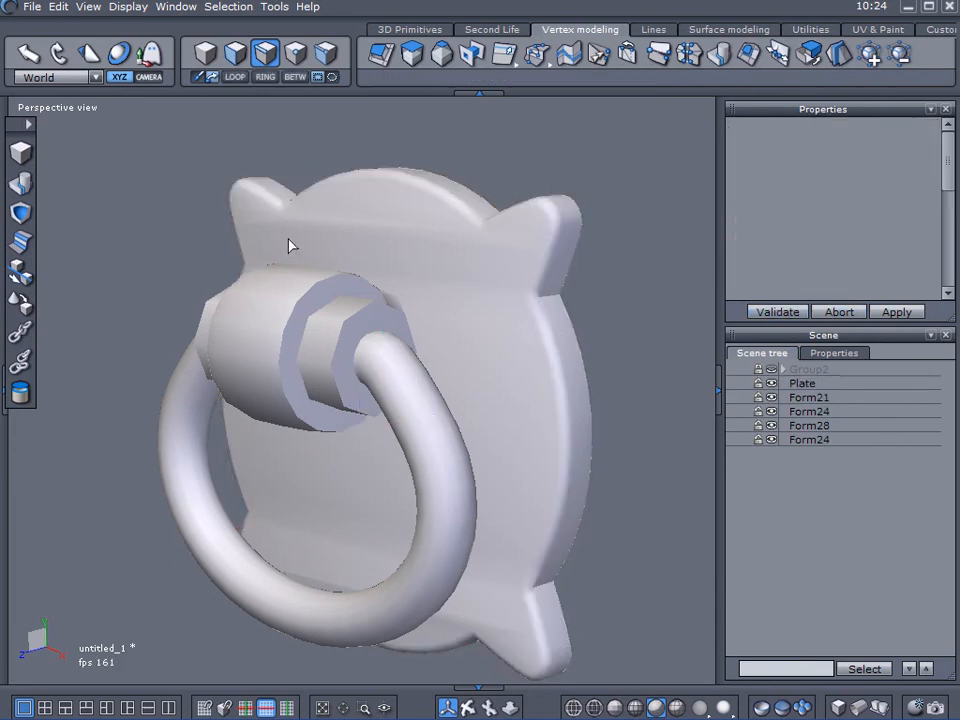
Hide the middle part, both end collars and the ring to examine the shading of the chamfered plate.
click(771, 425)
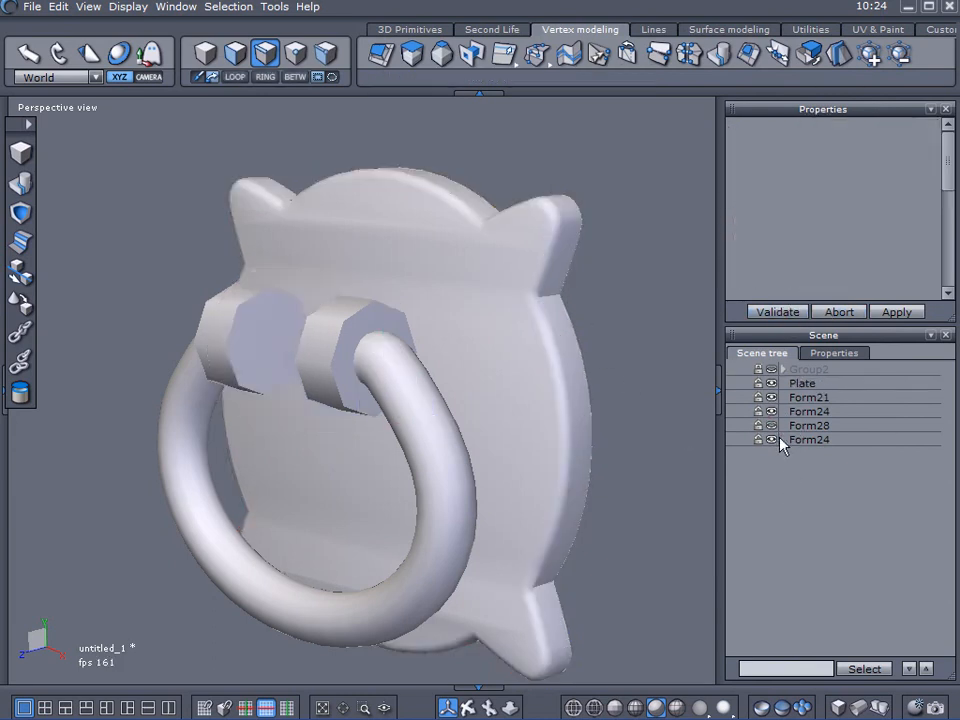
click(771, 439)
click(771, 411)
click(771, 397)
middle_drag(343, 399, 280, 196)
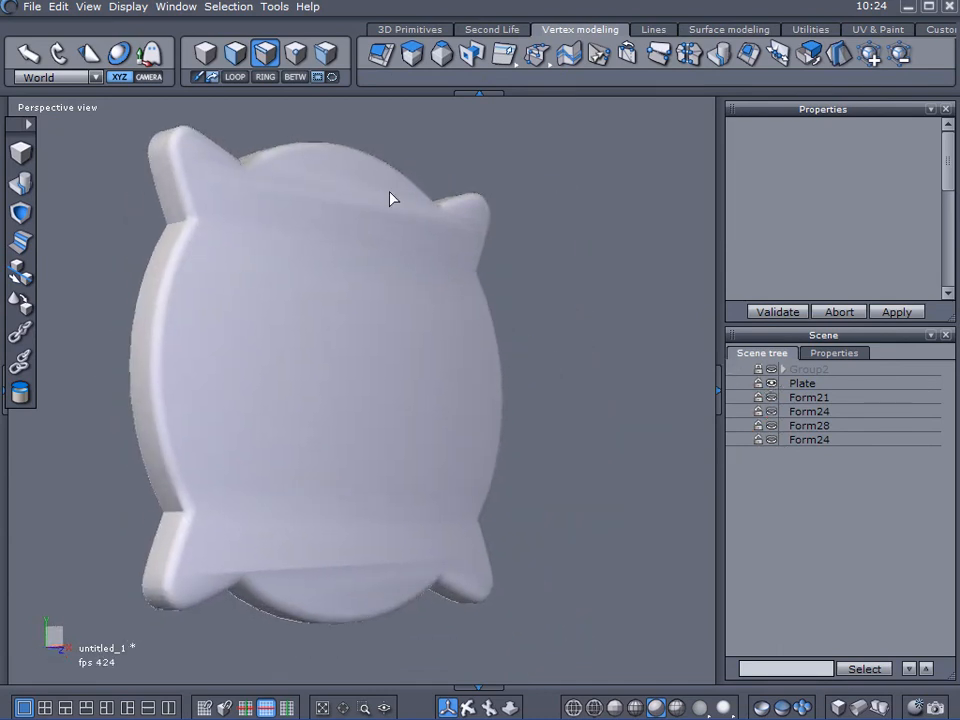
middle_drag(316, 280, 319, 379)
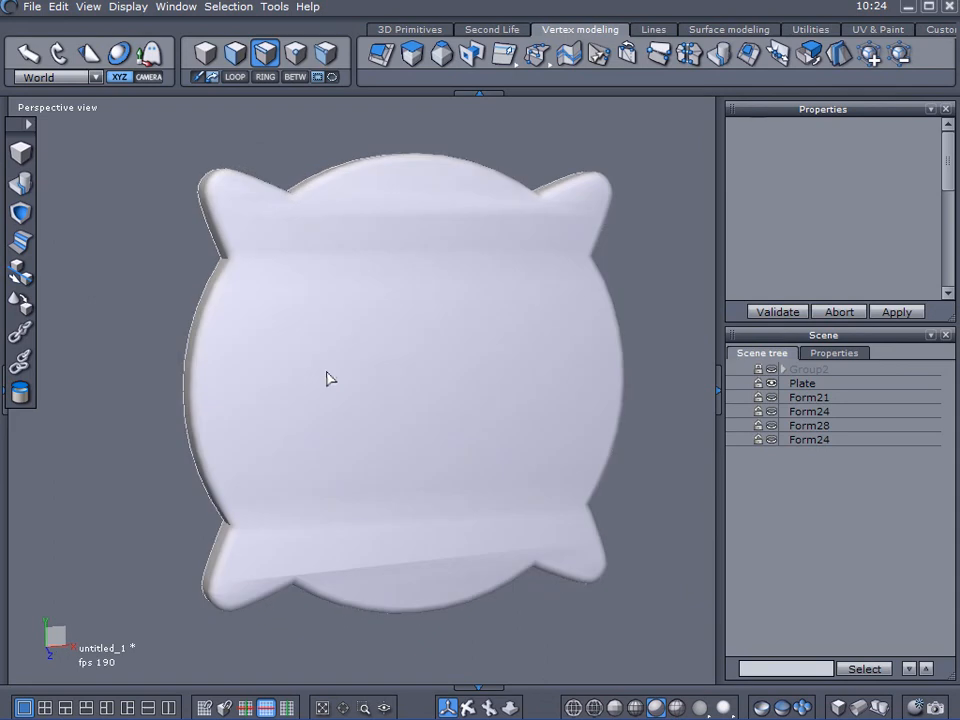
Triangulate the plate's n-gons and inspect the shading of its front face from several angles.
click(375, 365)
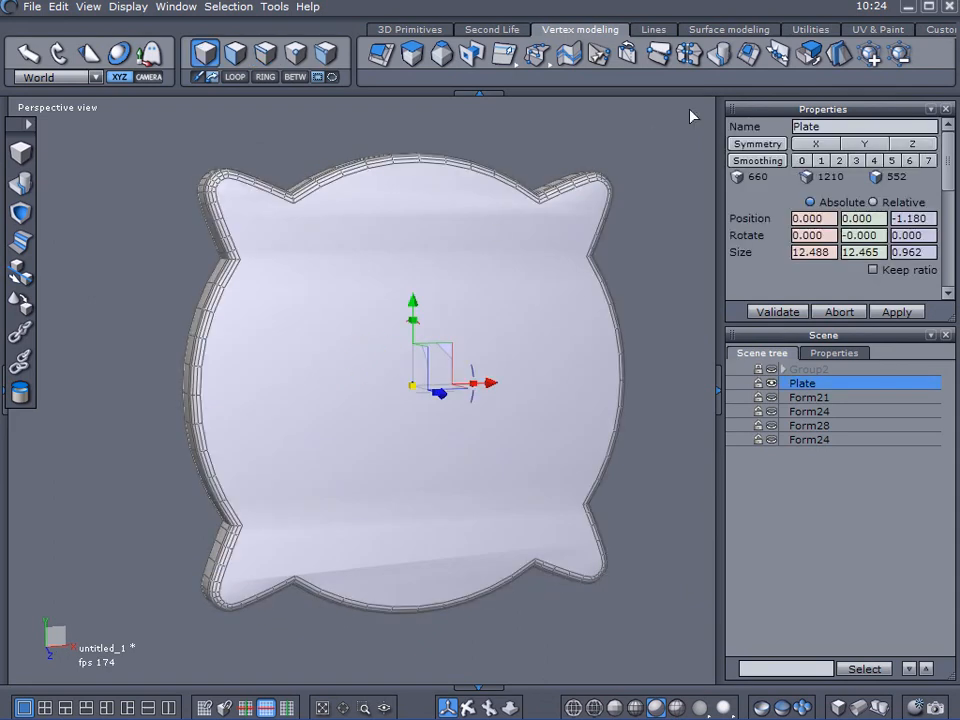
click(811, 30)
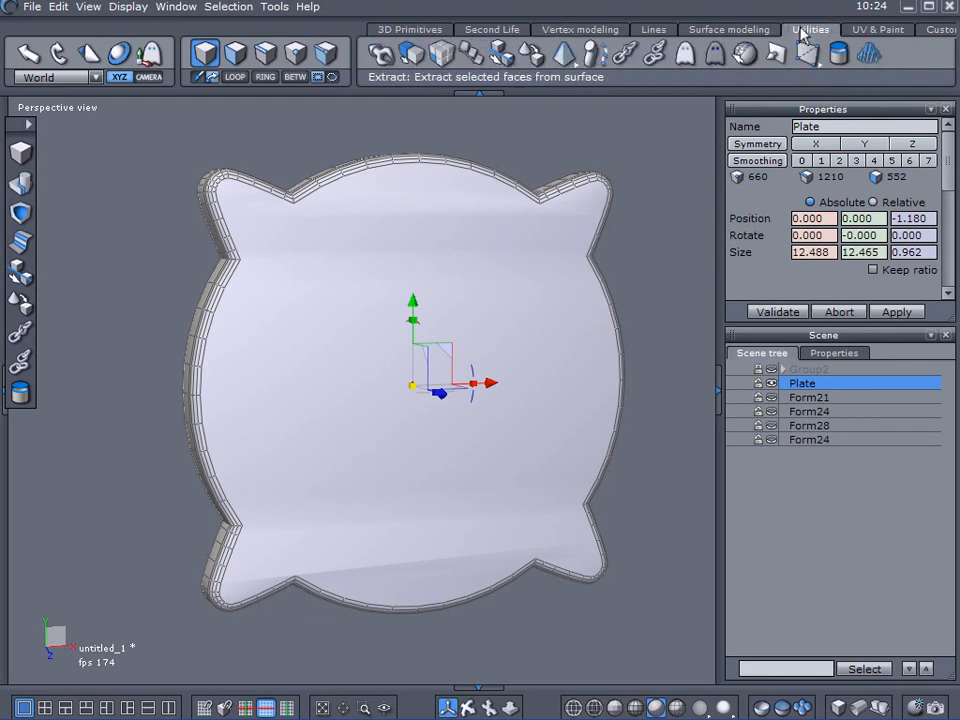
drag(806, 66, 811, 124)
middle_drag(376, 235, 471, 253)
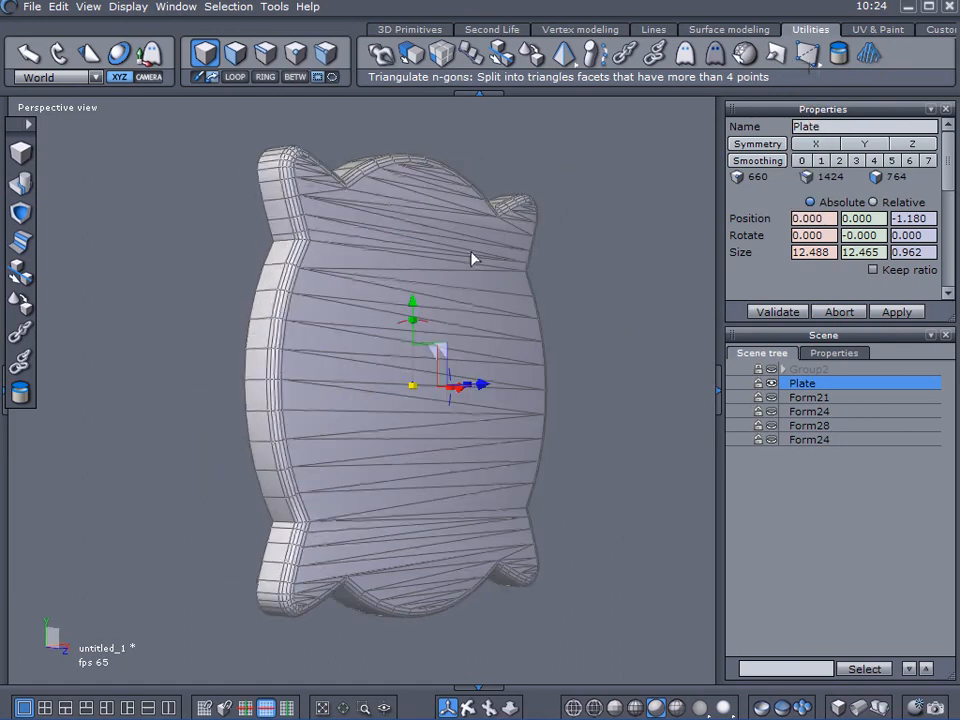
click(831, 491)
middle_drag(522, 416, 418, 232)
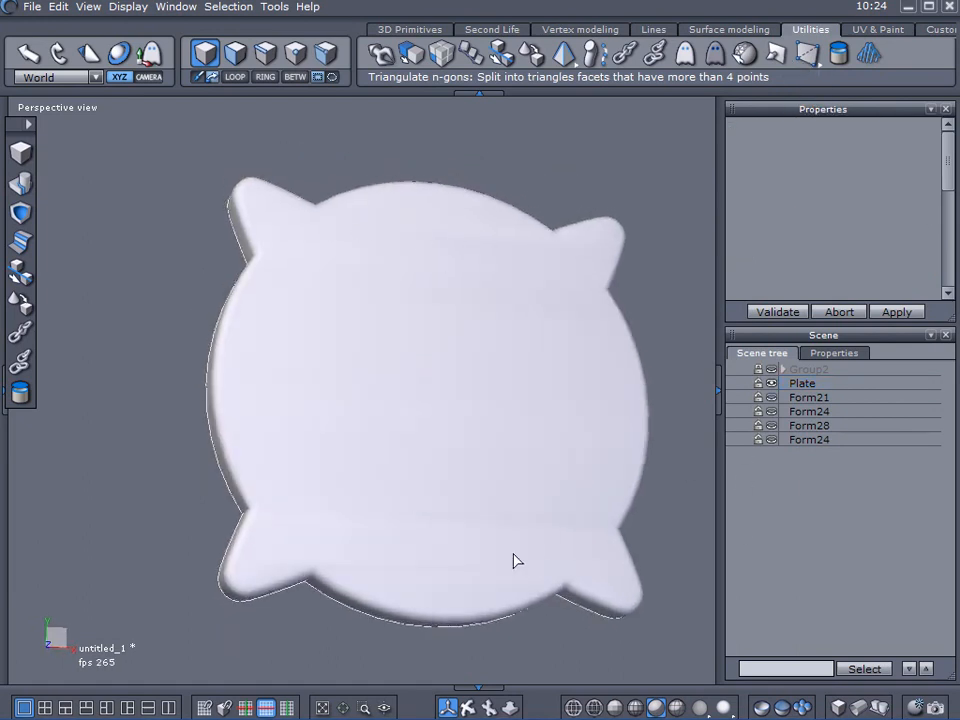
middle_drag(536, 560, 551, 685)
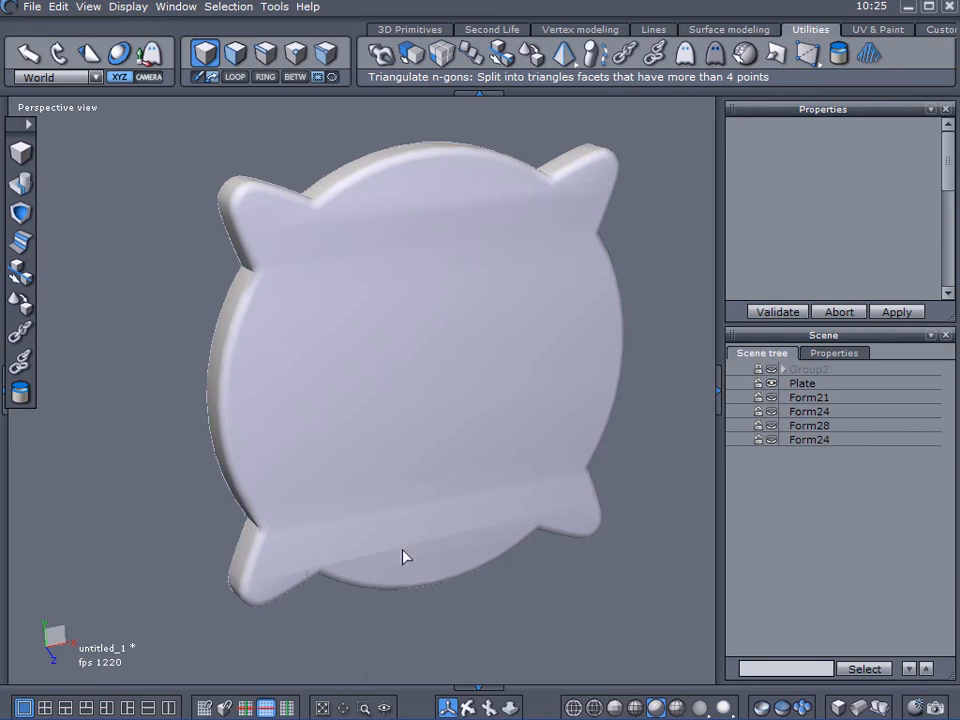
Undo the plate's triangulation, the hiding of the other parts, the chamfer and the edge loop selection.
key(ctrl+z)
key(ctrl+z)
key(ctrl+z)
key(ctrl+z)
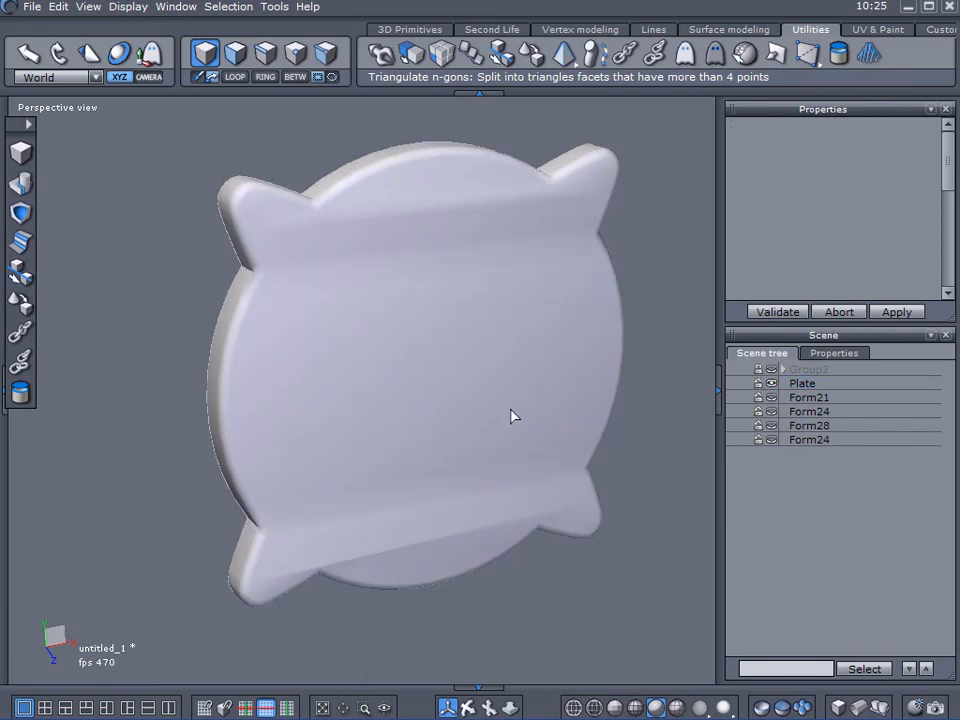
key(ctrl+z)
key(ctrl+z)
key(ctrl+z)
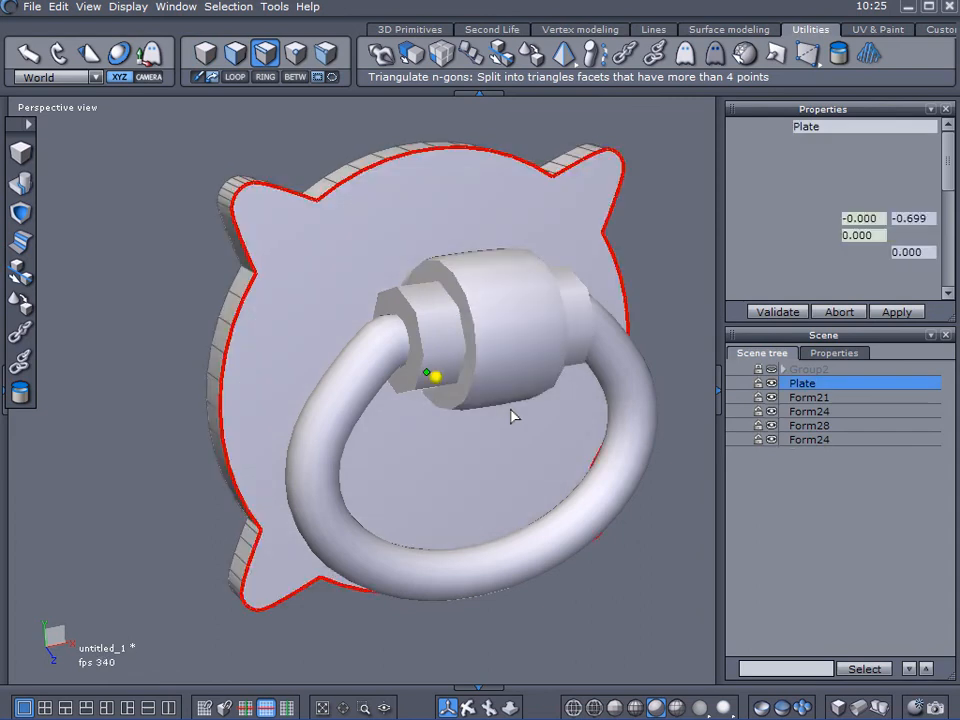
Hide every part except the plate.
click(771, 441)
click(770, 426)
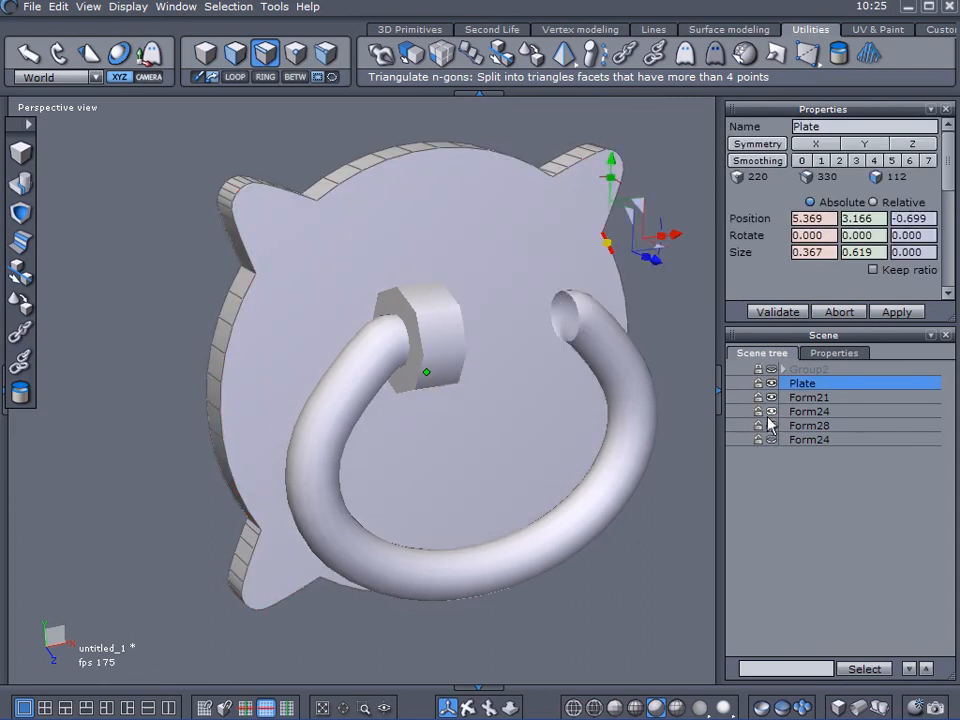
click(770, 411)
click(771, 398)
Inset the plate's front face with Sweep/Extrude to add a narrow band of faces just inside its outline.
click(467, 342)
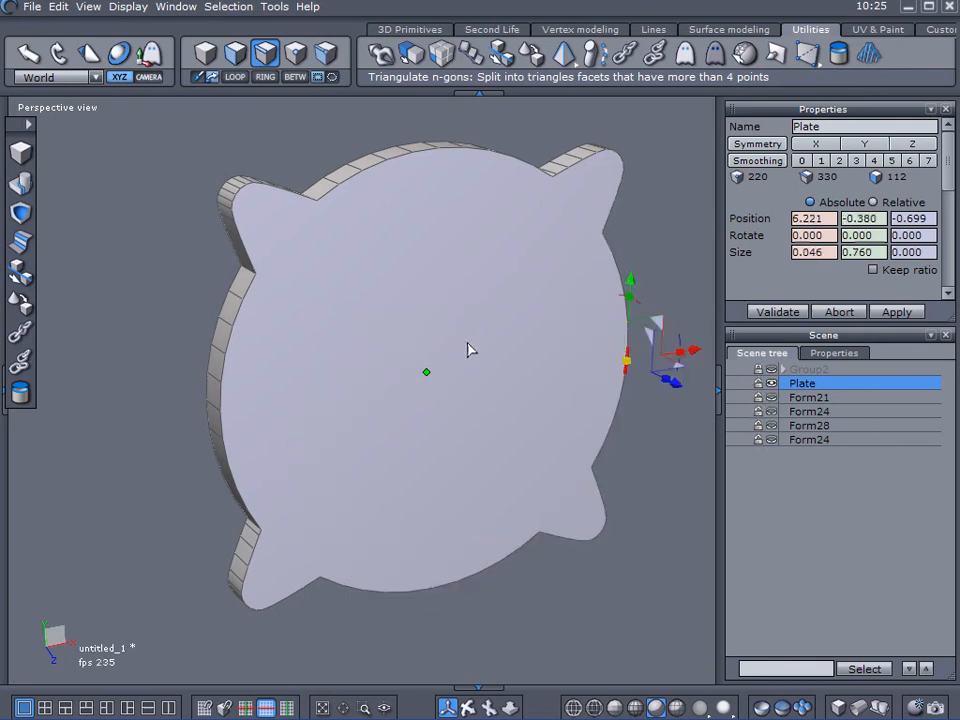
click(329, 197)
click(369, 289)
click(119, 172)
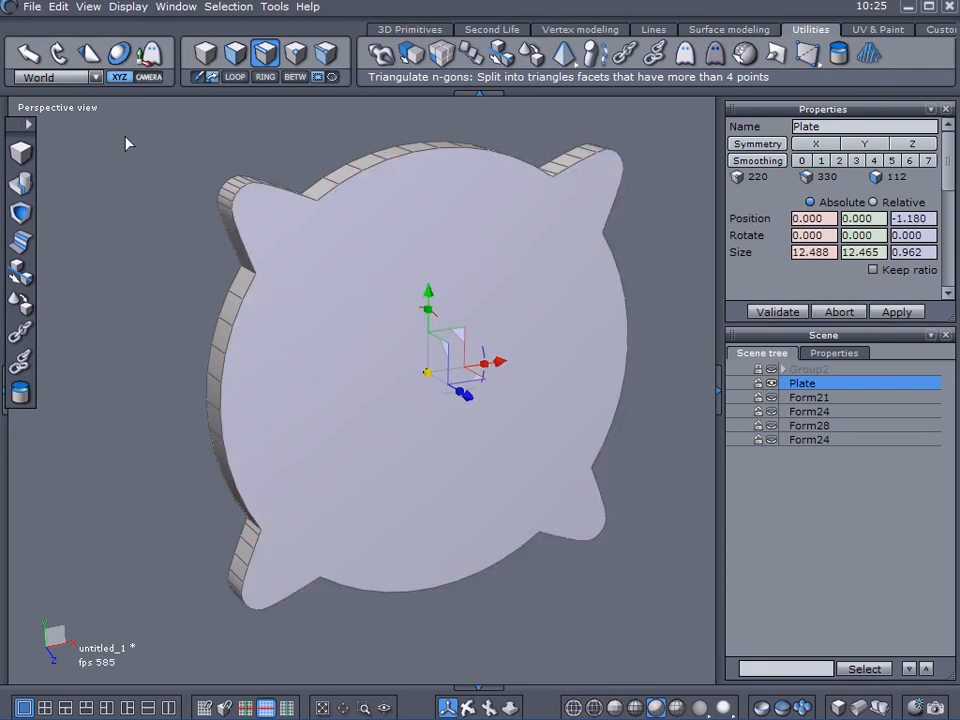
click(235, 58)
click(297, 332)
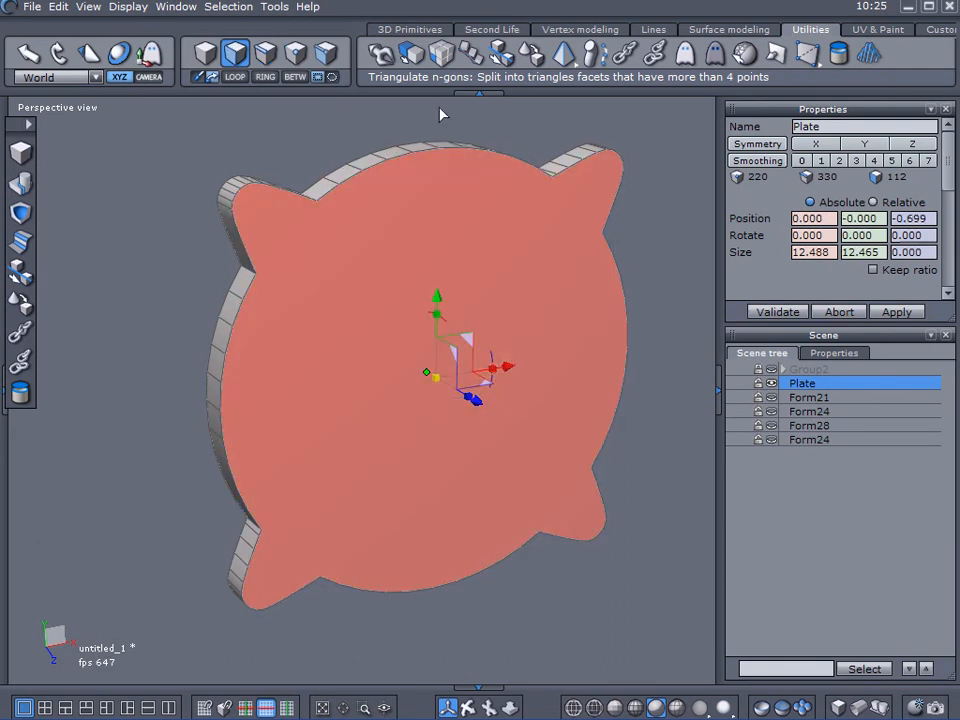
click(569, 33)
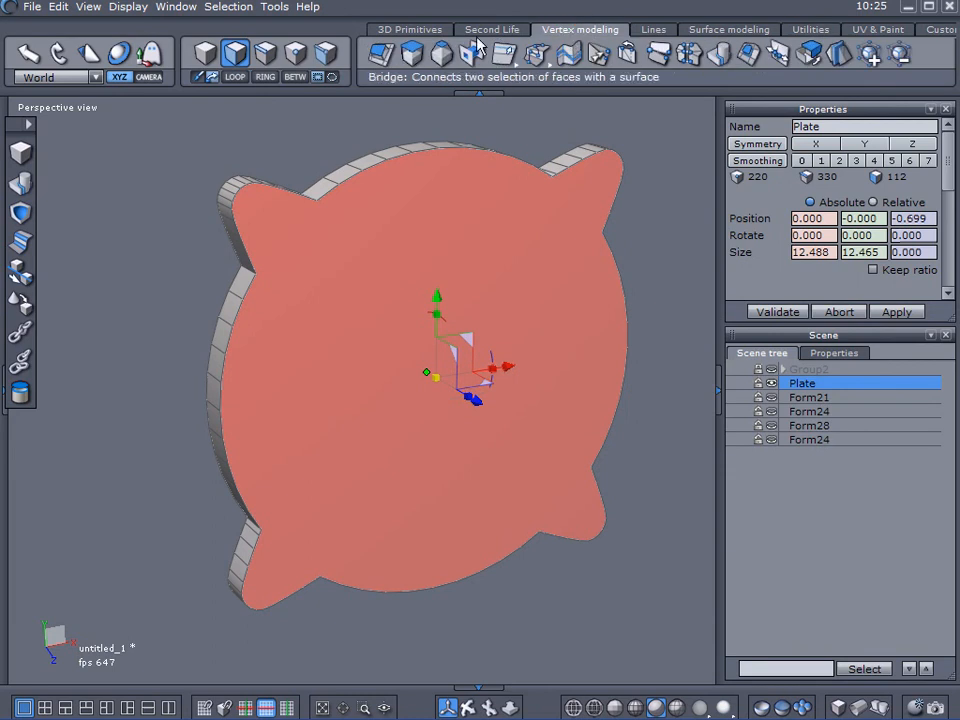
click(410, 64)
key(ctrl)
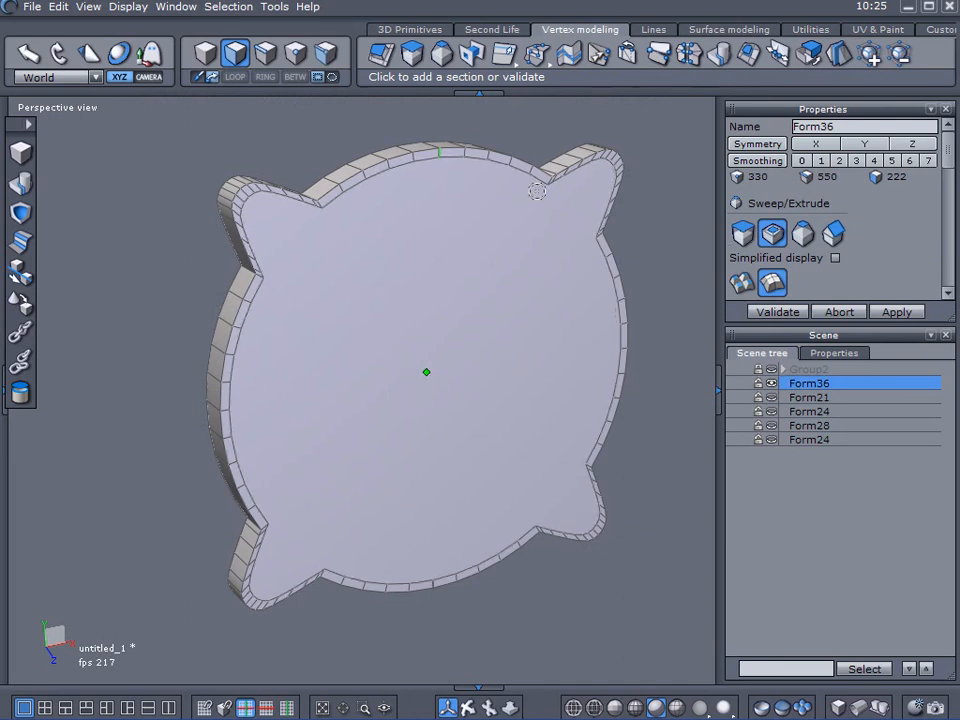
click(778, 312)
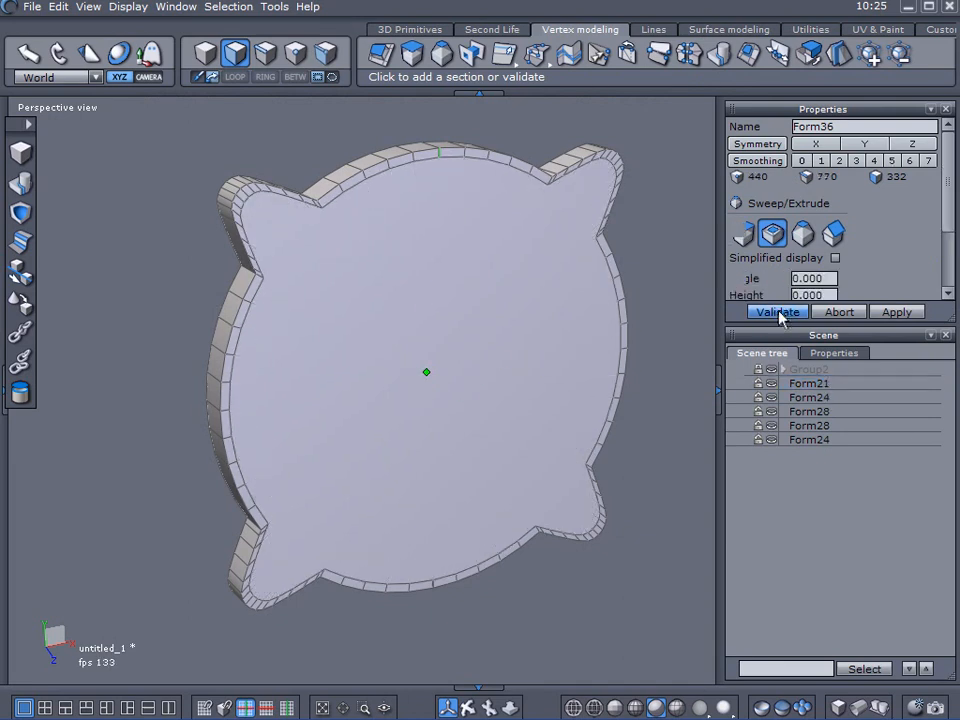
key(Escape)
Chamfer the outer edge loop of the plate's front face with a radius of 0.126 and a range of 1.
click(265, 56)
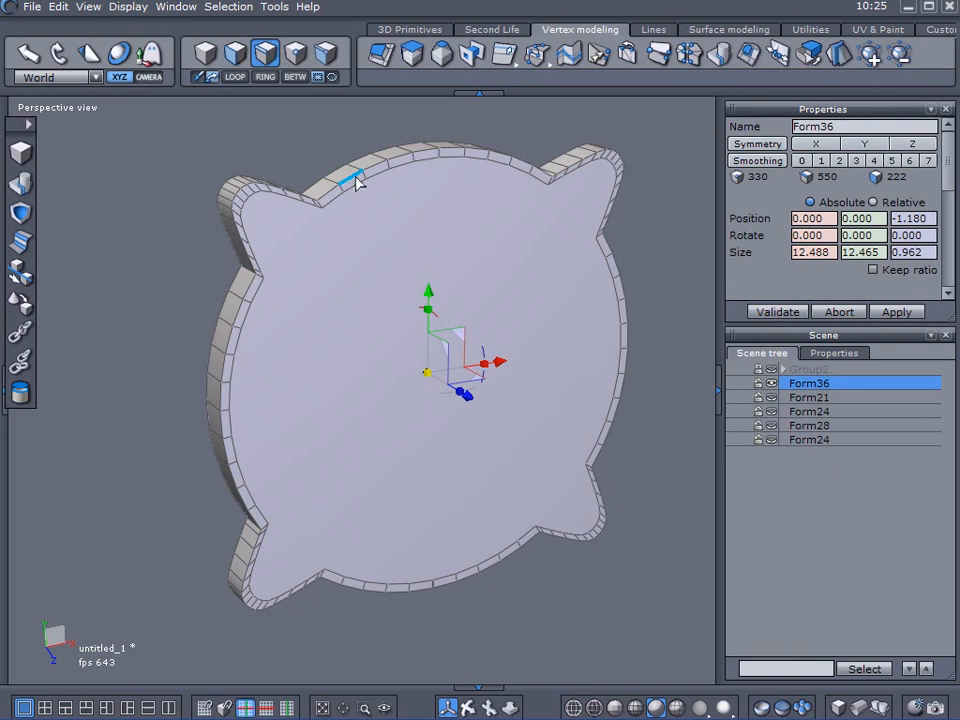
click(357, 180)
double_click(357, 180)
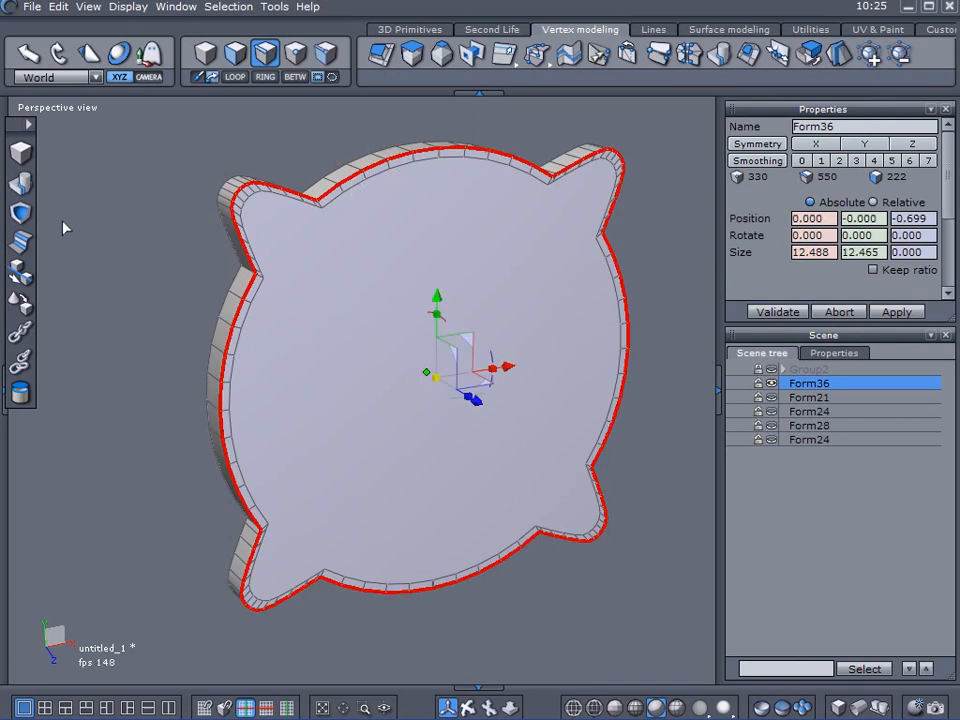
click(20, 183)
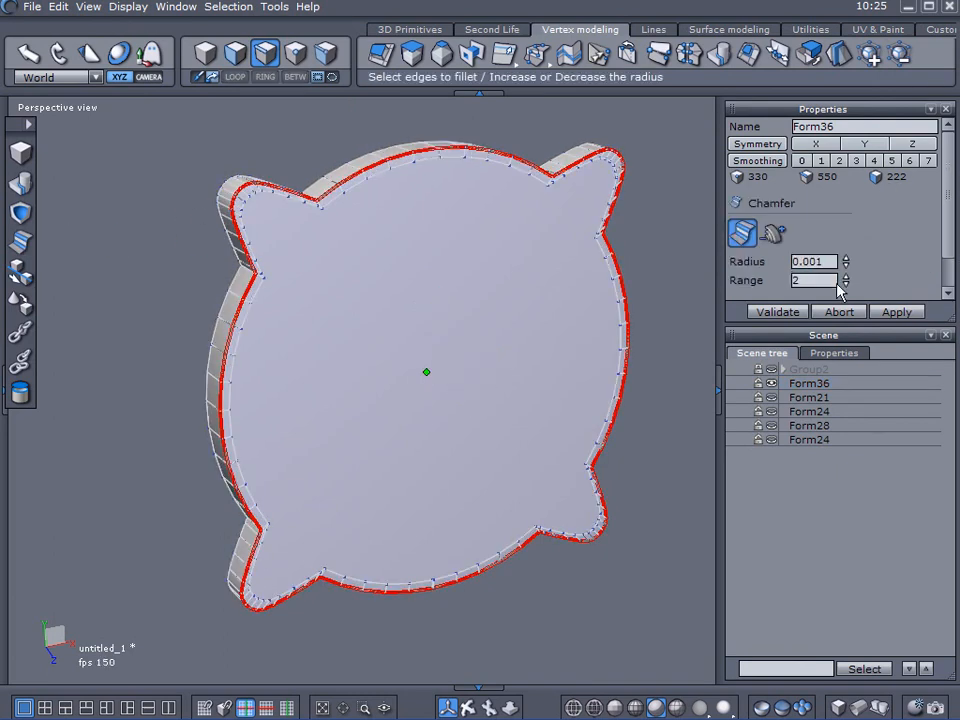
click(846, 285)
scroll(272, 257, up, 5)
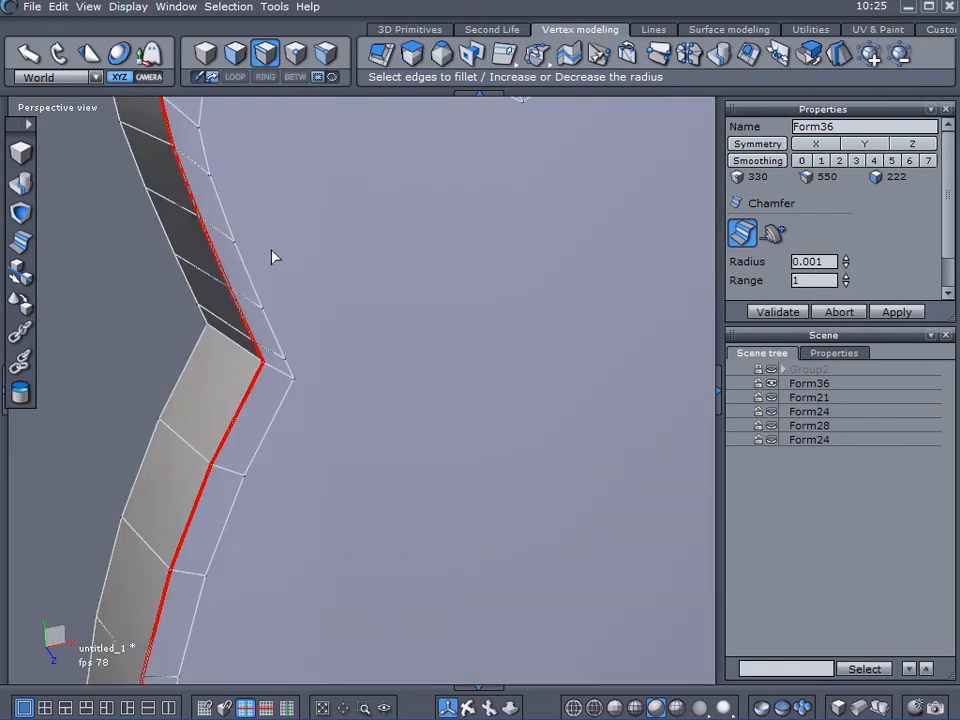
scroll(293, 276, down, 5)
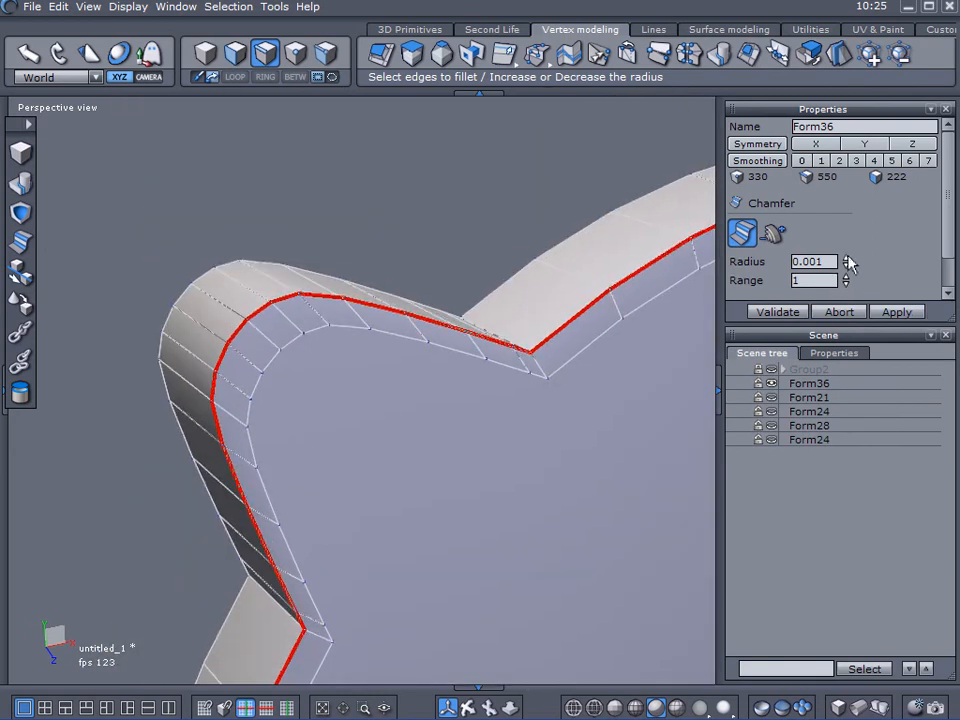
drag(847, 262, 847, 237)
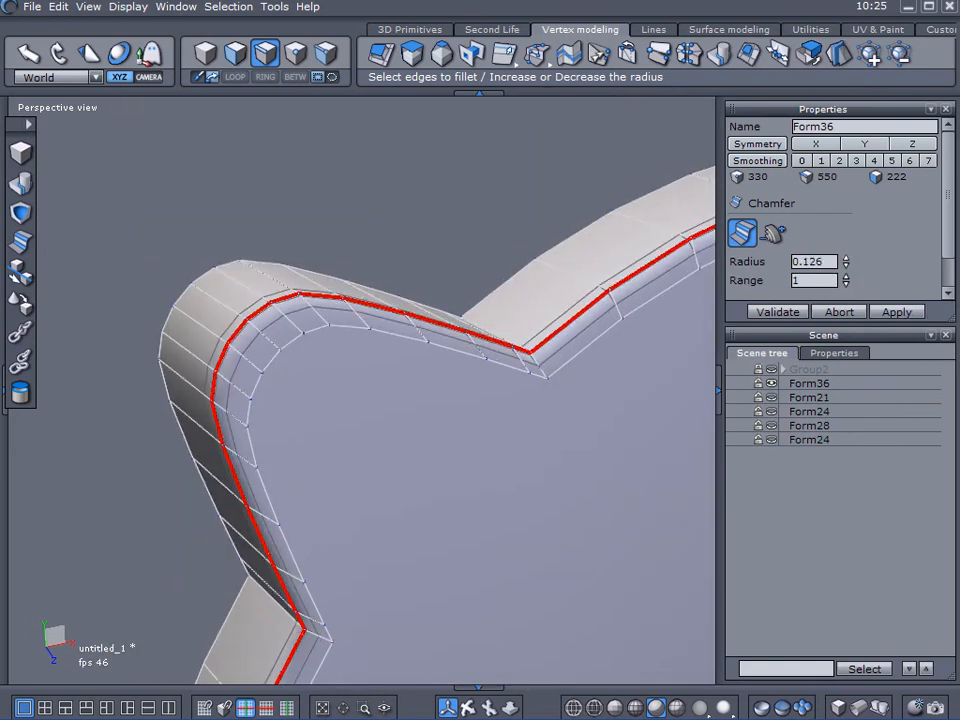
click(778, 312)
click(803, 506)
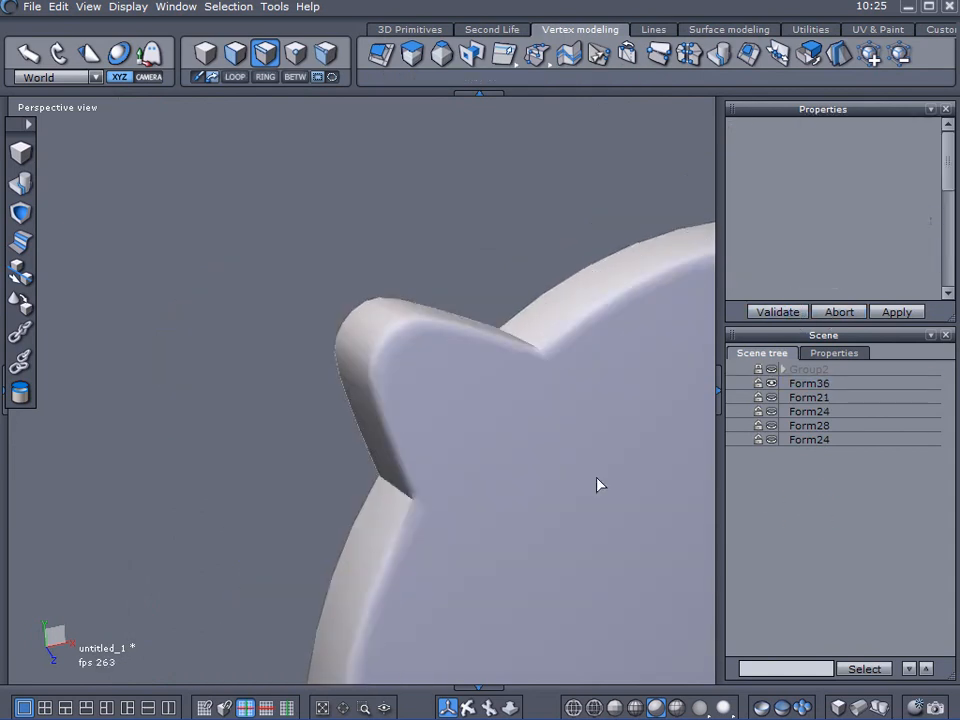
Unhide the ring, its end collars and the central hinge shaft in front of the chamfered plate.
scroll(597, 477, down, 3)
middle_drag(577, 478, 420, 345)
scroll(420, 345, down, 3)
right_drag(467, 386, 493, 384)
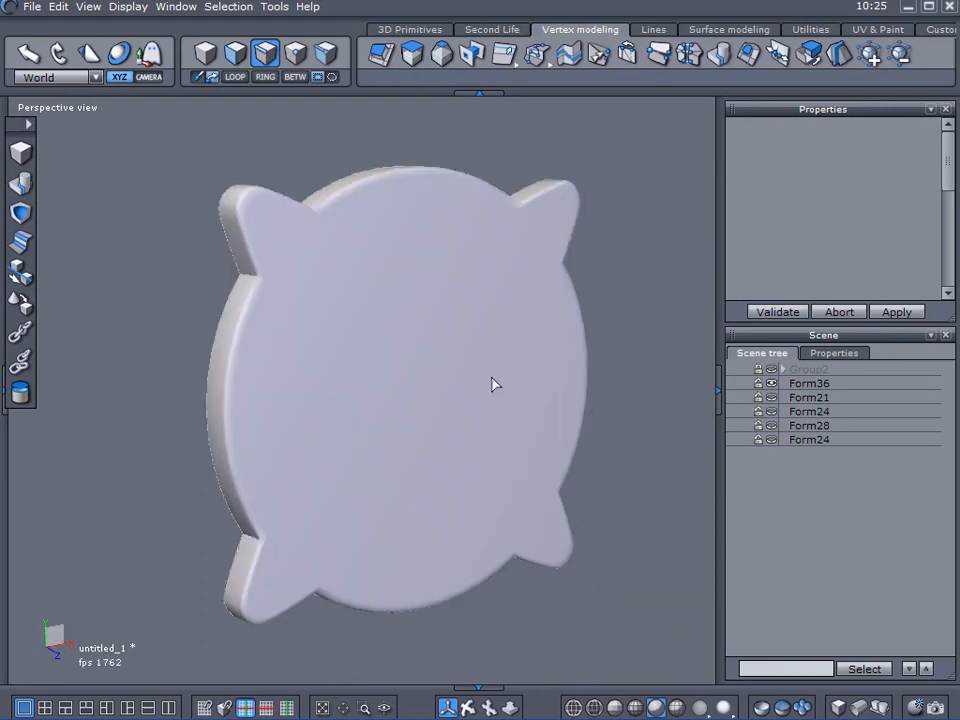
right_drag(293, 428, 640, 463)
click(771, 440)
click(771, 425)
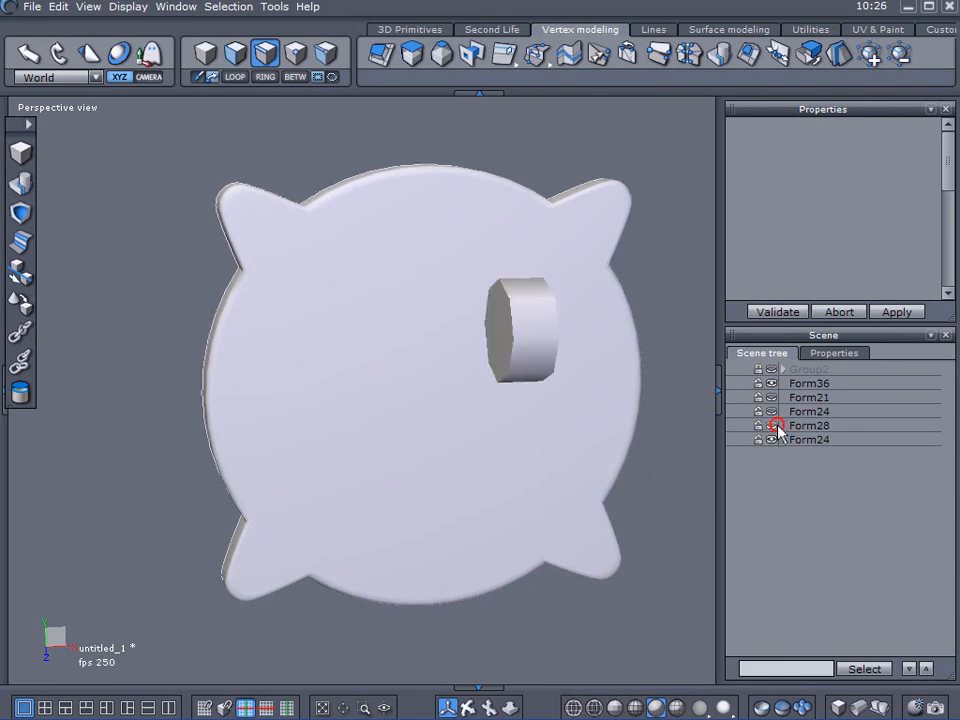
click(771, 411)
click(771, 397)
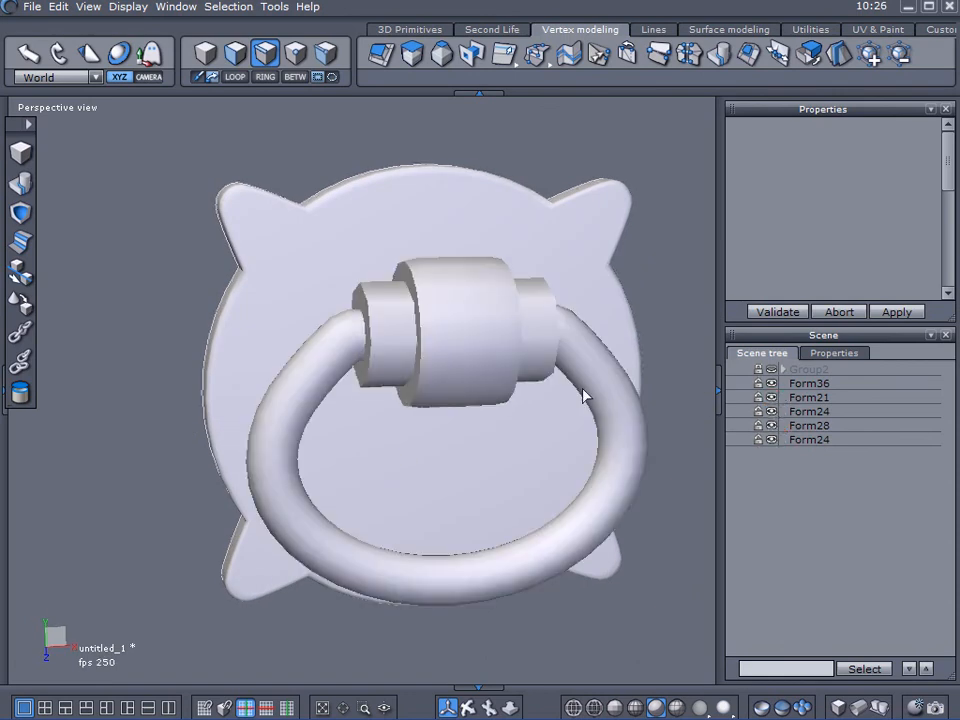
Show the mesh edges over the shaded model and view the whole door knocker from the side and front.
right_drag(332, 311, 489, 311)
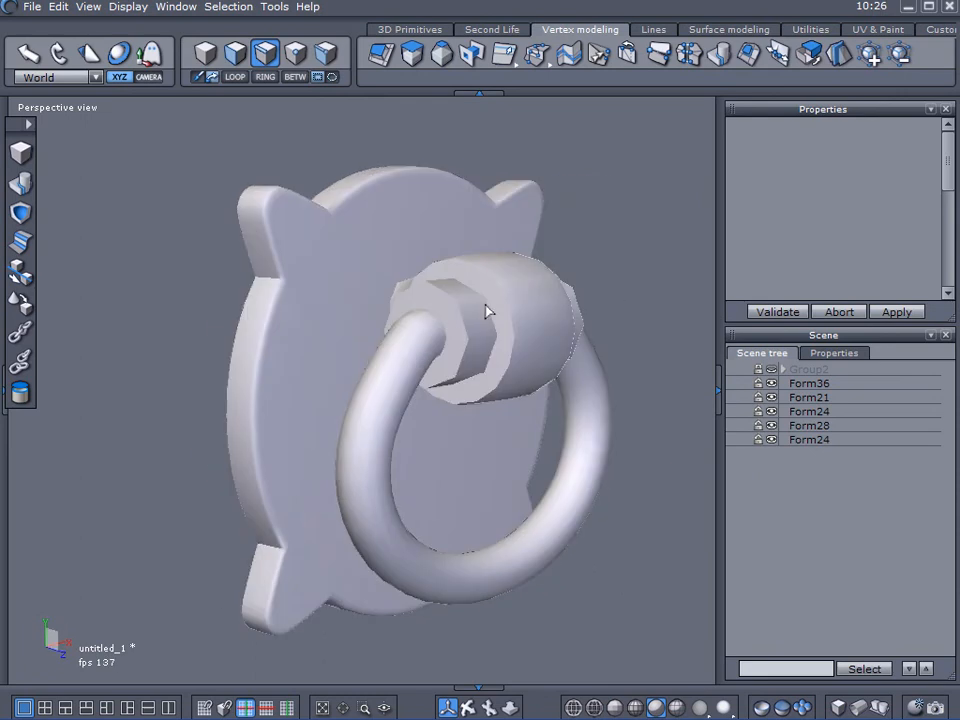
click(672, 699)
middle_drag(588, 503, 551, 448)
right_drag(548, 480, 416, 472)
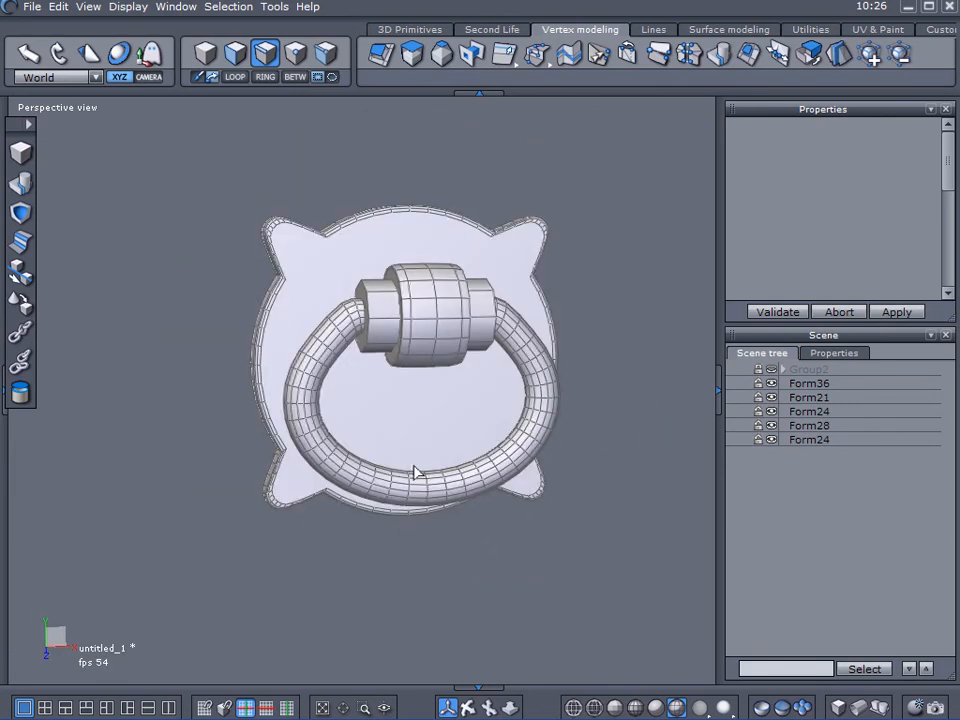